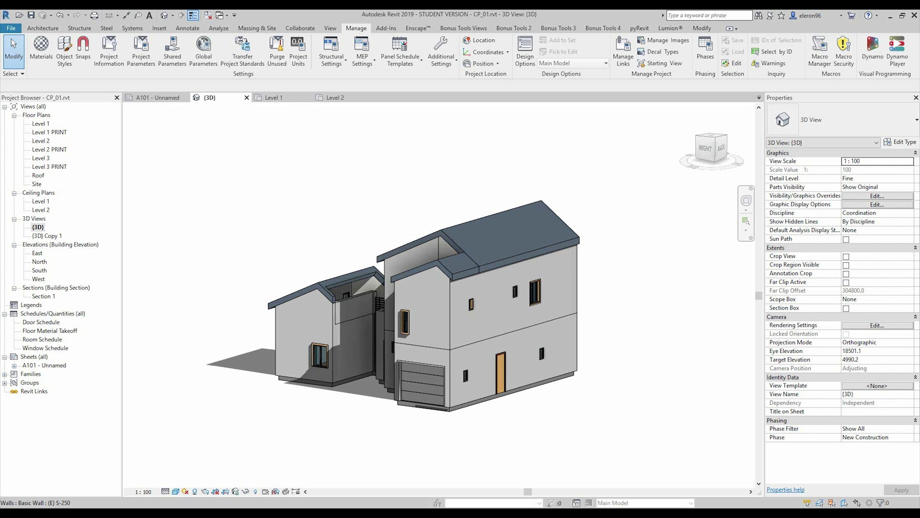
click(11, 28)
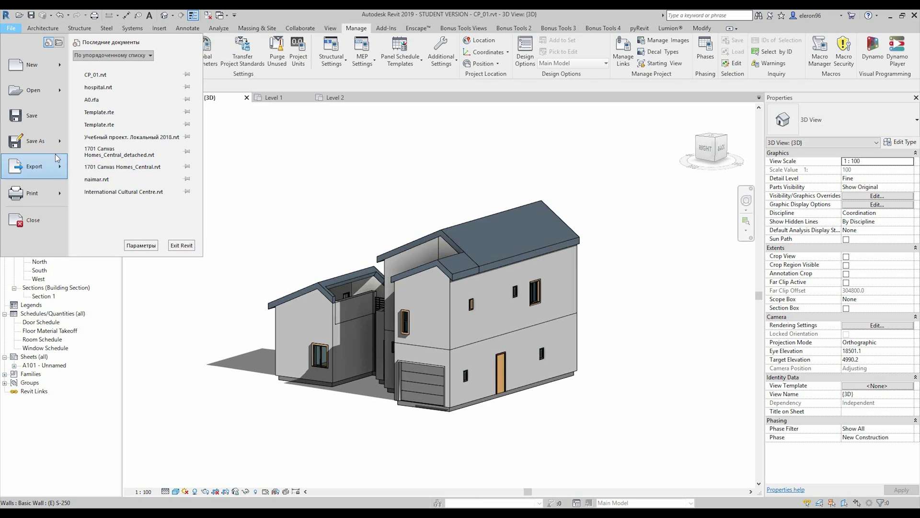
mouse_move(61, 168)
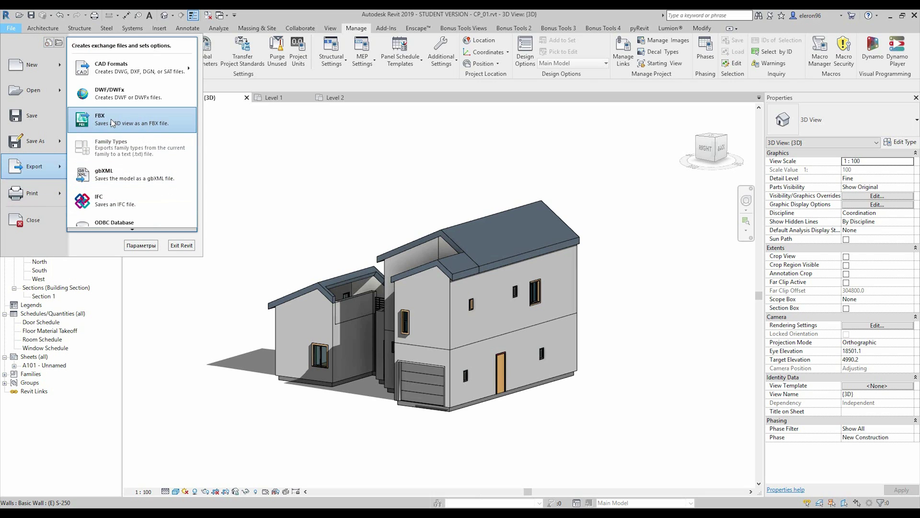
click(308, 204)
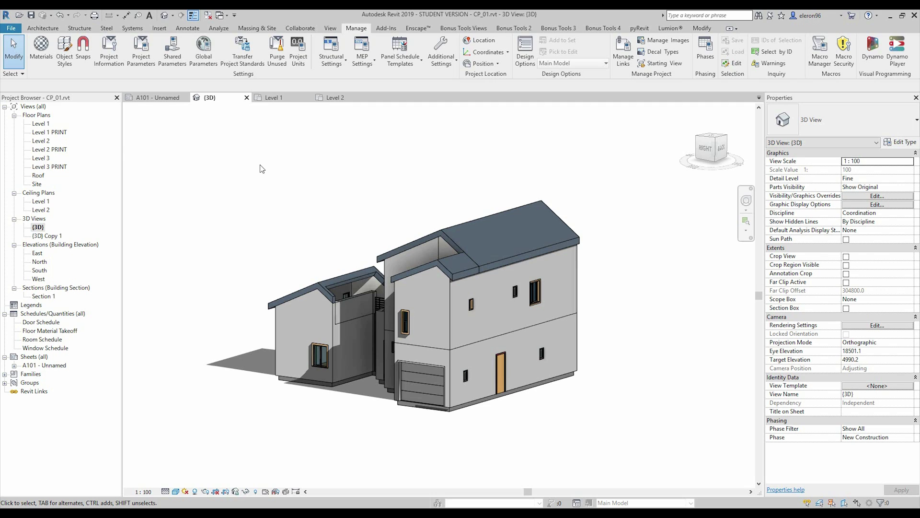
- Export the 3D view for Lumion as the COLLADA file CP_01.dae in the 5-Export folder, replacing the existing file
click(670, 28)
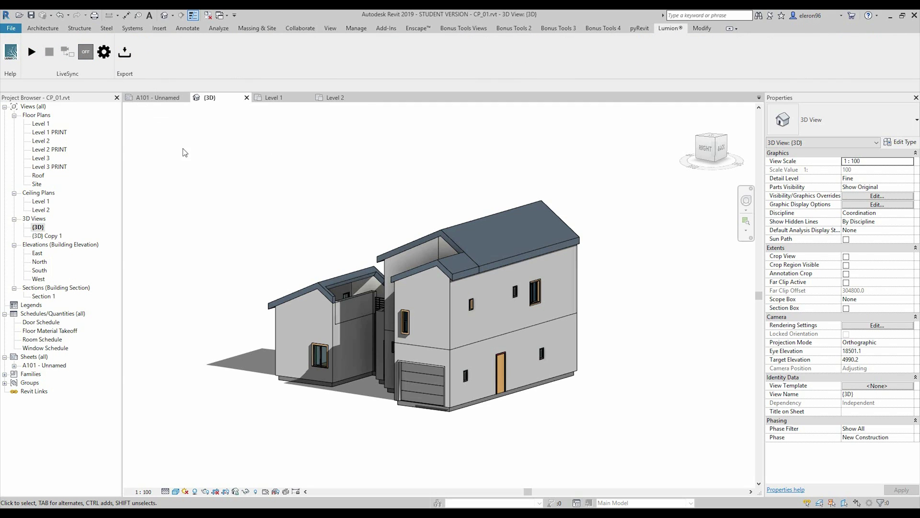
click(129, 57)
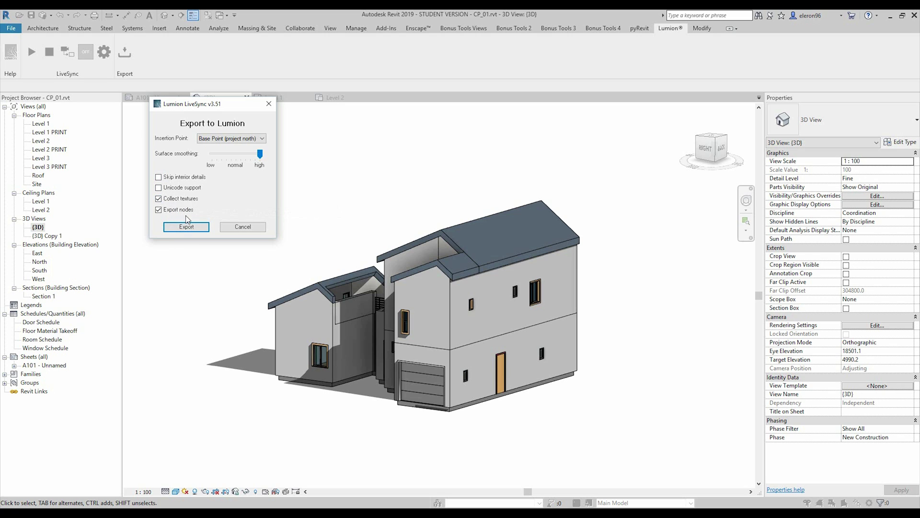
click(187, 227)
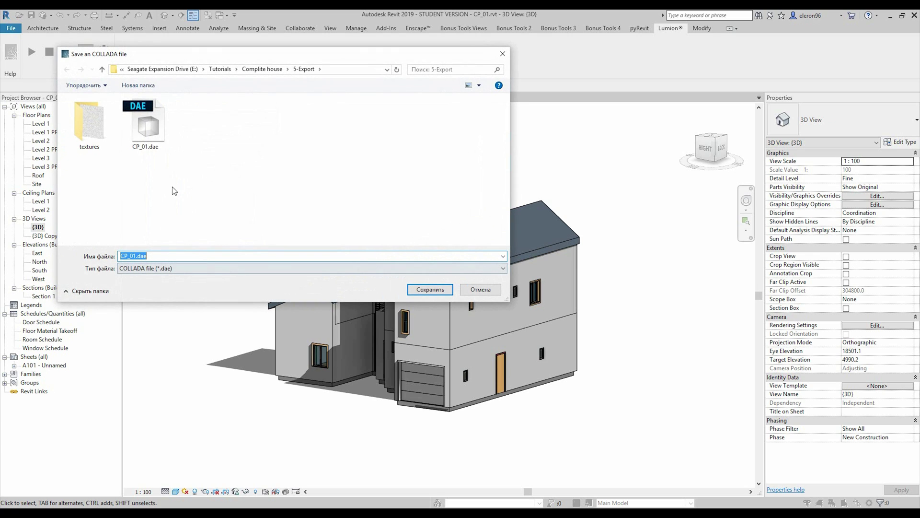
click(151, 132)
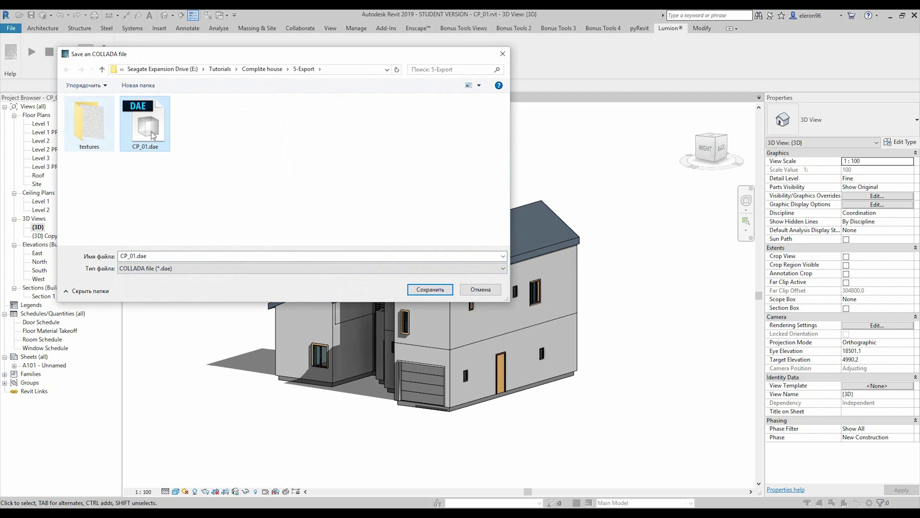
click(426, 290)
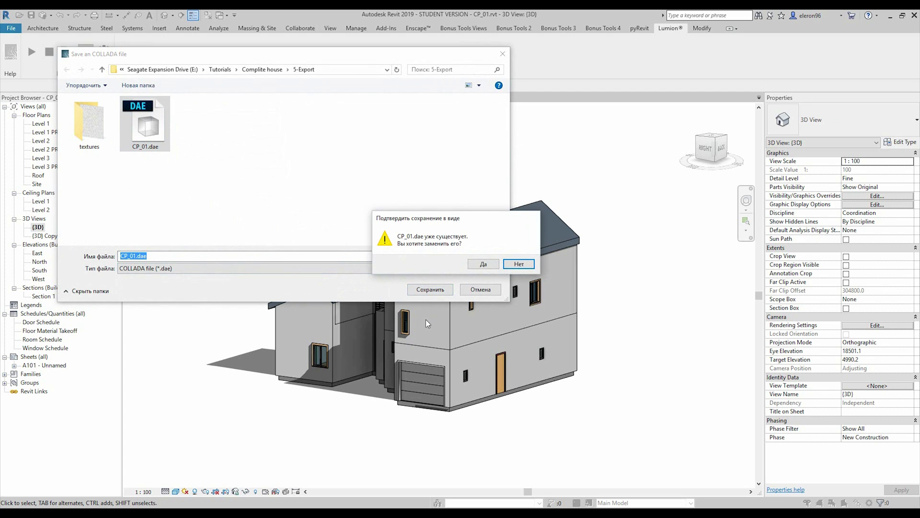
click(483, 262)
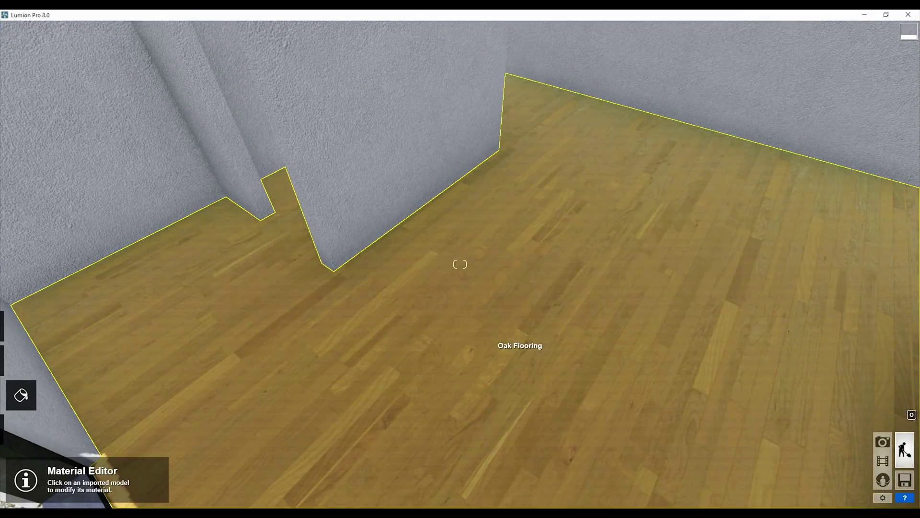
- Switch to Lumion, bring the whole house exterior into view and show the imported models category of the Objects mode
mouse_move(459, 264)
right_down()
mouse_move(412, 182)
mouse_move(335, 191)
mouse_move(258, 139)
mouse_move(244, 201)
mouse_move(599, 345)
mouse_move(810, 355)
mouse_move(910, 422)
mouse_move(815, 422)
mouse_move(699, 306)
mouse_move(704, 283)
mouse_move(551, 235)
mouse_move(460, 264)
right_up()
key(w)
key(shift+s)
key(w)
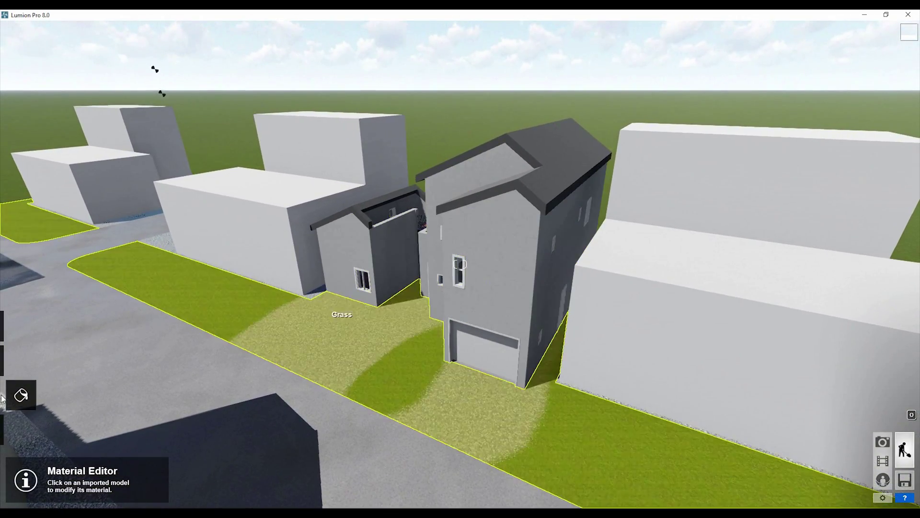
click(20, 387)
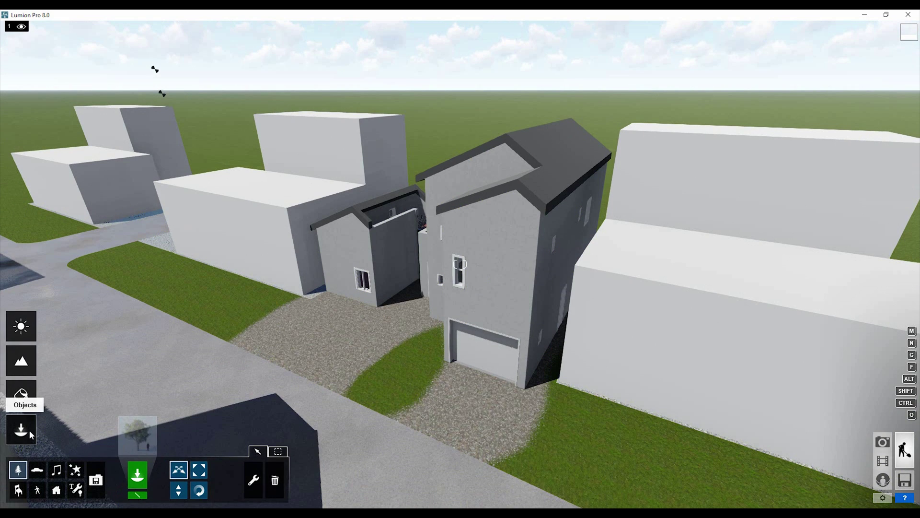
click(98, 479)
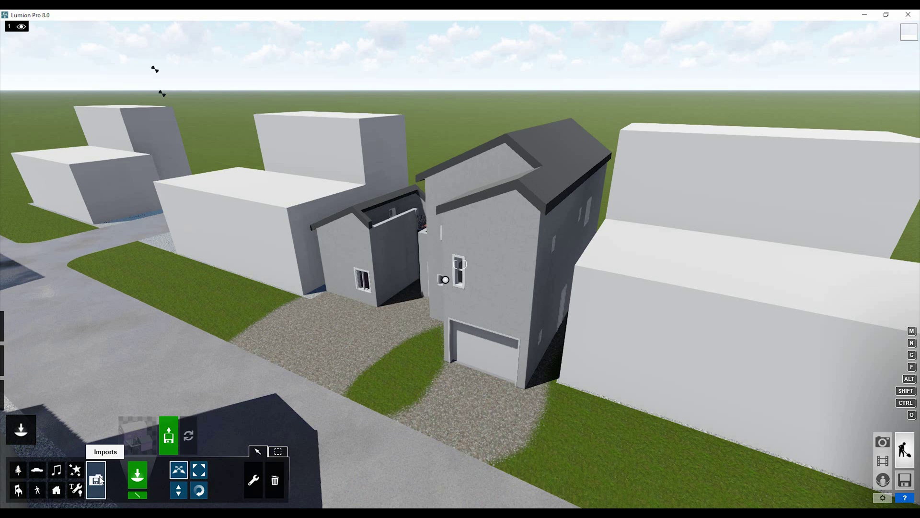
- Try to import CP_01.dae from the Tutorials, Complite house, 5-Export folder as a new model
click(172, 435)
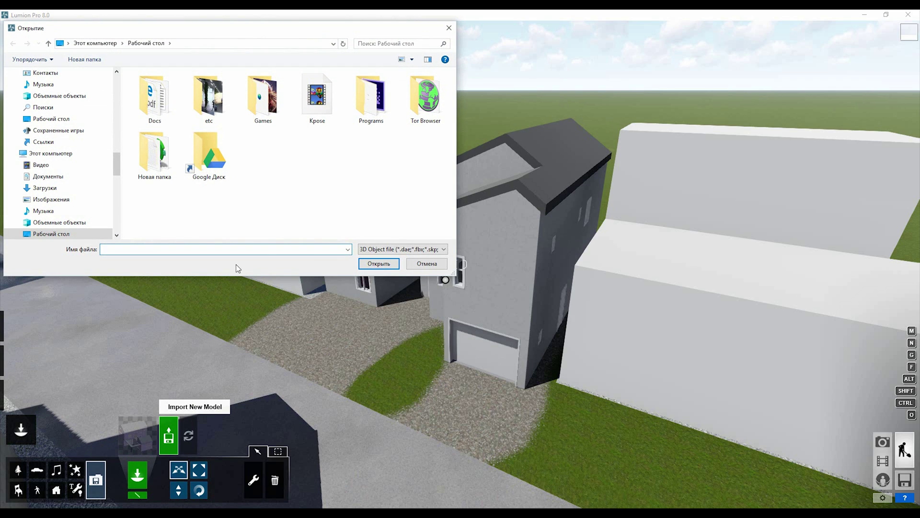
scroll(77, 186, up, 5)
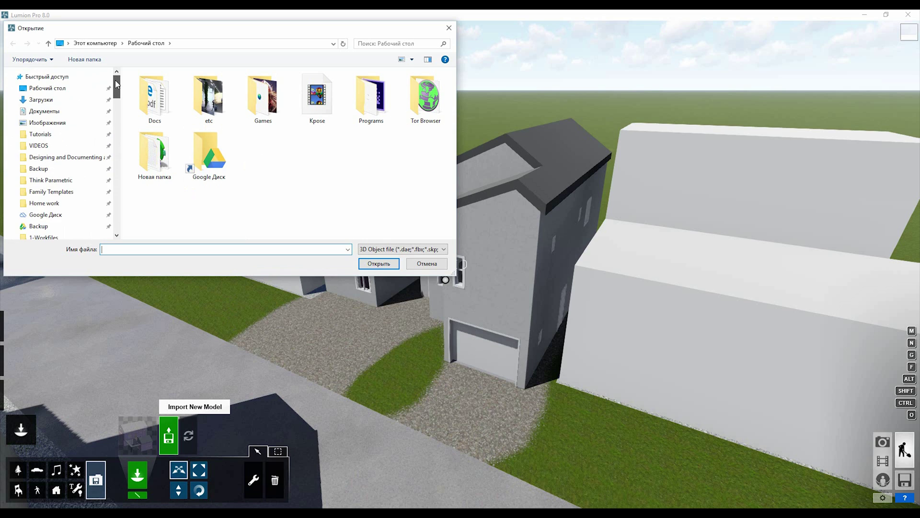
click(53, 135)
double_click(170, 107)
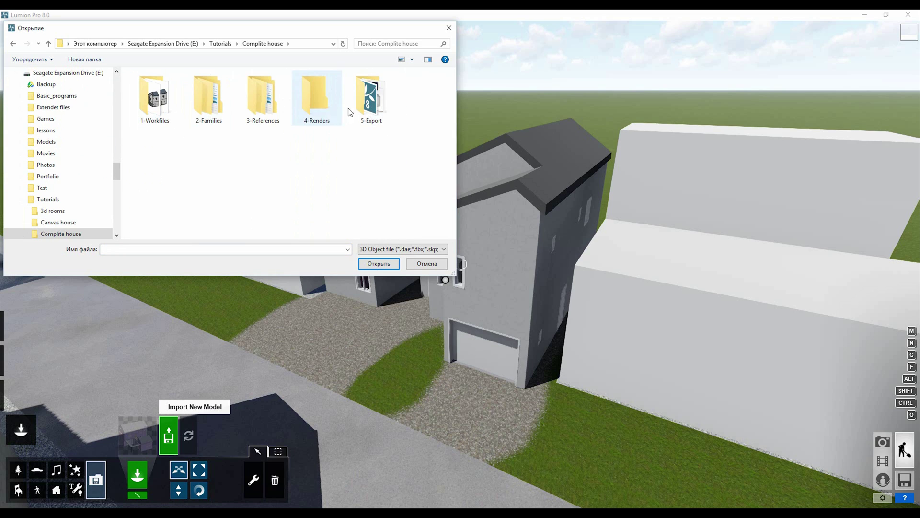
double_click(347, 120)
click(212, 95)
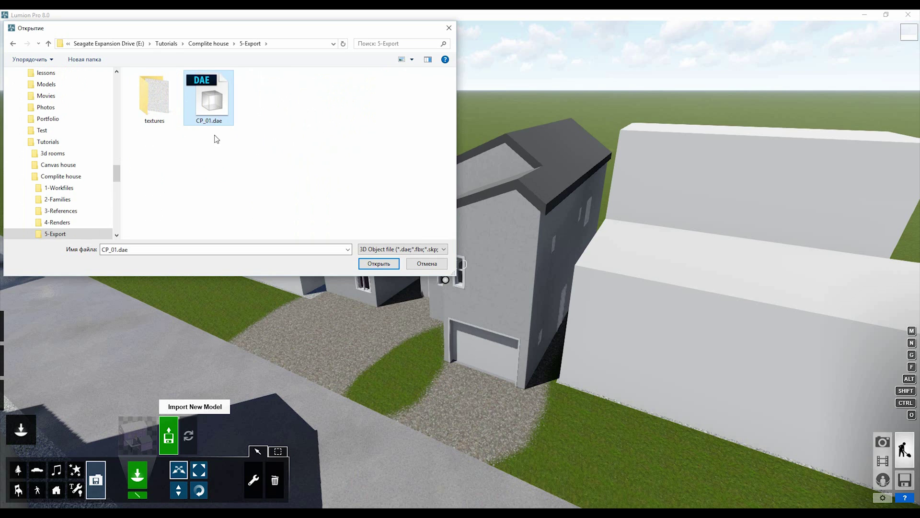
click(369, 265)
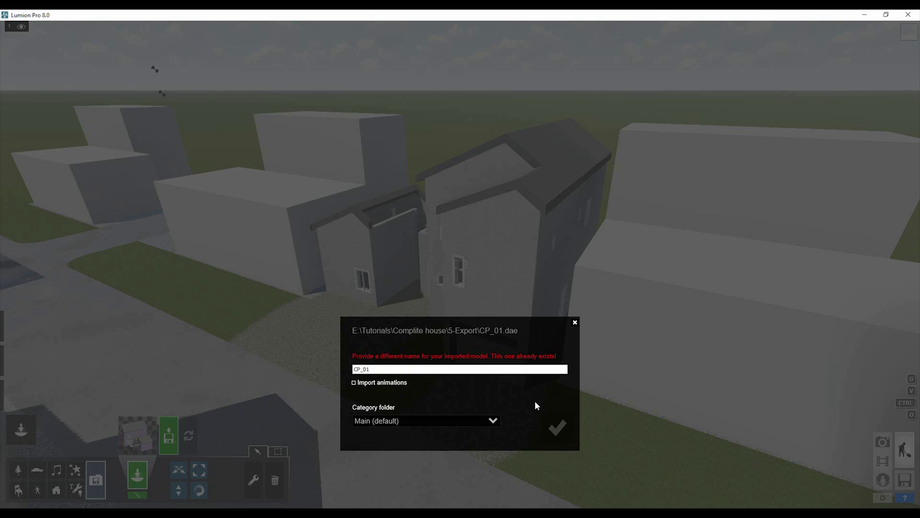
click(575, 323)
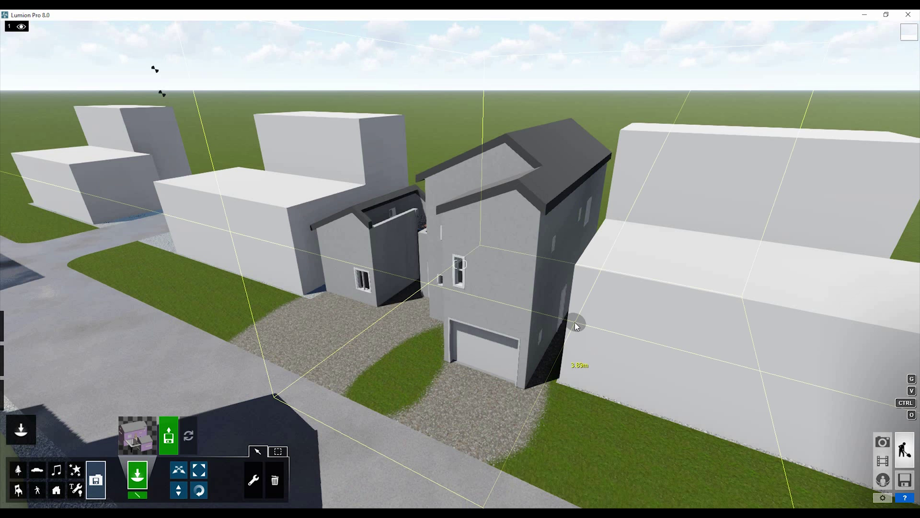
click(455, 411)
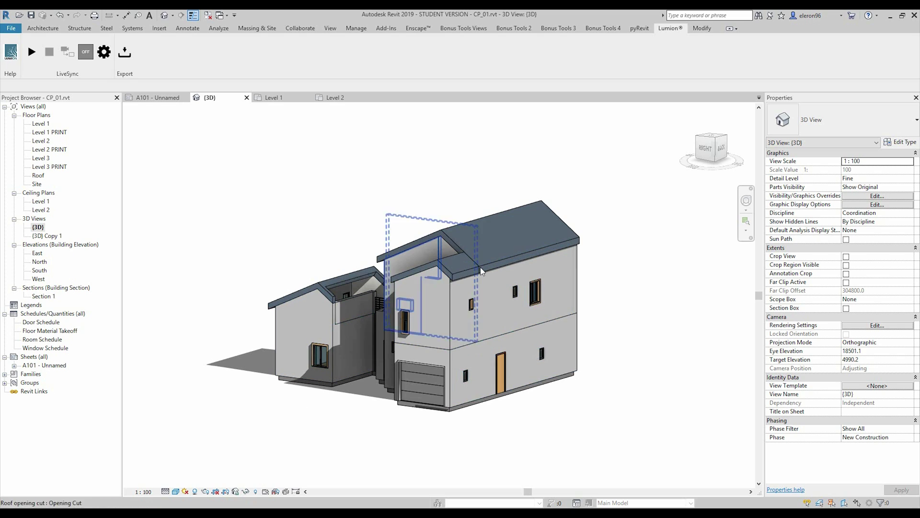
- Switch to Revit, delete the small front gable roof of the taller block and export the model for Lumion as CP_01_2.dae
click(453, 266)
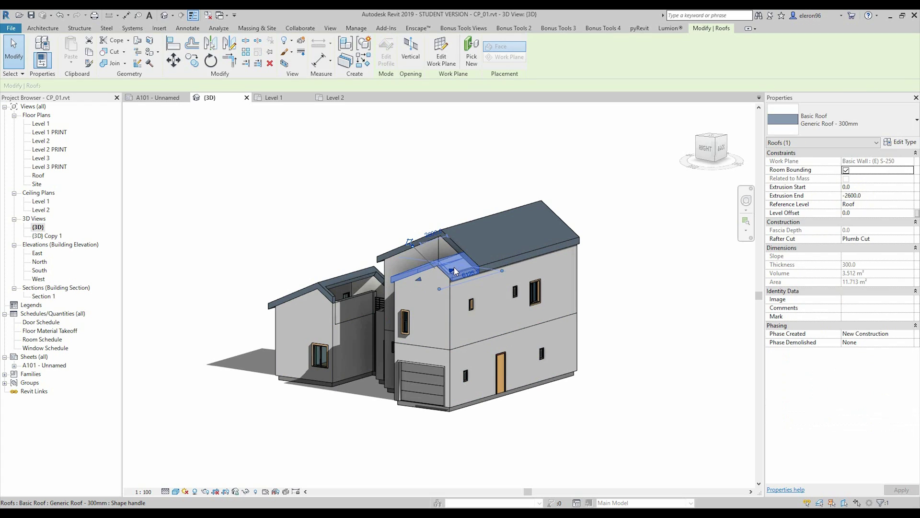
key(Delete)
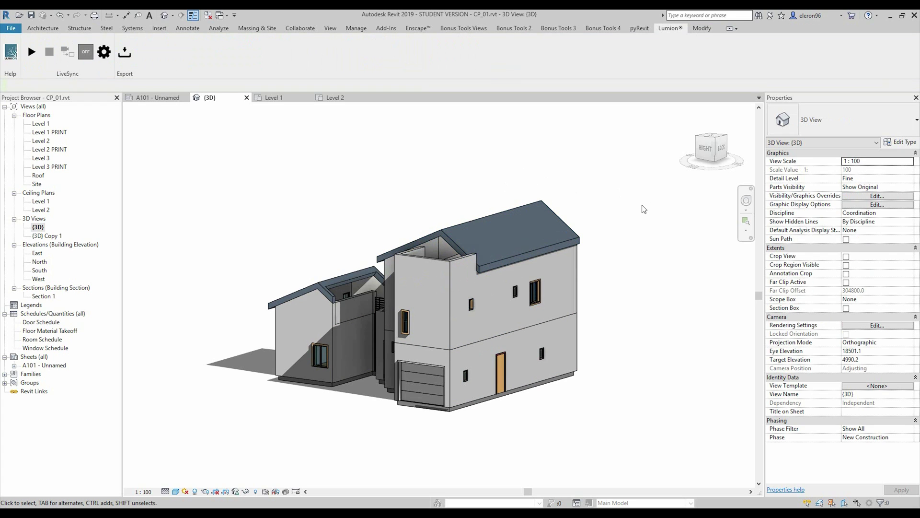
click(124, 52)
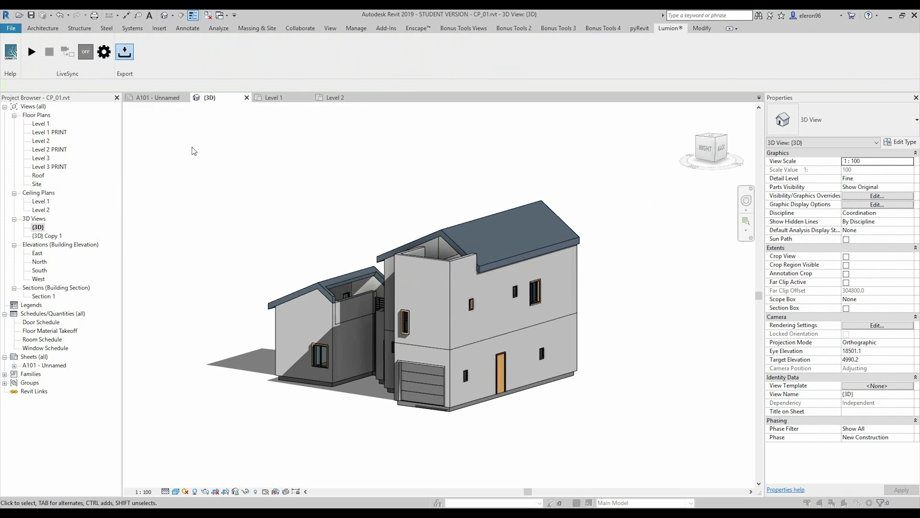
click(127, 227)
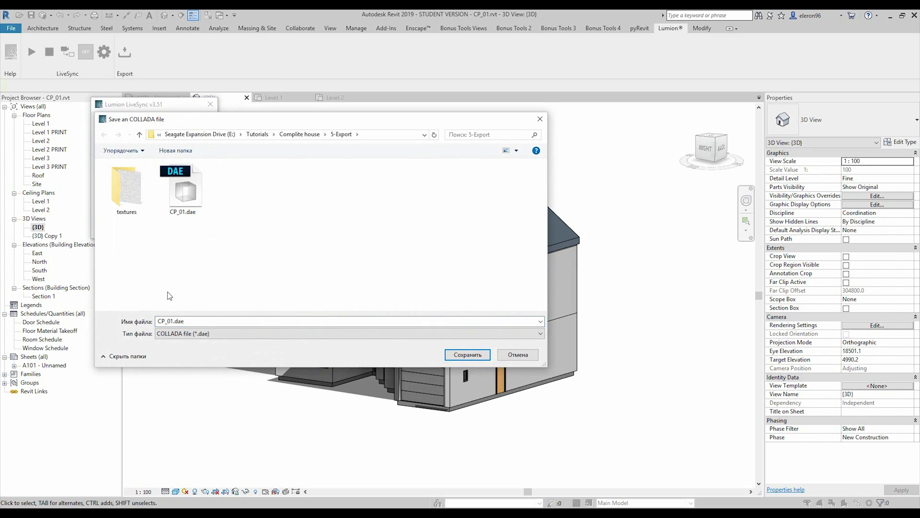
double_click(181, 320)
click(169, 321)
text(_2)
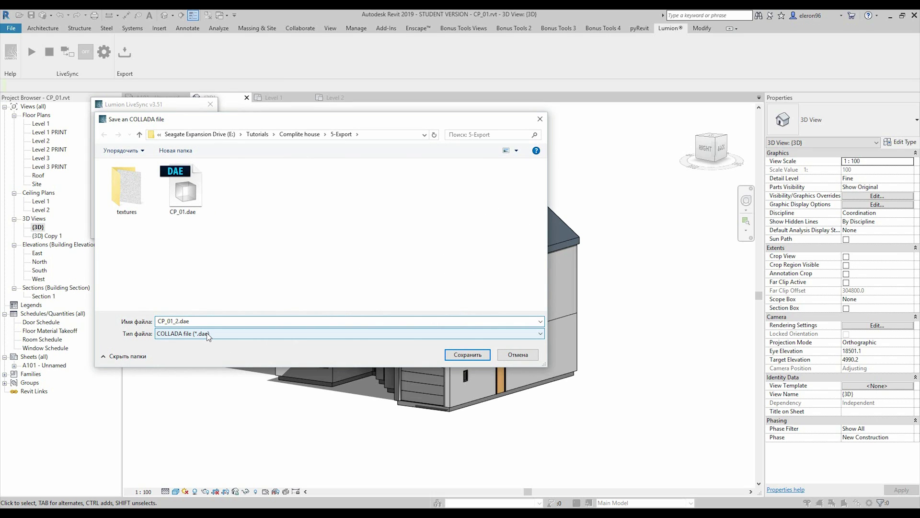
click(450, 354)
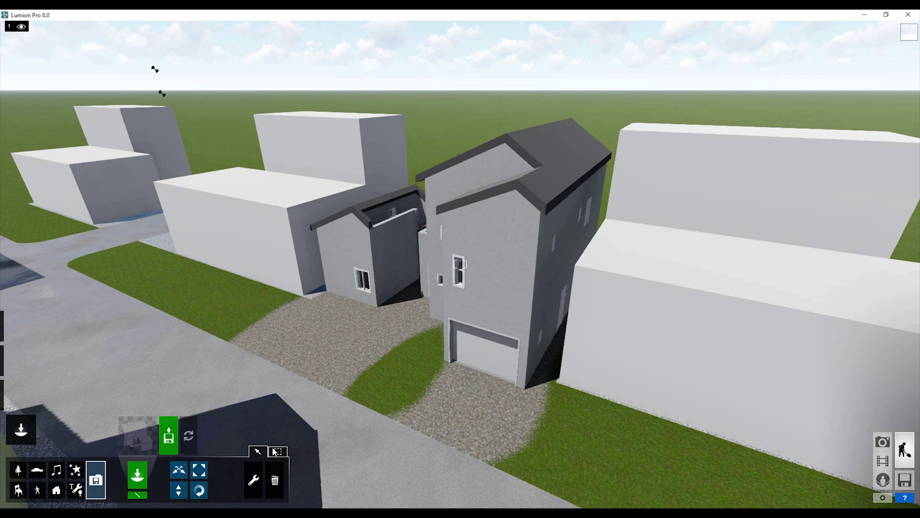
- Switch to Lumion, select the placed CP_01 house and re-import it from the alternative file CP_01_2.dae
click(176, 474)
click(444, 279)
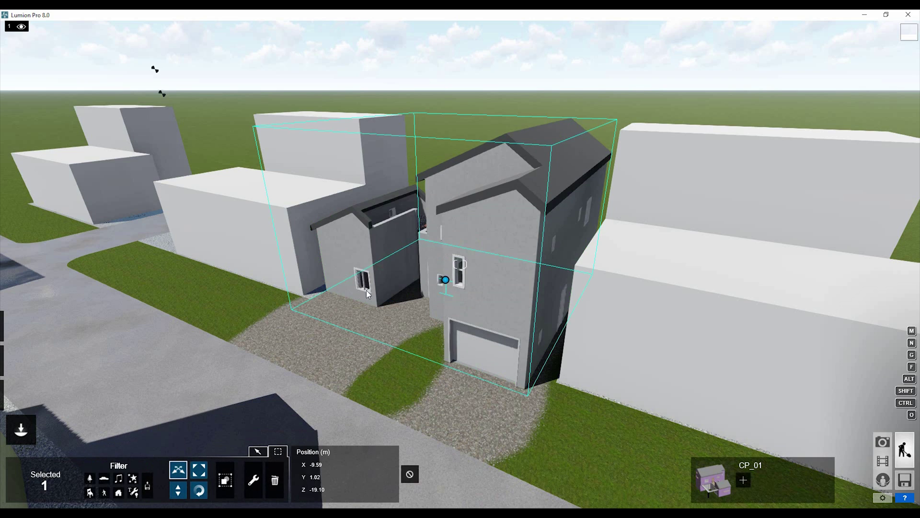
click(258, 451)
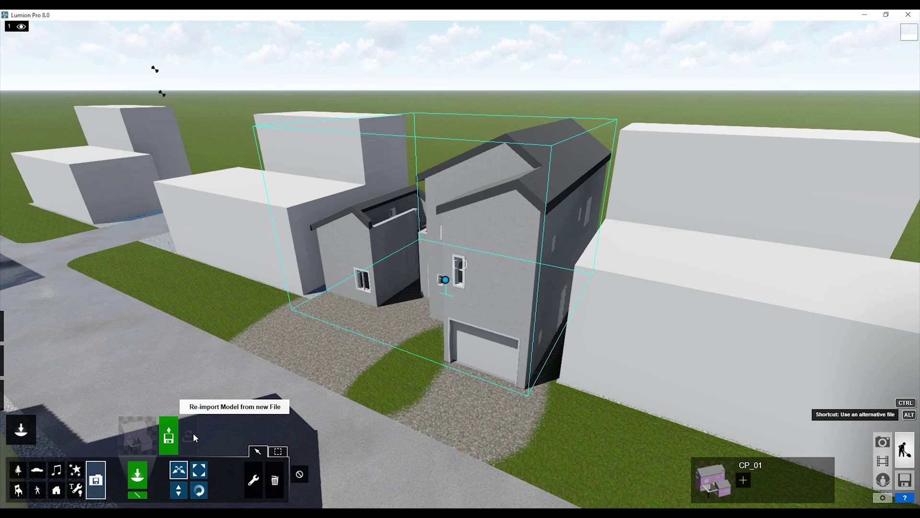
click(190, 435)
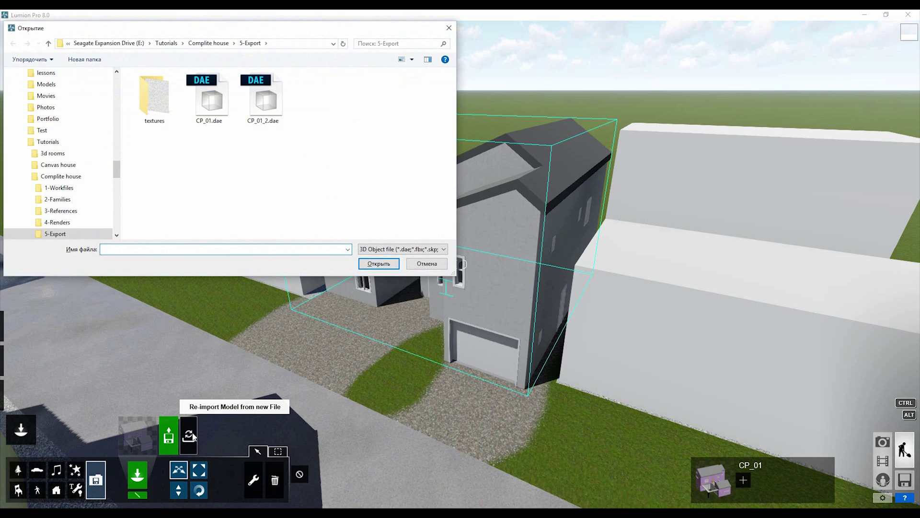
click(279, 112)
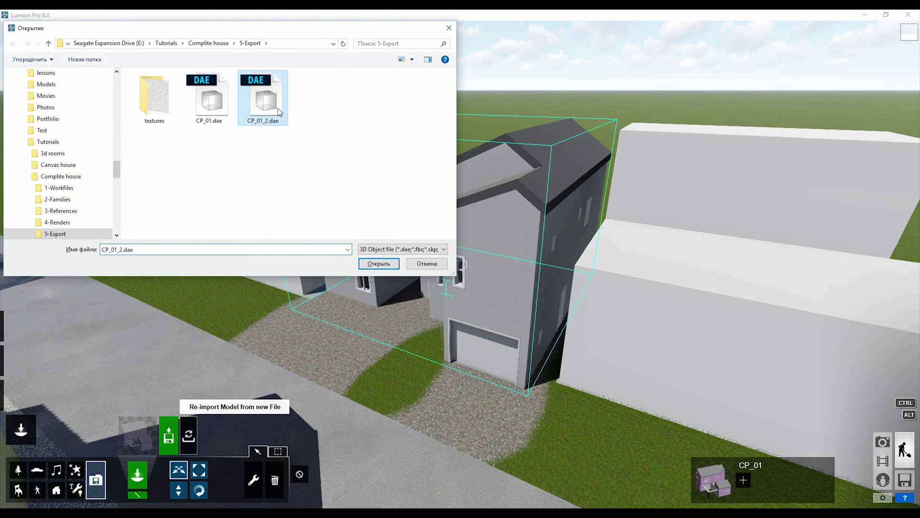
click(368, 264)
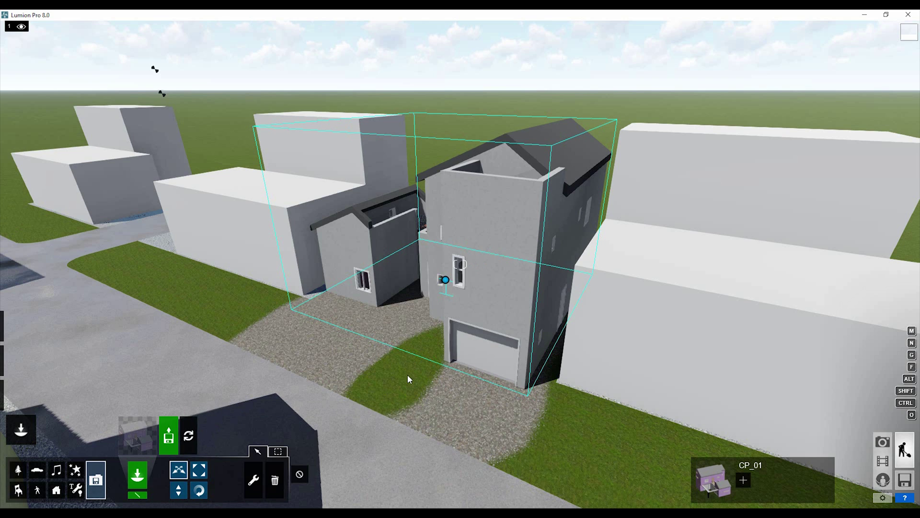
- Re-import the selected house model from the original file CP_01.dae
click(188, 435)
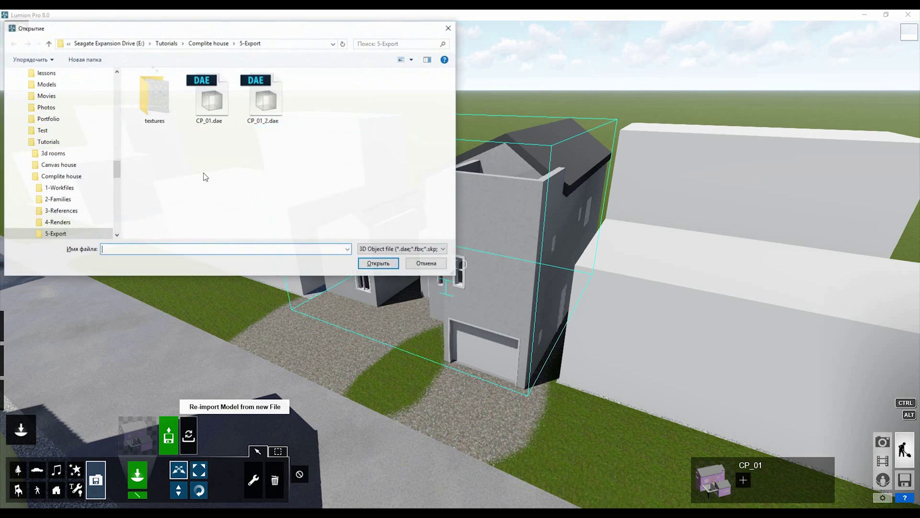
click(369, 263)
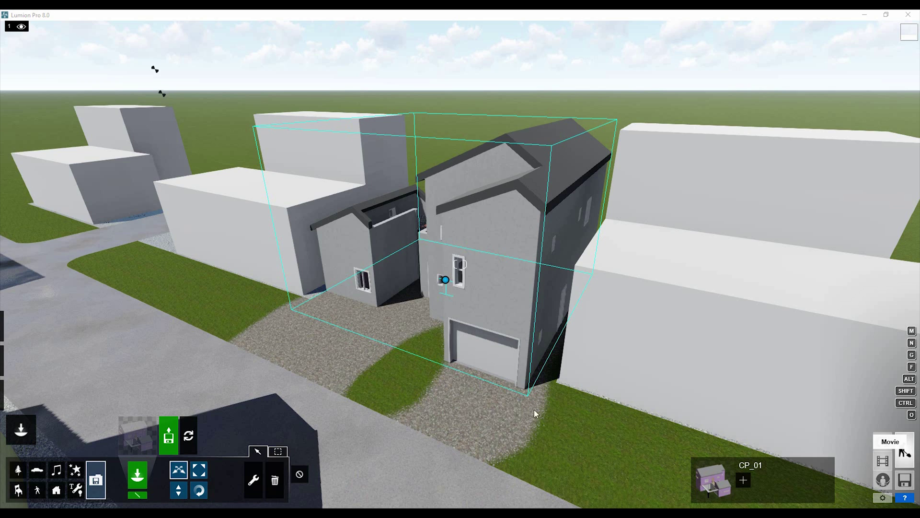
- Open the placed house's roof surface in the Material Editor and apply the outdoor roof material Polii Roof TilesClay 003 2k
mouse_move(20, 364)
click(21, 394)
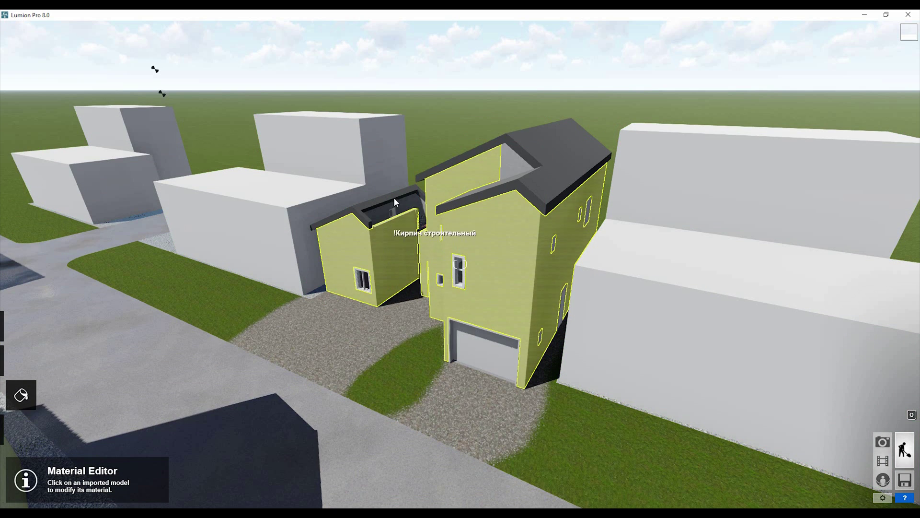
click(553, 147)
right_drag(591, 171, 623, 104)
key(w)
key(w)
right_drag(460, 264, 502, 212)
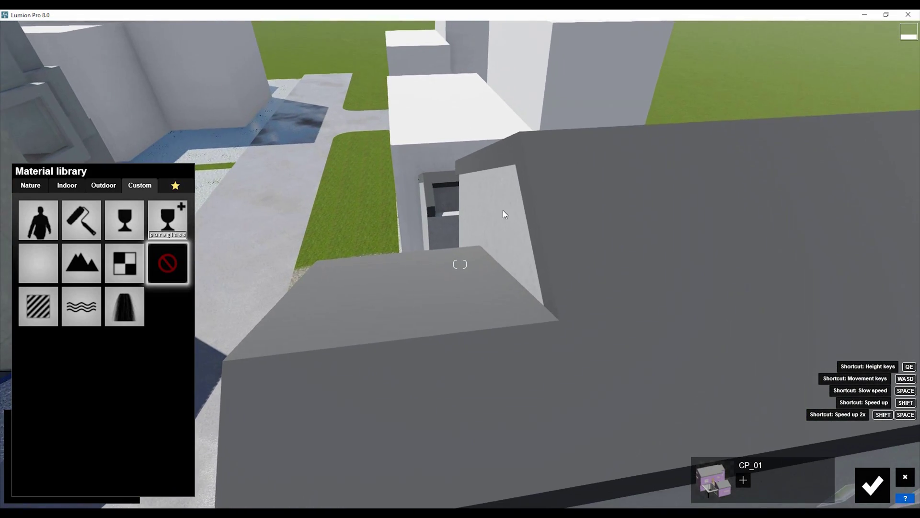
right_drag(575, 295, 678, 350)
right_drag(547, 334, 523, 322)
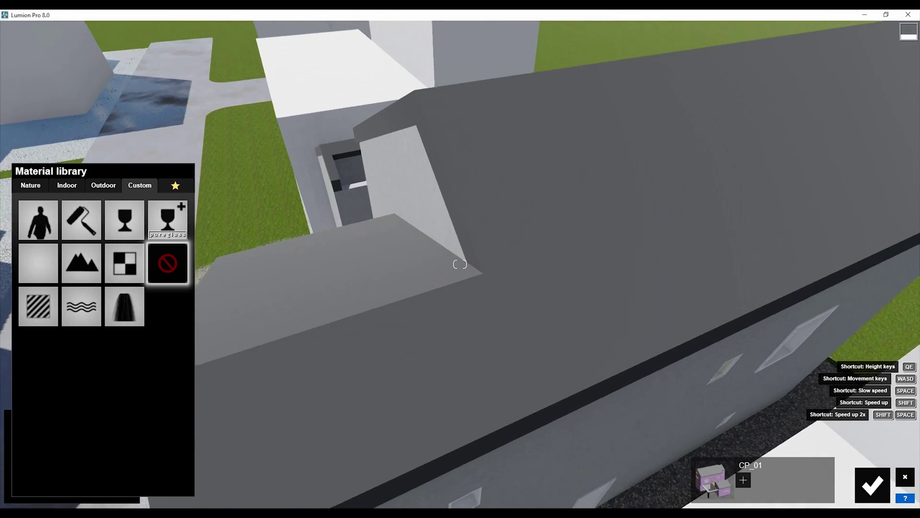
click(114, 186)
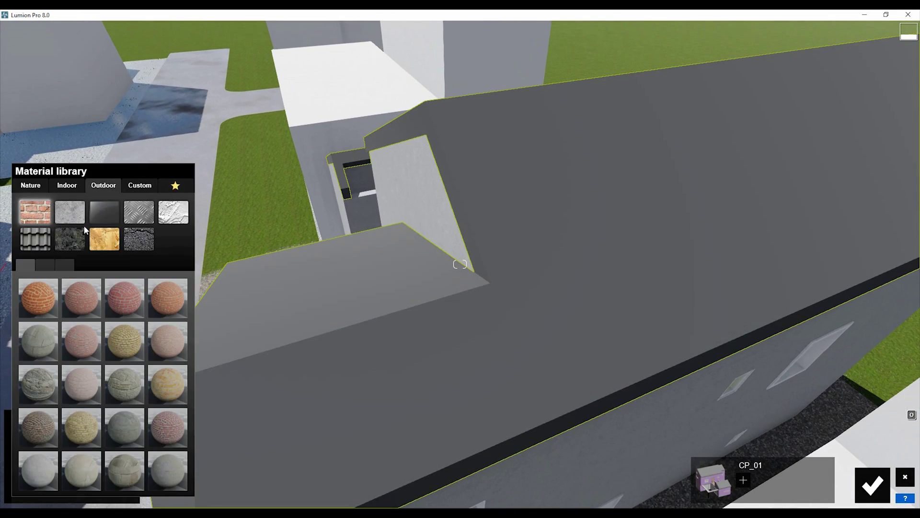
click(35, 238)
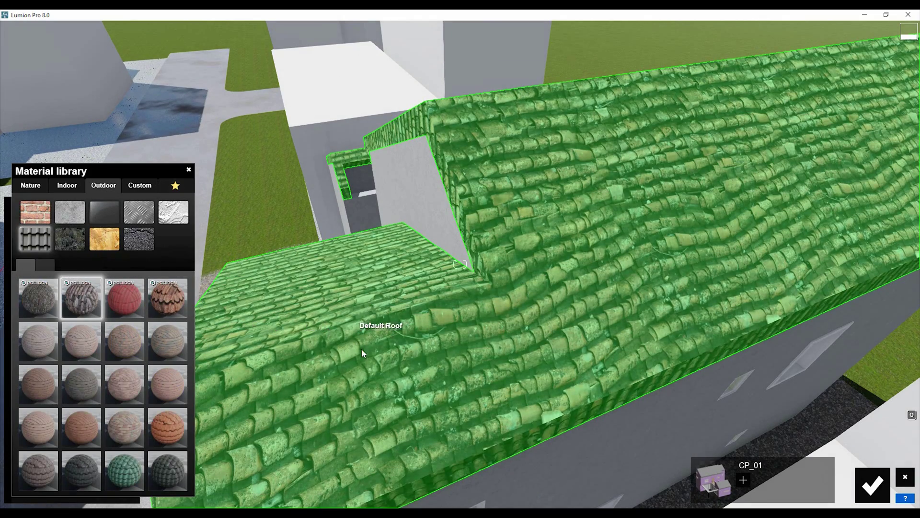
- Replace the roof's material with Roof 012B and open its material properties
right_drag(526, 349, 212, 318)
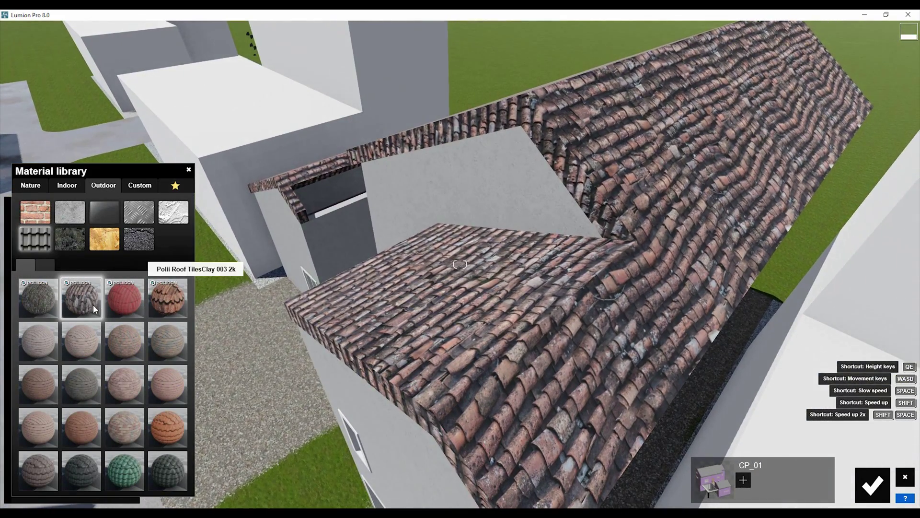
click(81, 470)
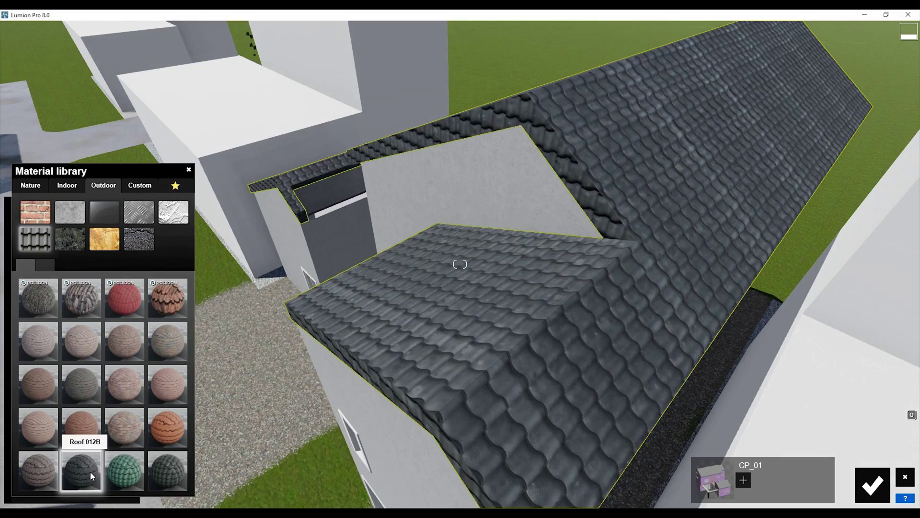
right_drag(470, 350, 568, 278)
key(a)
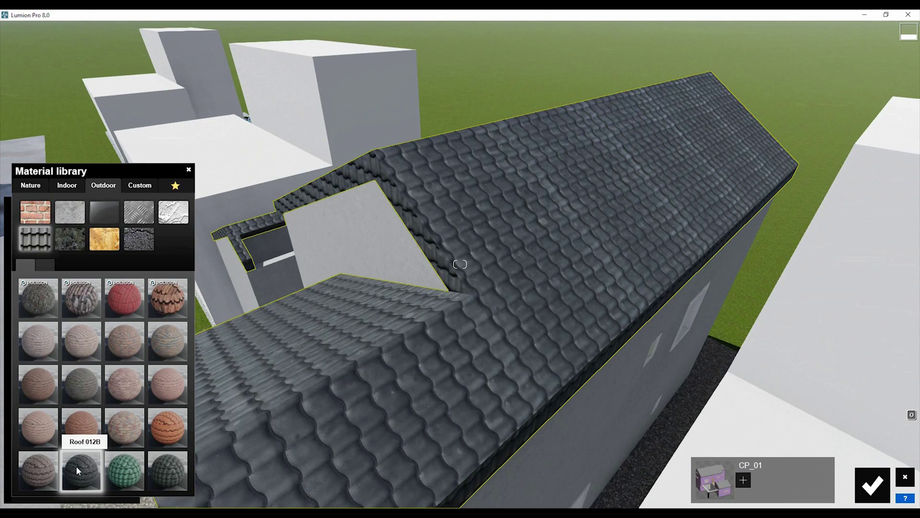
click(76, 466)
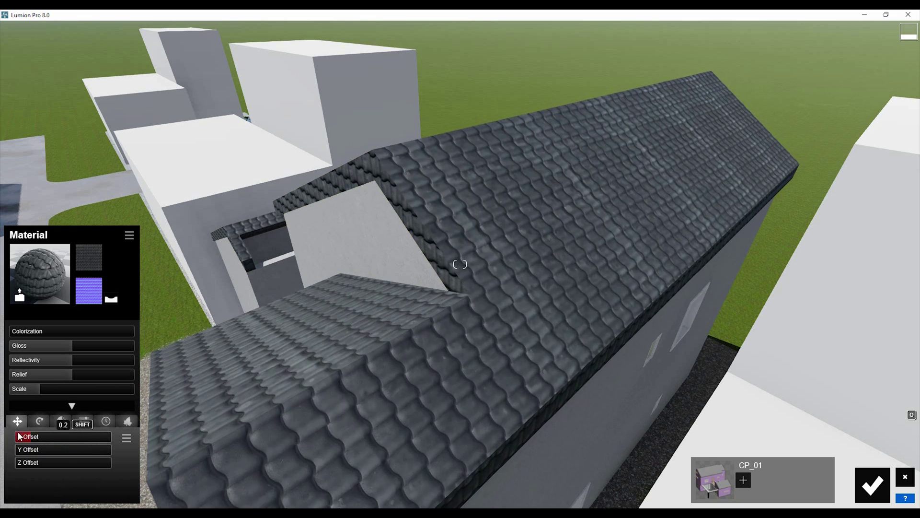
- Rotate the roof texture's Heading until the tile rows run parallel to the ridge
click(38, 422)
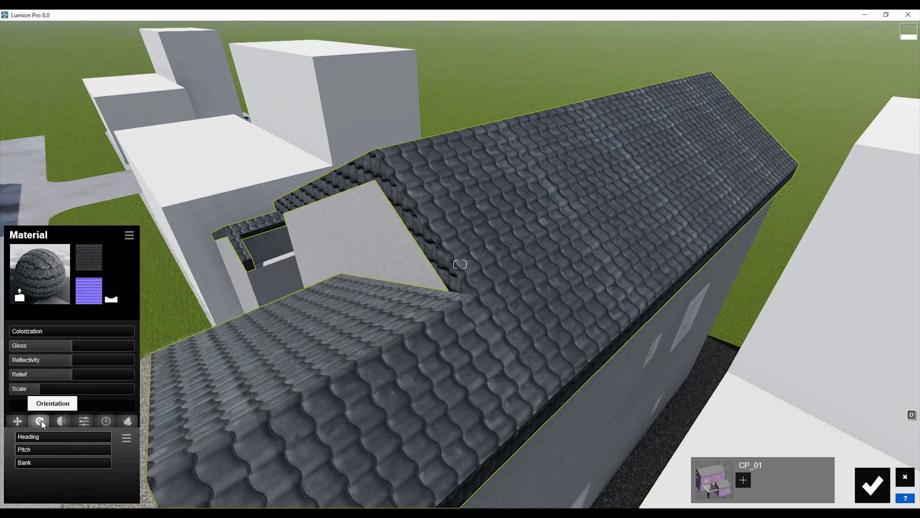
mouse_move(22, 437)
mouse_down()
mouse_move(79, 437)
mouse_move(25, 436)
mouse_up()
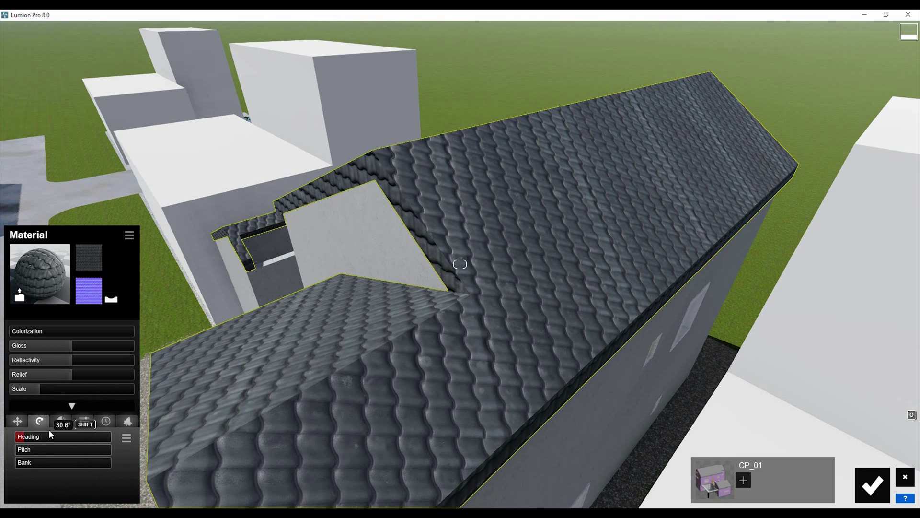
click(60, 421)
click(40, 421)
drag(54, 434, 104, 434)
click(34, 436)
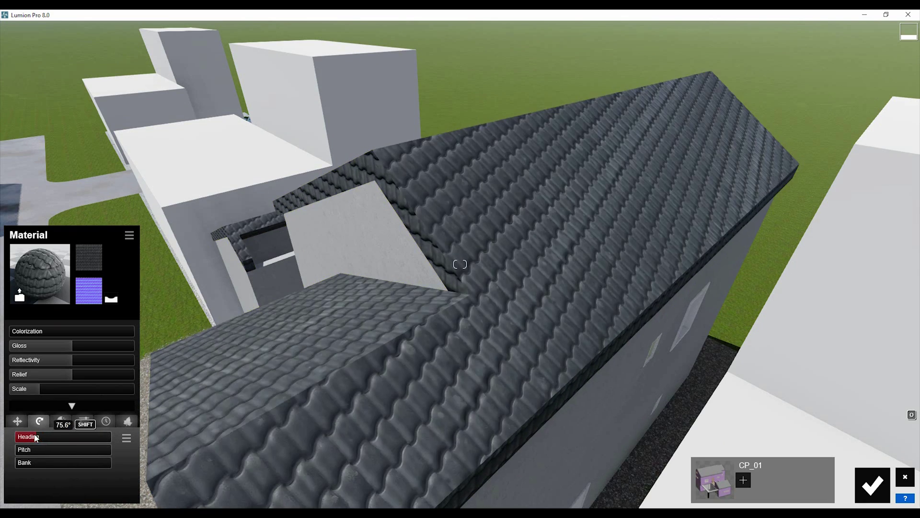
drag(35, 436, 40, 437)
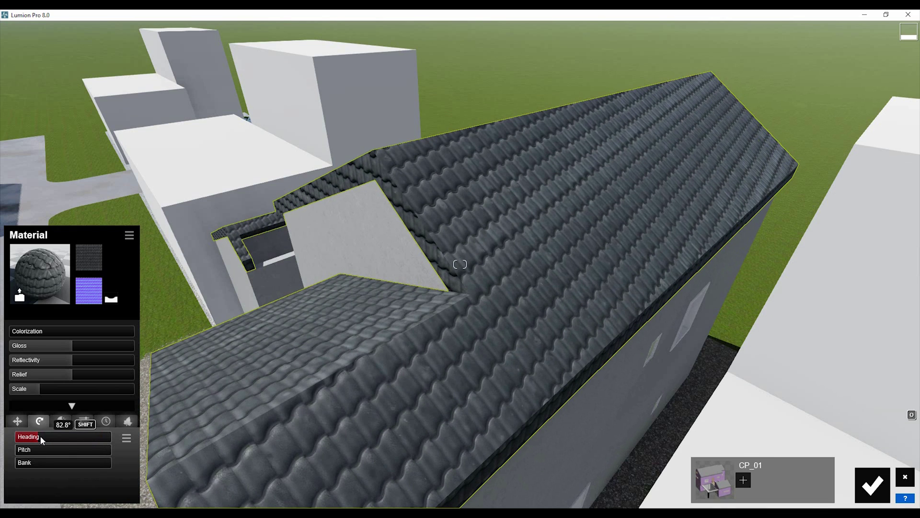
drag(41, 436, 40, 436)
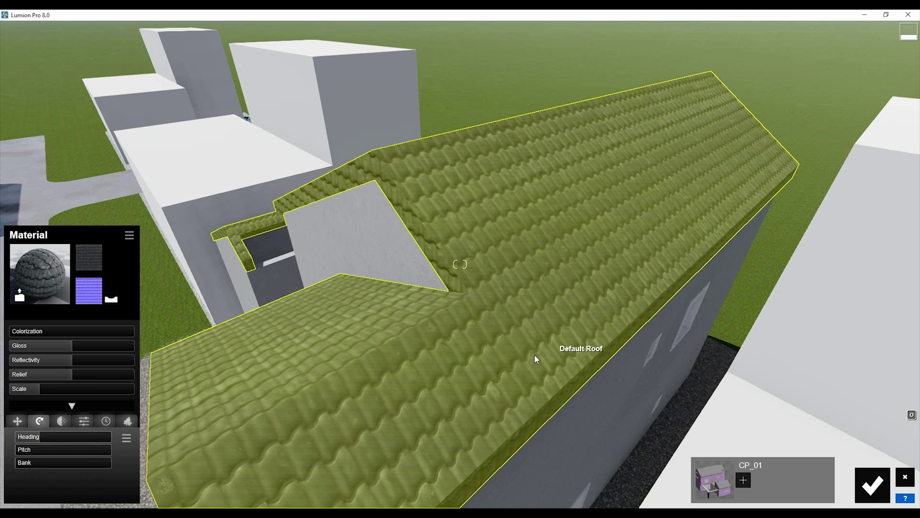
- Try the roof texture's Bank rotation and set the material's Edges value in the weathering options to 1.0
key(s)
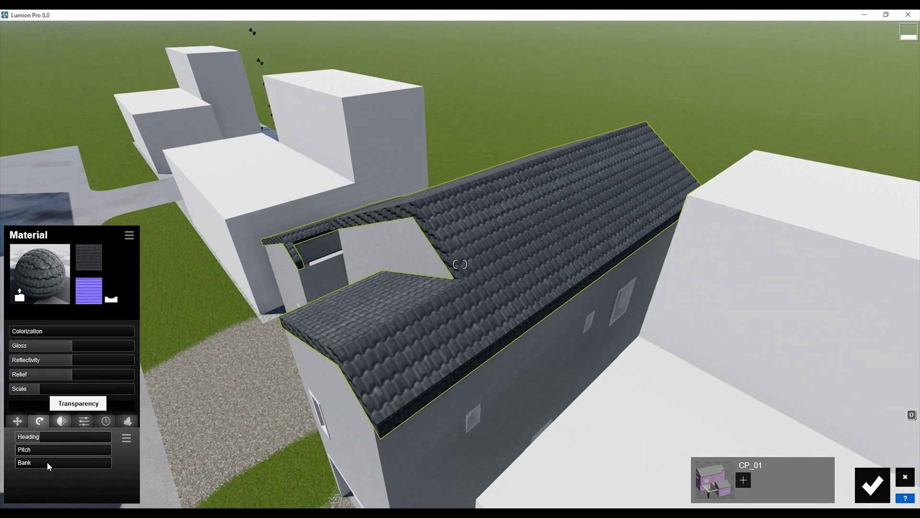
drag(32, 462, 10, 463)
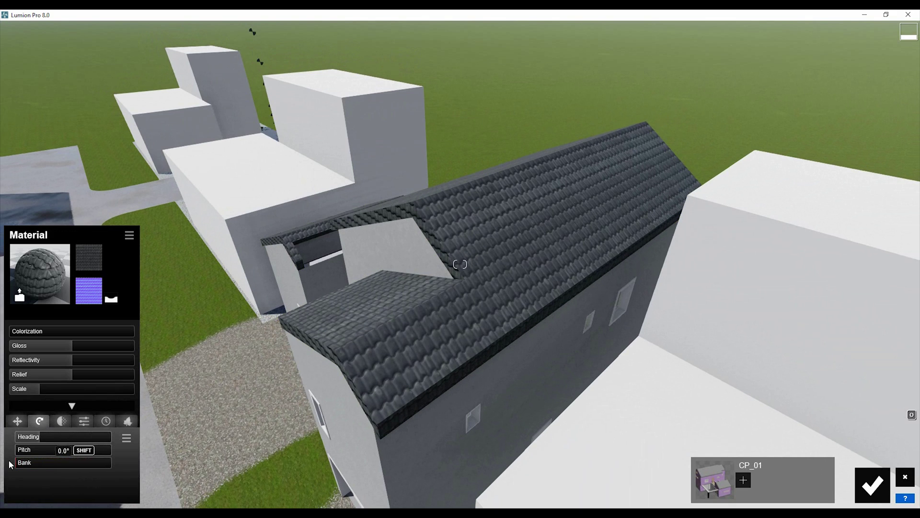
click(61, 421)
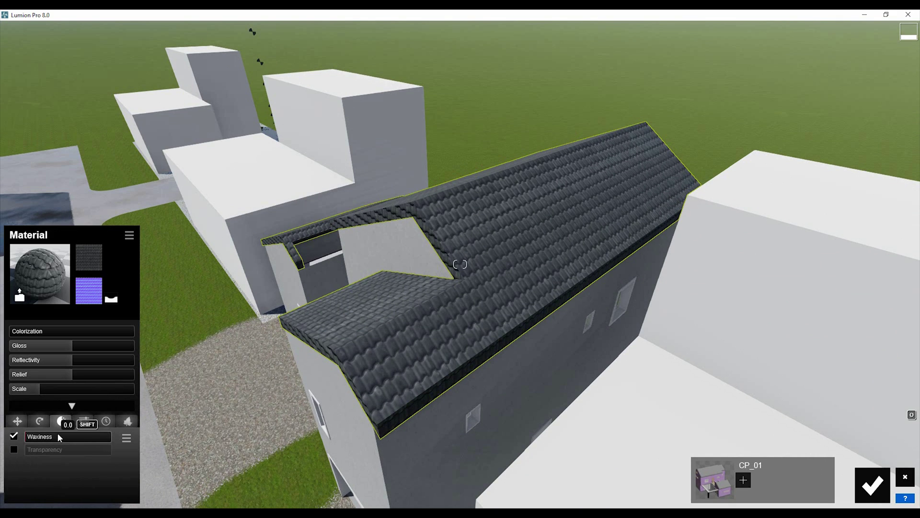
click(85, 422)
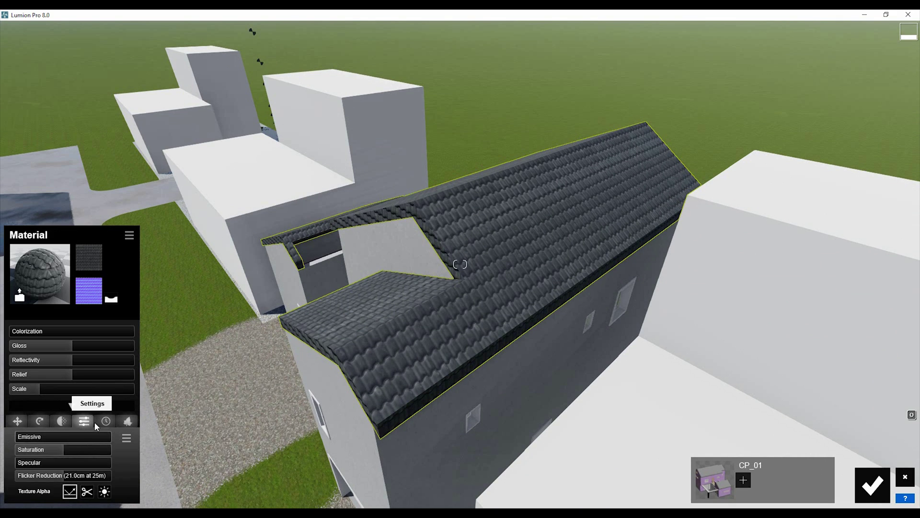
click(106, 420)
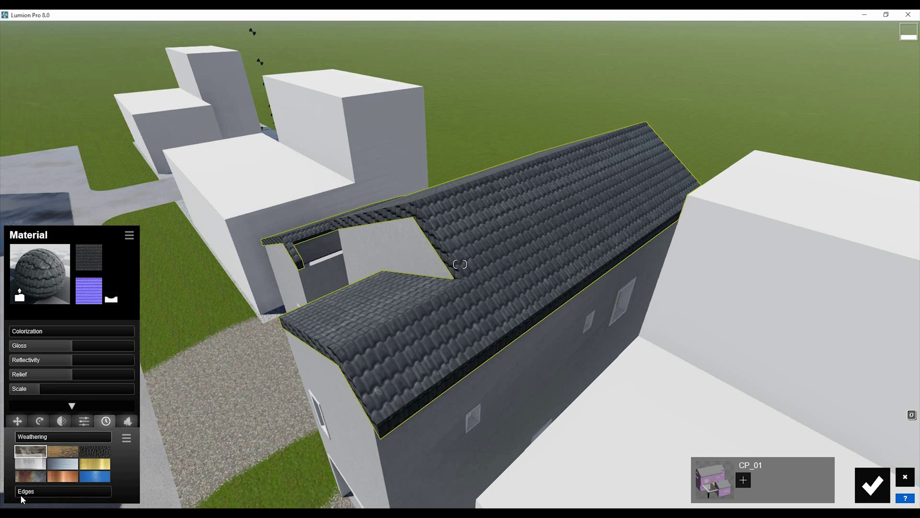
drag(24, 496, 2, 496)
right_drag(160, 451, 52, 499)
key(w)
key(w)
right_drag(300, 422, 300, 255)
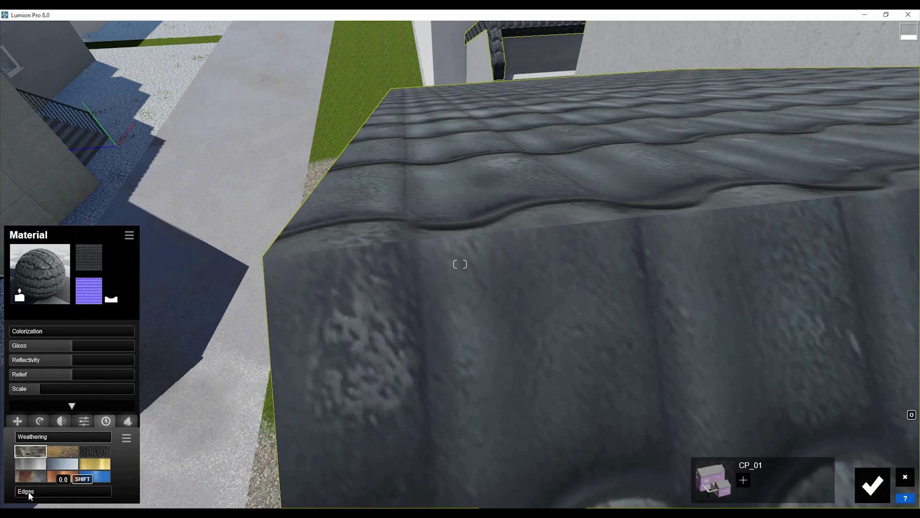
drag(29, 492, 125, 484)
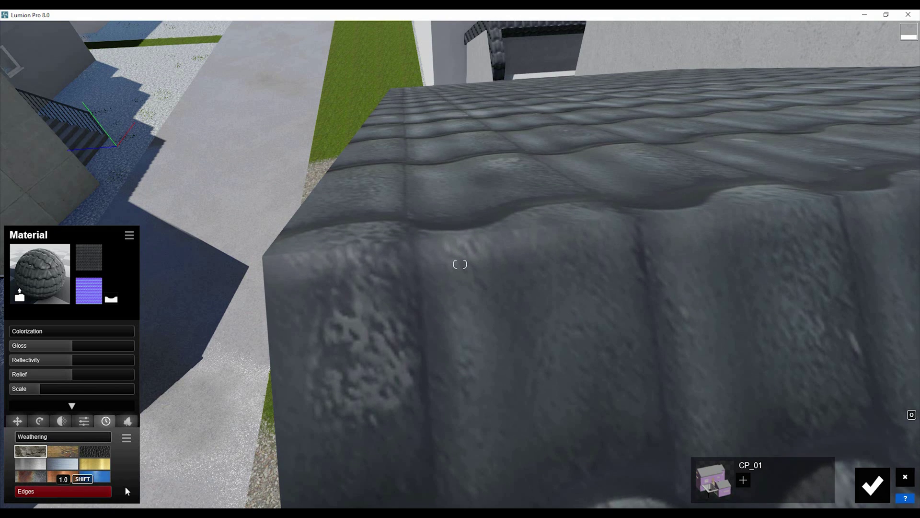
- Examine the tiled roof and its fascia edges from the front and side of the house
key(s)
right_drag(332, 377, 338, 360)
key(s)
key(w)
key(a)
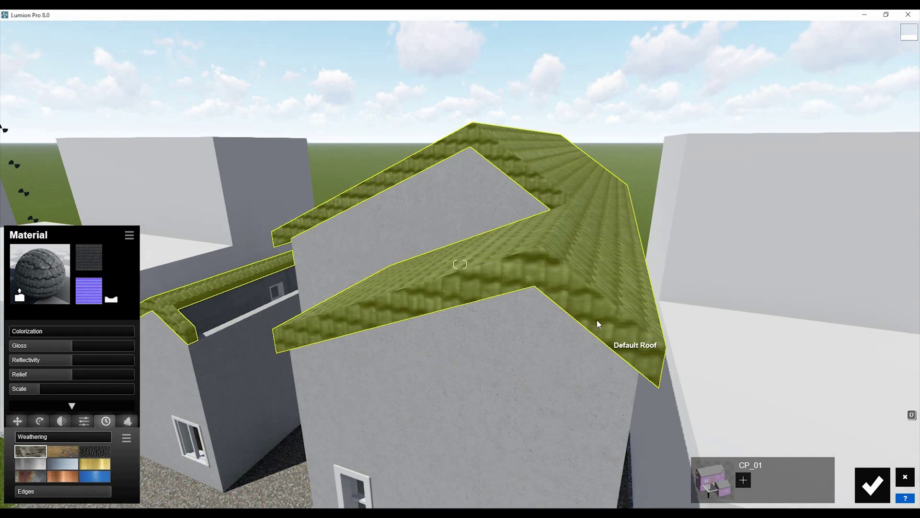
right_drag(265, 276, 342, 328)
key(a)
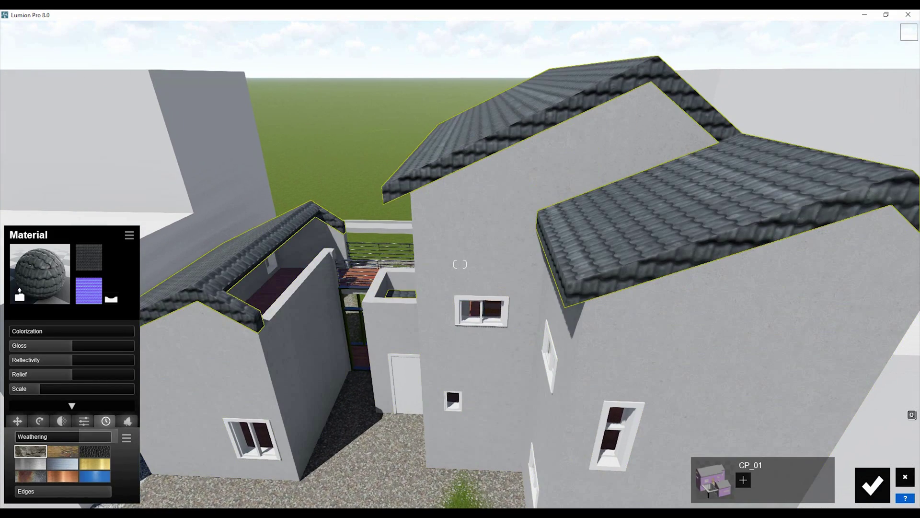
- Switch to Revit and look through the project materials offered by the Paint tool
key(alt+Tab)
scroll(383, 247, up, 5)
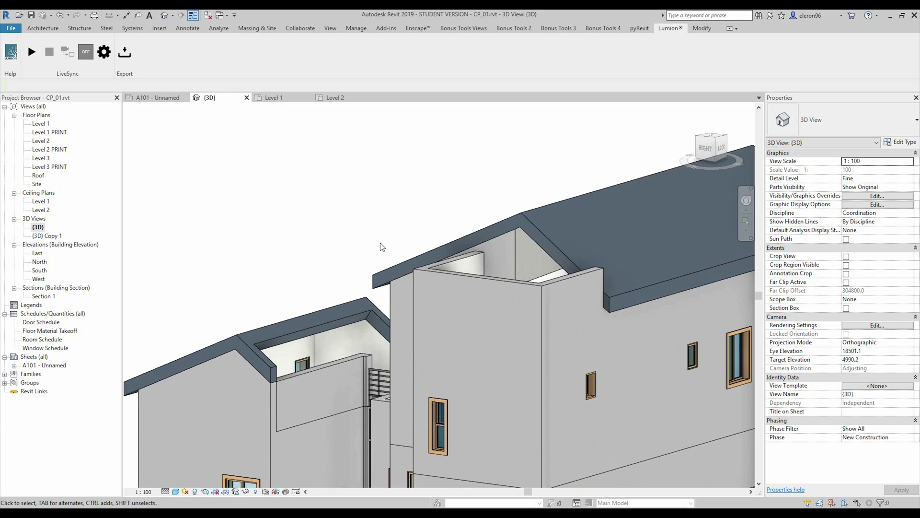
click(694, 30)
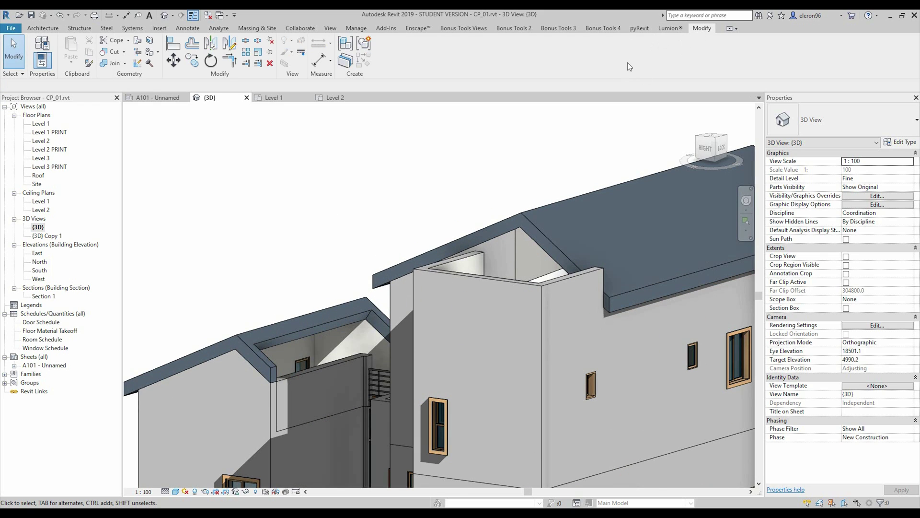
click(150, 54)
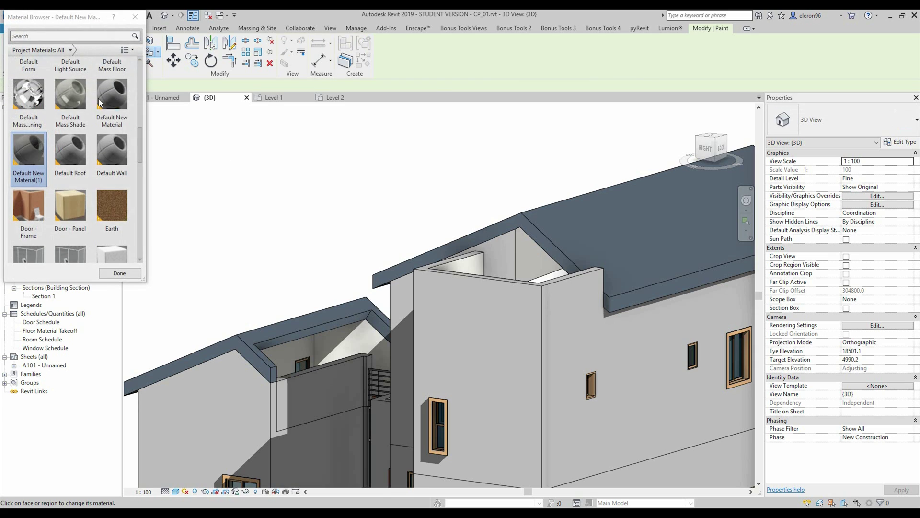
drag(142, 133, 147, 66)
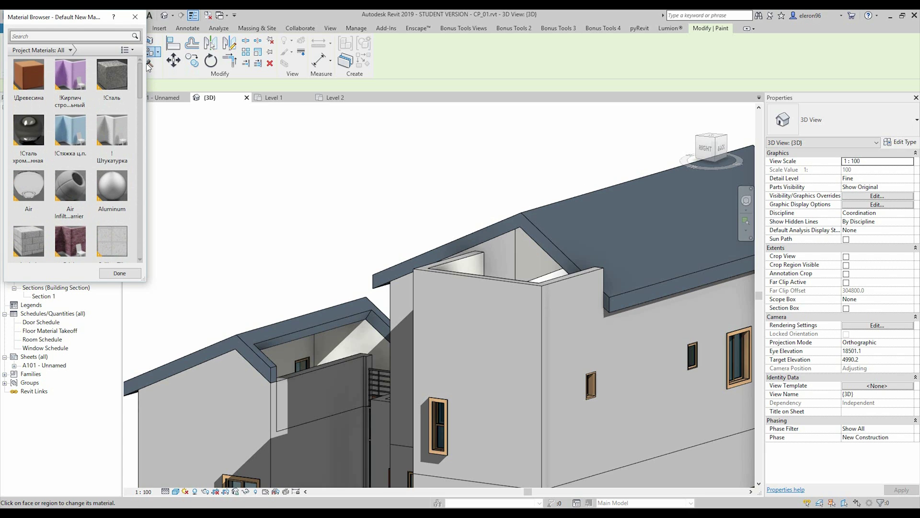
click(136, 17)
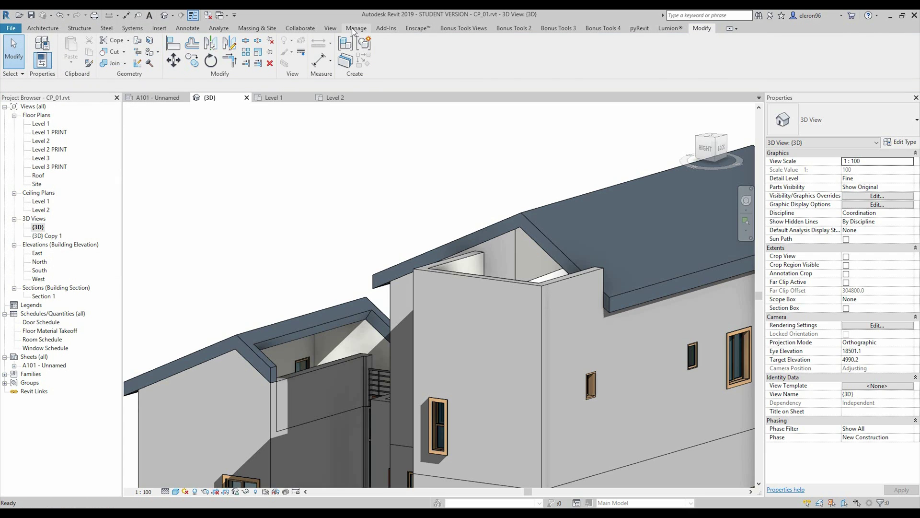
- Create a new project material, keeping its default name and properties
click(356, 28)
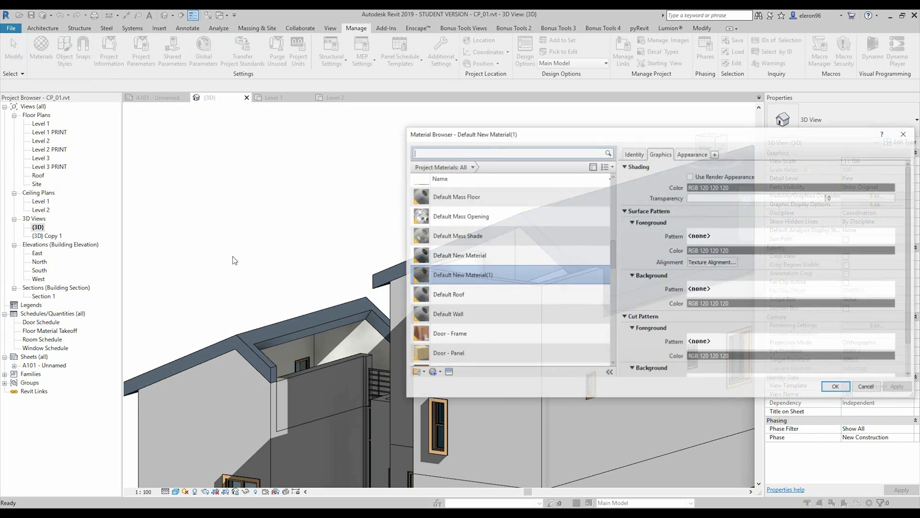
click(435, 372)
click(444, 381)
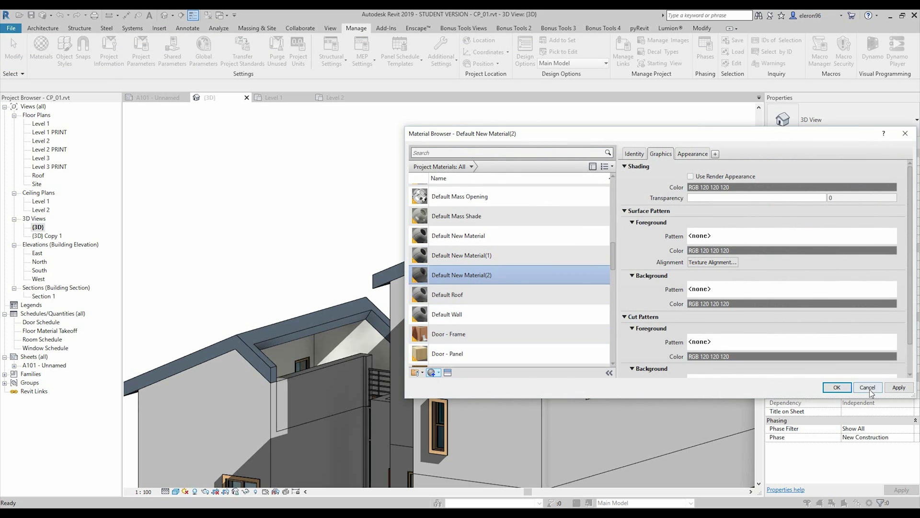
click(843, 389)
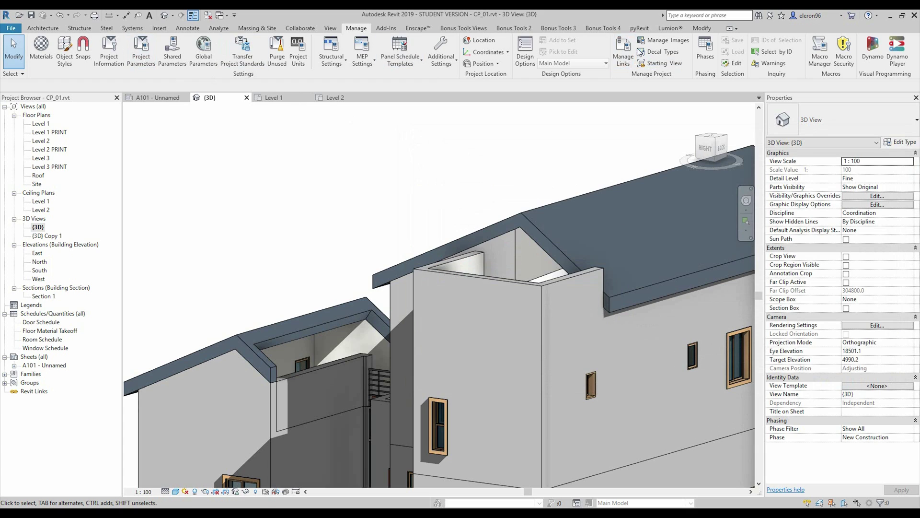
- Paint the gable fascias on the rear side of both roofs with Default New Material(2)
click(703, 28)
click(150, 56)
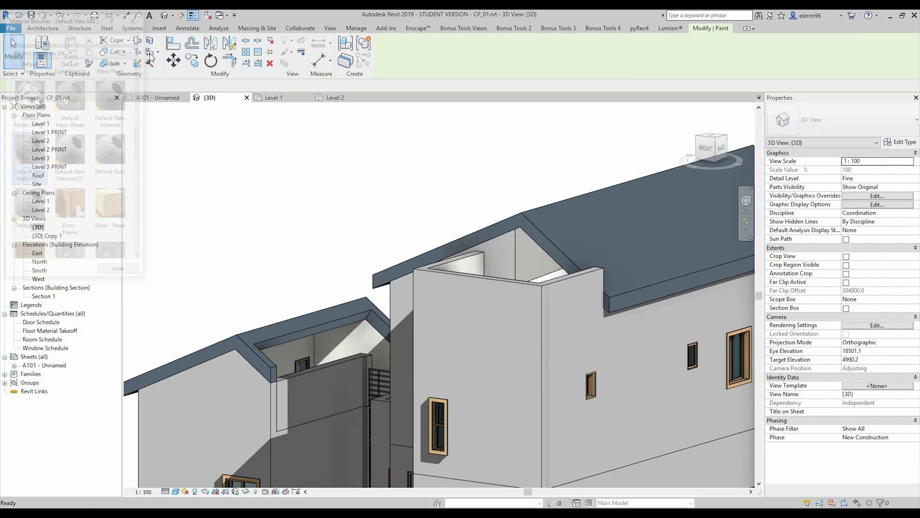
click(71, 187)
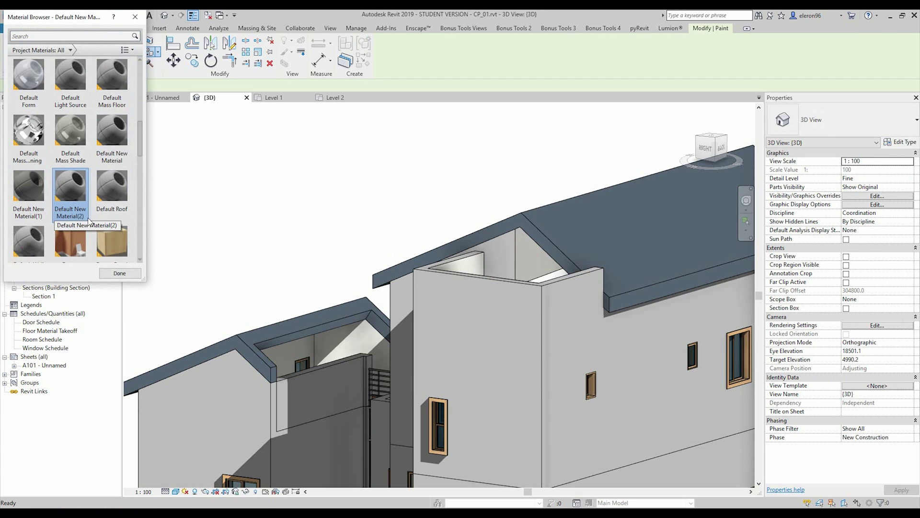
click(231, 346)
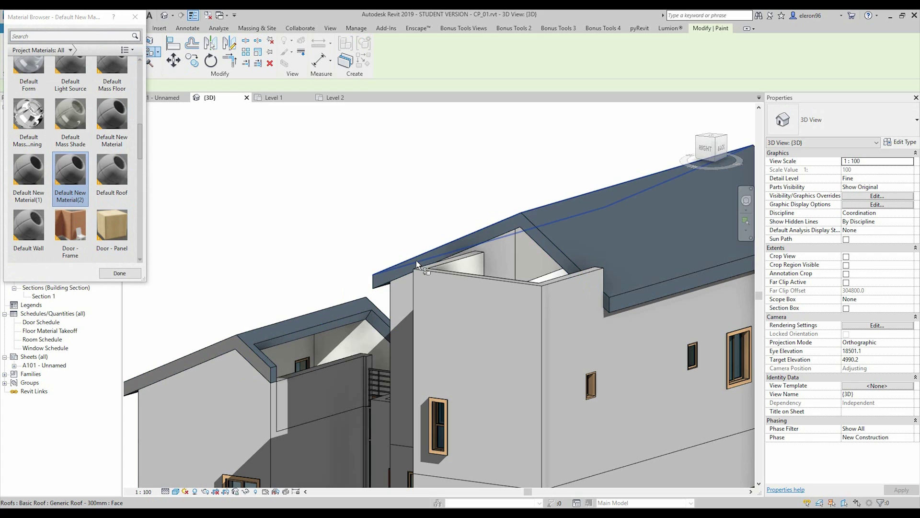
click(484, 239)
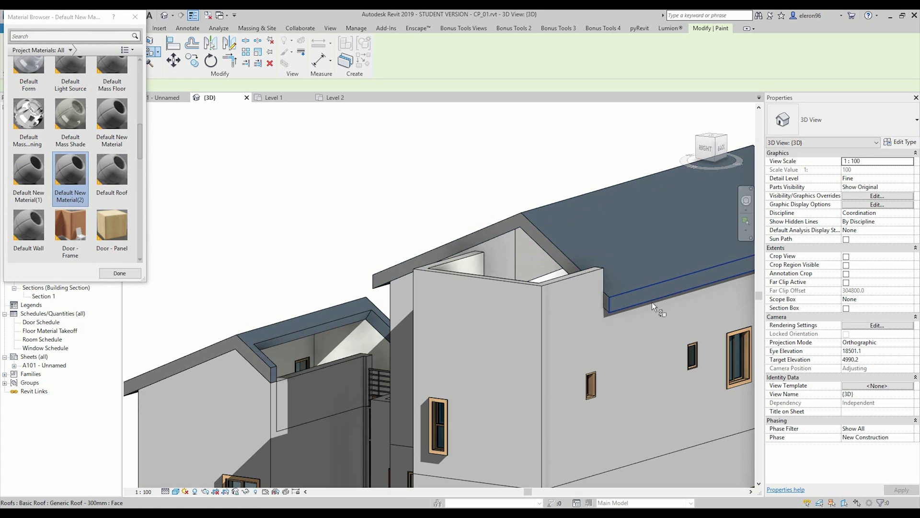
key(Escape)
- Paint the remaining eave and gable fascias around the house with Default New Material(2)
click(149, 52)
scroll(286, 265, down, 3)
mouse_move(286, 265)
shift+middle_down()
mouse_move(268, 305)
mouse_move(503, 237)
shift+middle_up()
shift+middle_drag(411, 329, 563, 280)
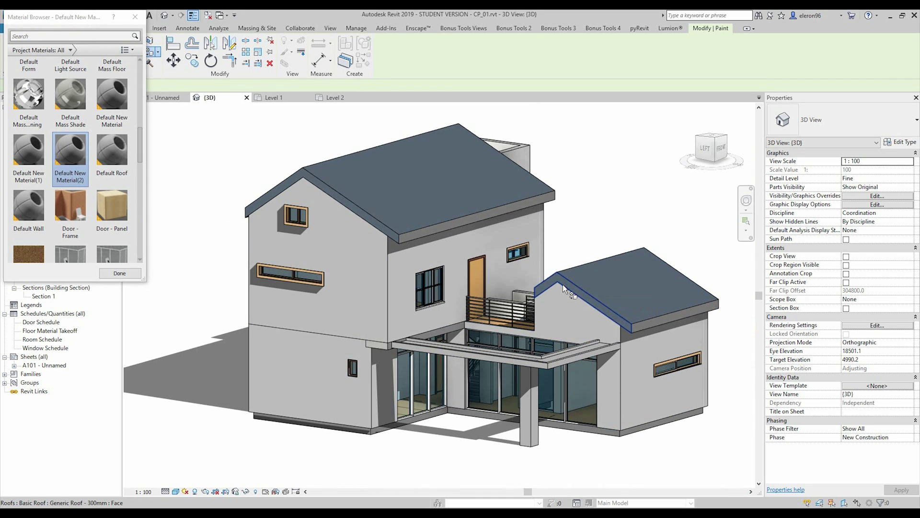
mouse_move(363, 216)
shift+middle_down()
mouse_move(461, 236)
mouse_move(583, 242)
shift+middle_up()
key(Escape)
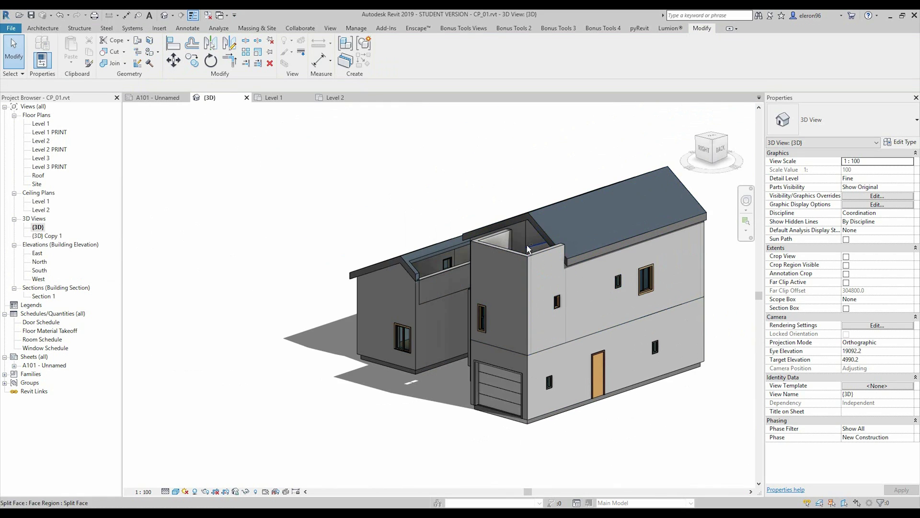
scroll(524, 260, up, 2)
scroll(338, 210, down, 3)
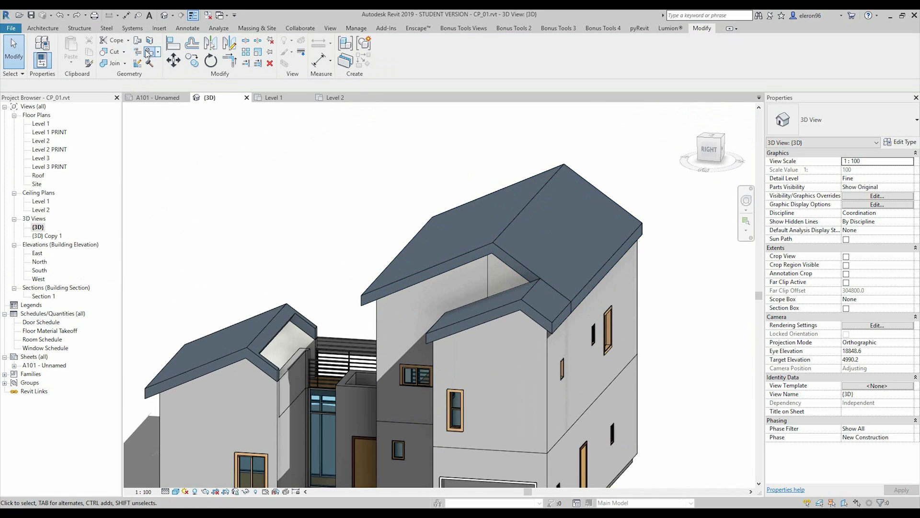
click(137, 52)
key(Escape)
click(138, 52)
key(Escape)
click(355, 28)
click(40, 50)
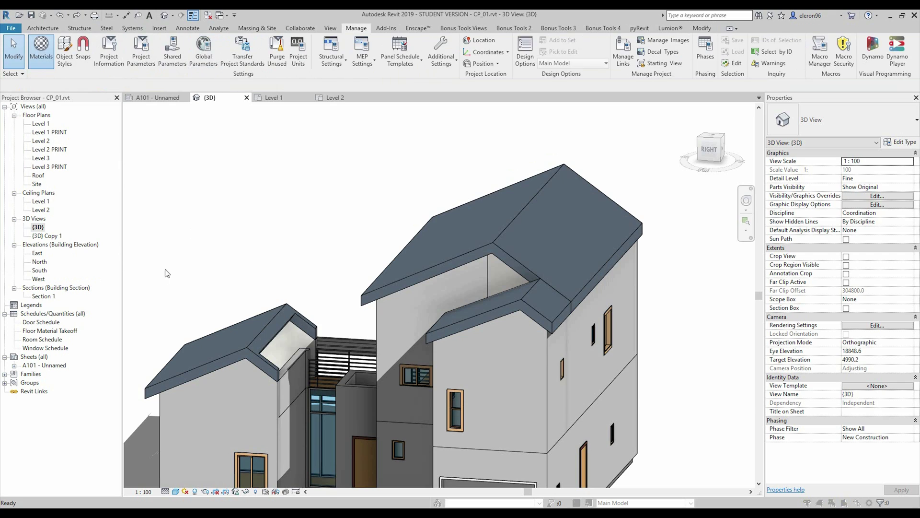
click(431, 371)
click(449, 382)
key(Escape)
- Paint the front eave and gable fascias of the upper and lower roofs with Default New Material(1)
key(p)
key(t)
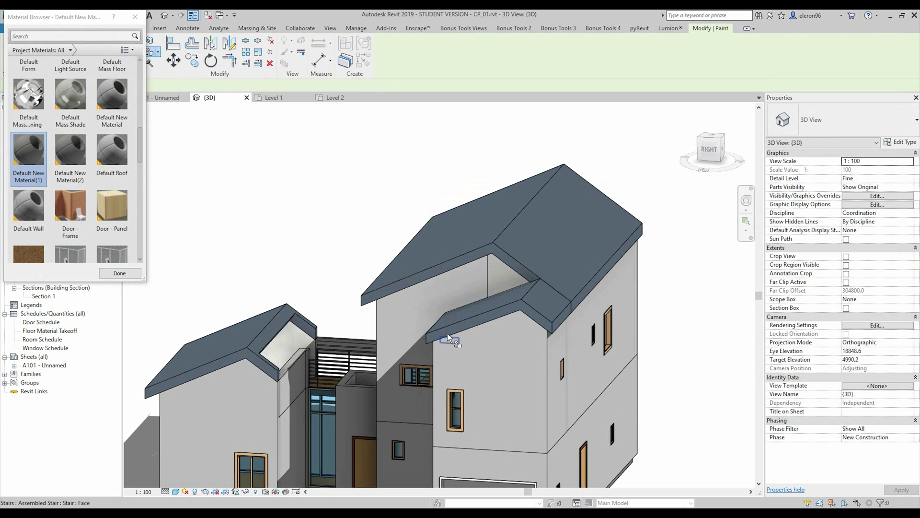
scroll(269, 392, up, 4)
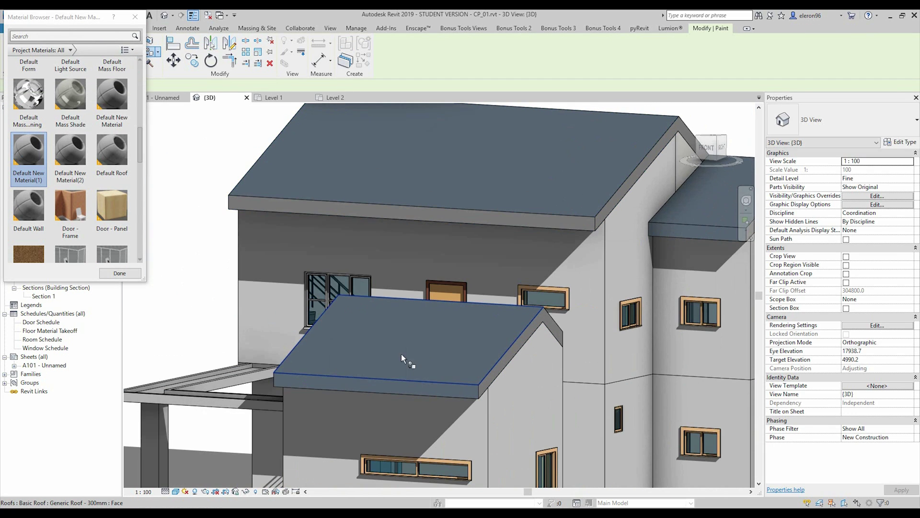
key(Escape)
key(p)
key(t)
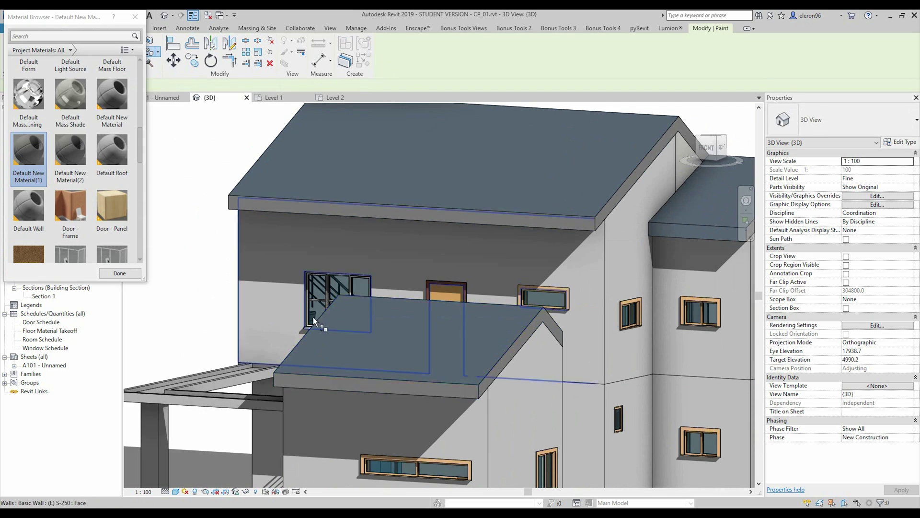
- Paint the remaining roof fascias on the other sides of the house, including the garage volume, with Default New Material(1)
shift+middle_drag(318, 329, 638, 285)
mouse_move(206, 191)
shift+middle_down()
mouse_move(357, 461)
mouse_move(426, 380)
mouse_move(538, 312)
shift+middle_up()
scroll(358, 376, down, 2)
middle_drag(357, 376, 427, 251)
key(Escape)
scroll(427, 251, down, 3)
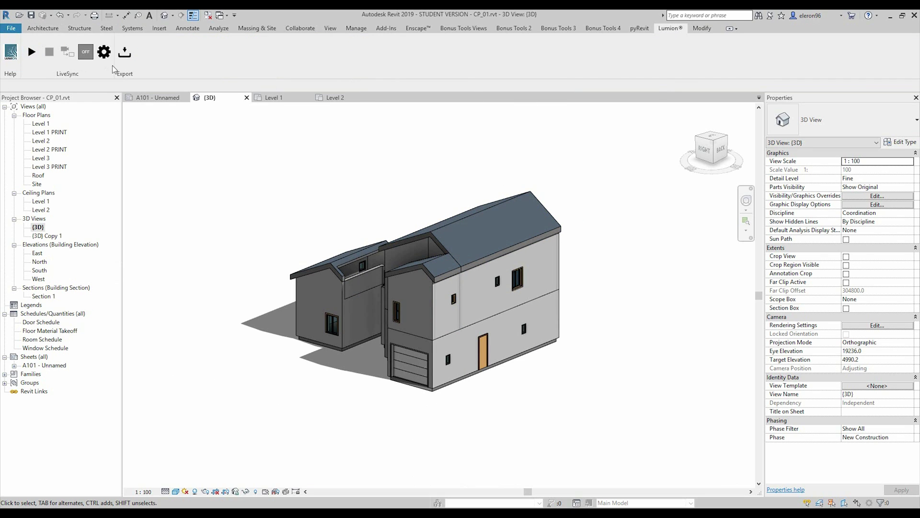
- Export the model to Lumion as a COLLADA file, overwriting CP_01.dae in the 5-Export folder
click(125, 53)
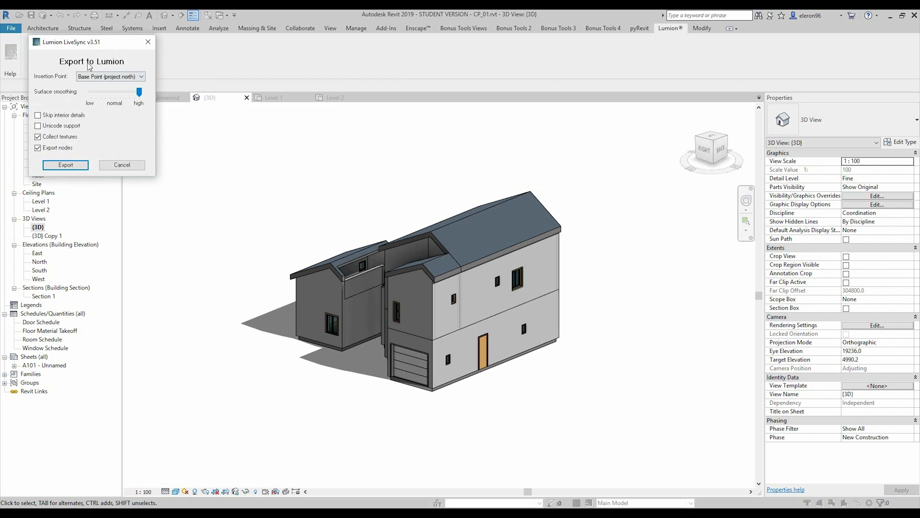
drag(102, 42, 300, 65)
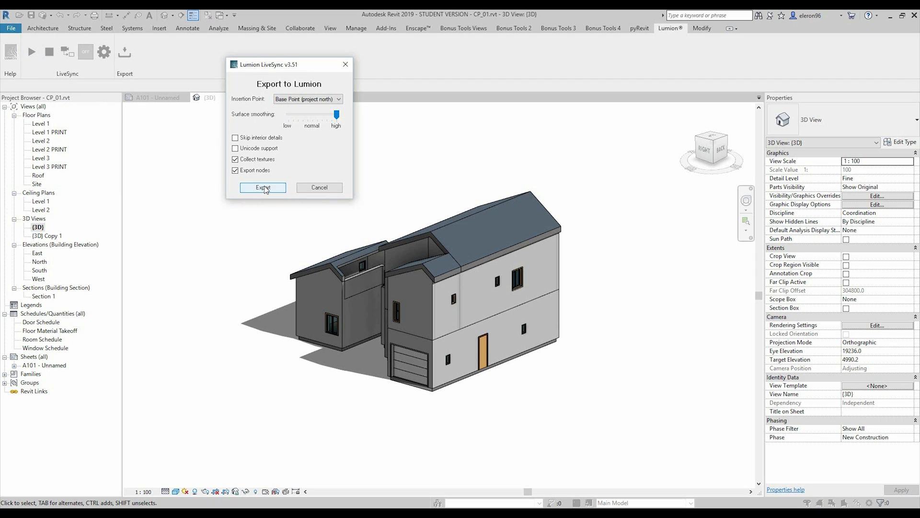
click(263, 188)
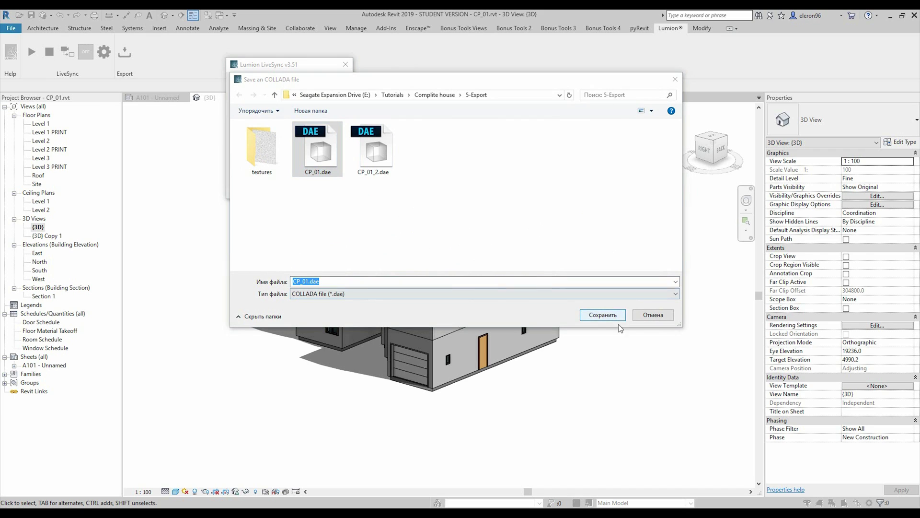
click(483, 266)
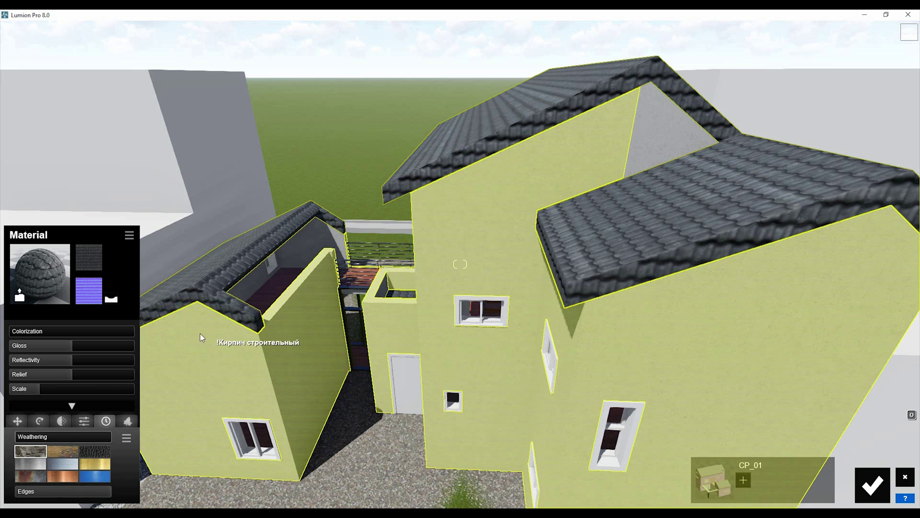
- Switch to Lumion, save the material edits and re-import the house model from the CP_01.dae file
scroll(462, 333, down, 3)
click(872, 484)
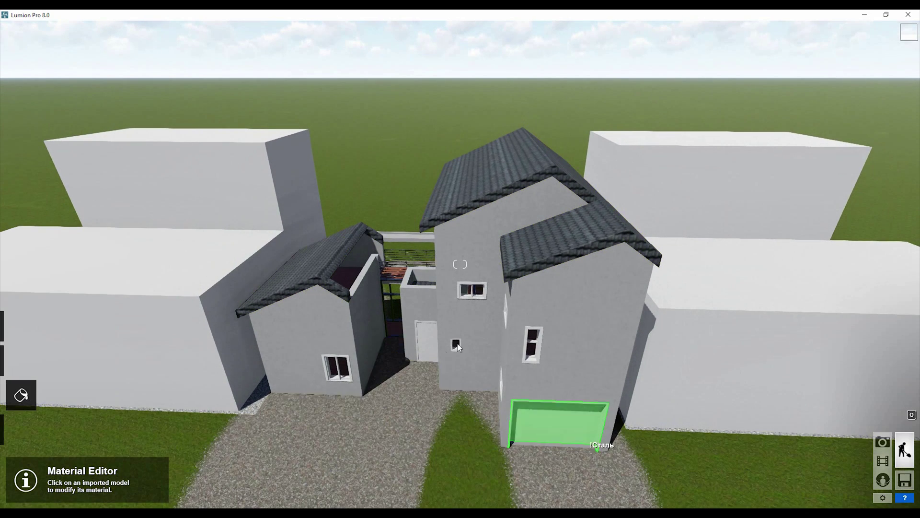
click(21, 428)
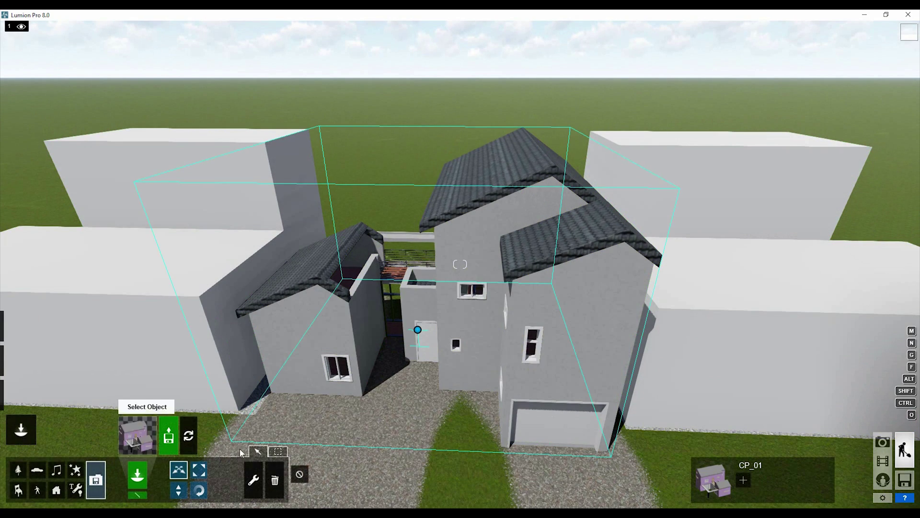
click(193, 439)
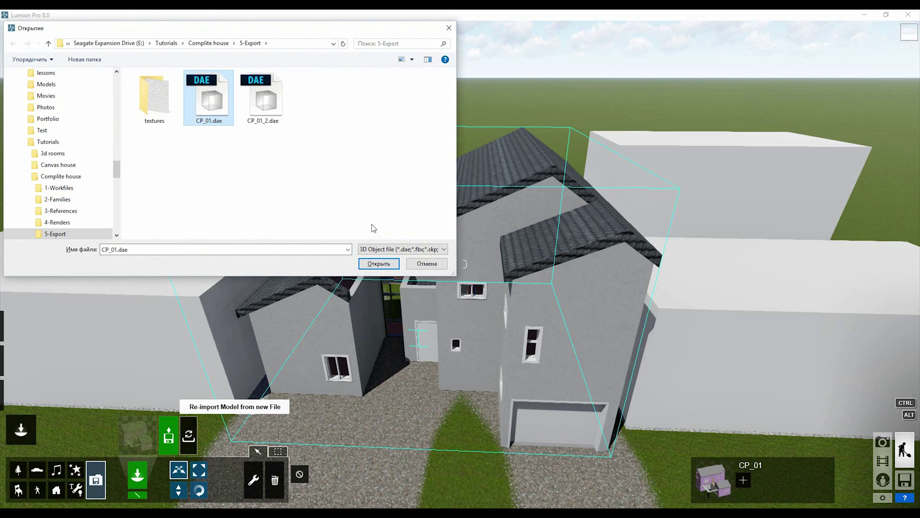
click(375, 263)
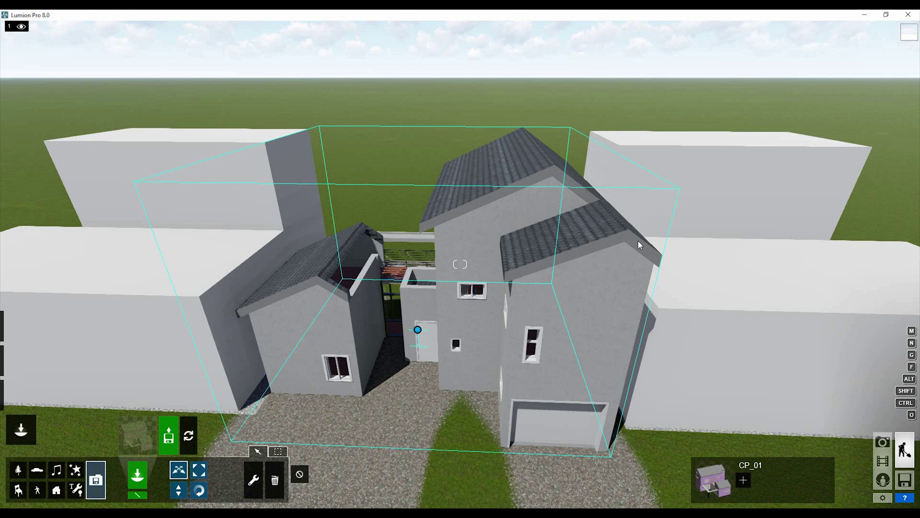
- Examine the roof fascias of the re-imported house from outside and move the camera into the building
right_drag(457, 290, 354, 230)
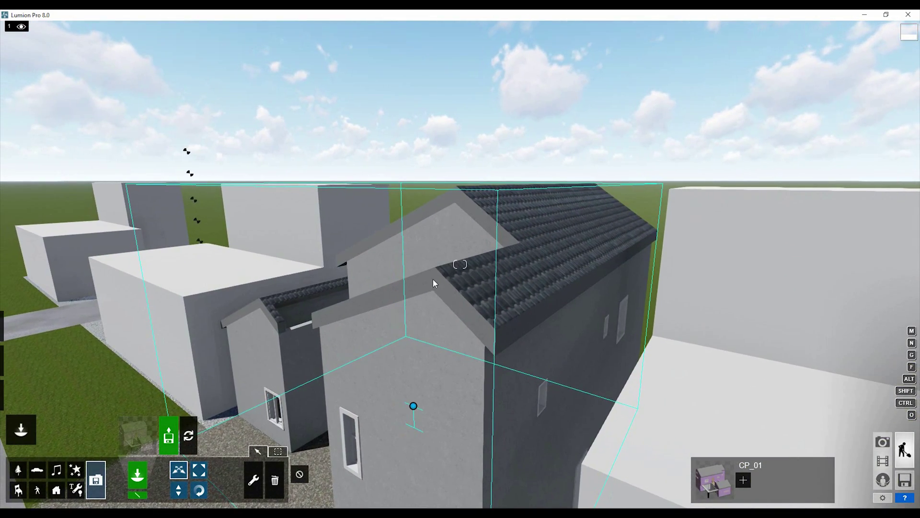
key(a)
right_drag(461, 264, 326, 242)
key(w)
key(a)
key(d)
key(s)
key(w)
right_drag(354, 203, 139, 202)
key(w)
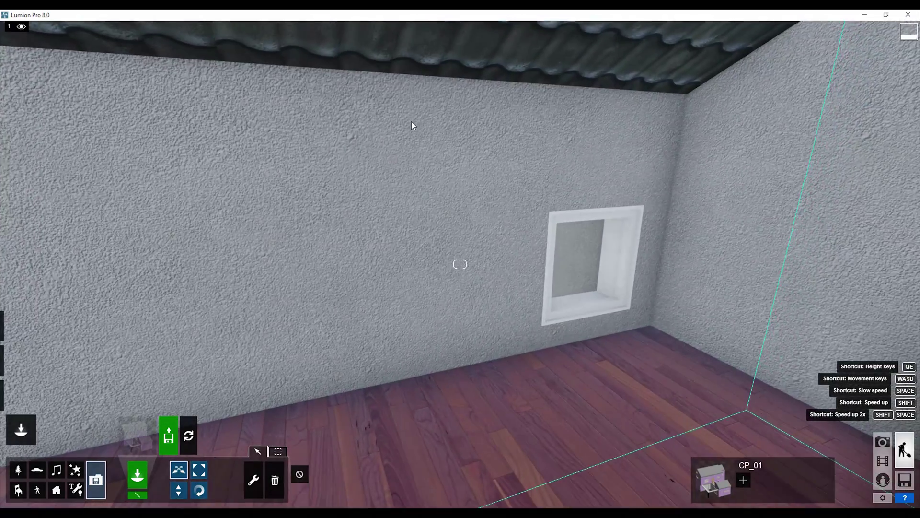
- Examine the interior rooms of the house, including the walls, wooden floor and staircase
key(s)
right_drag(501, 272, 740, 239)
key(w)
key(s)
right_drag(459, 264, 507, 265)
key(w)
key(s)
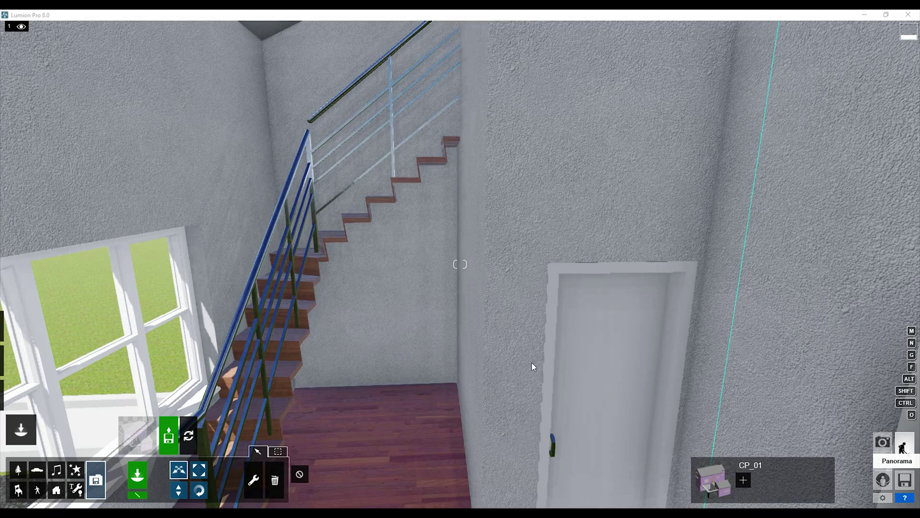
- Place the white wall-and-base cabinet set from the Indoor Library's storage furniture on the ground-floor room's floor
right_drag(531, 363, 71, 483)
key(w)
key(w)
key(w)
click(123, 424)
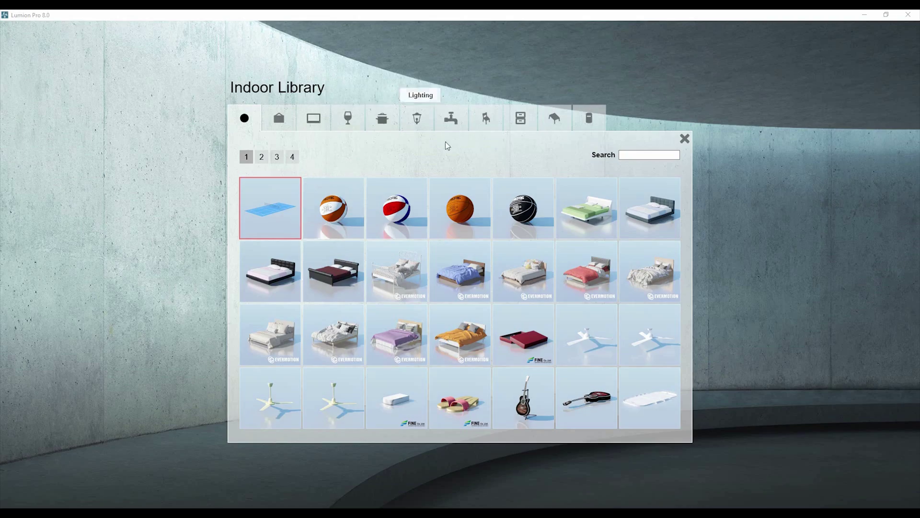
click(520, 117)
click(277, 156)
click(649, 334)
click(522, 276)
- Rotate and reposition the white cabinet set so it runs along the wall with the small window
click(199, 490)
drag(521, 274, 438, 387)
drag(521, 274, 540, 242)
click(179, 469)
click(198, 470)
key(s)
right_drag(541, 242, 518, 328)
- Place two wooden chairs with metal legs from the Indoor Library near the cabinets and rotate them to face each other
click(137, 434)
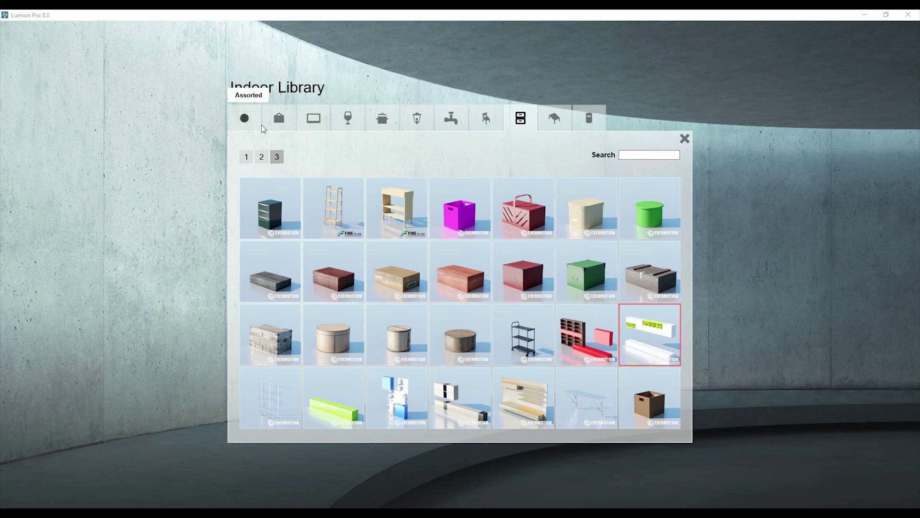
click(486, 118)
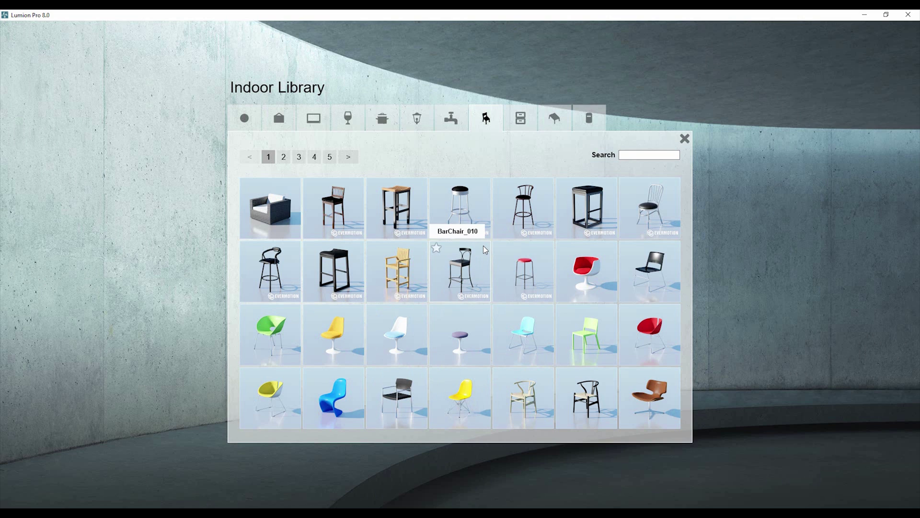
click(284, 158)
click(416, 200)
click(295, 388)
click(458, 328)
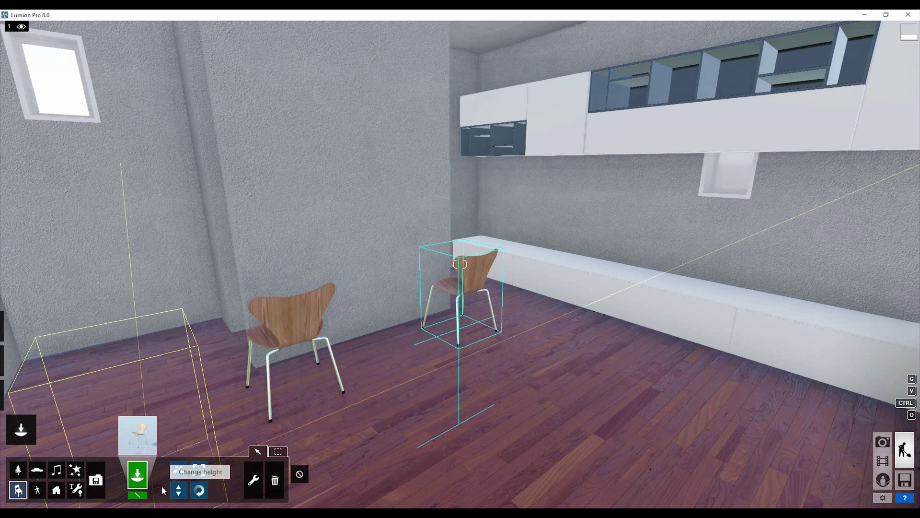
click(199, 490)
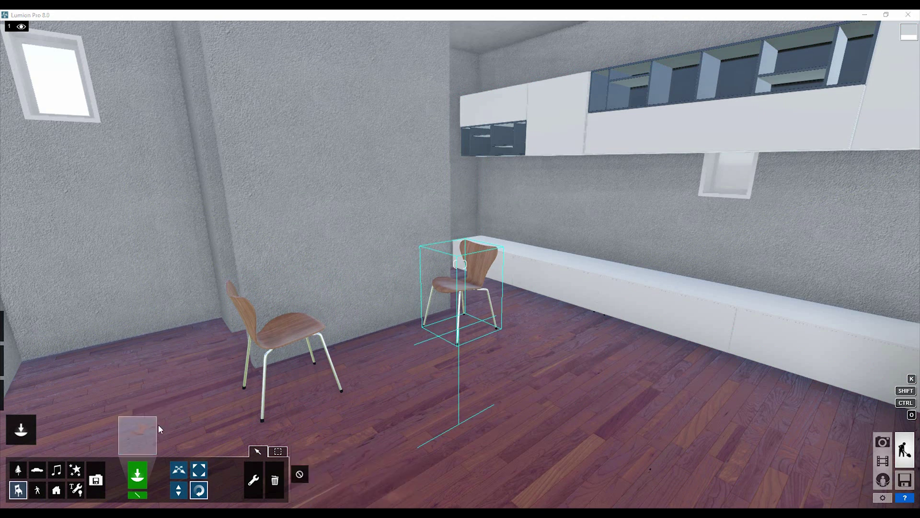
- Place the square DiningTable_001 between the two chairs and adjust the chair position at the table
click(154, 430)
click(554, 118)
click(261, 157)
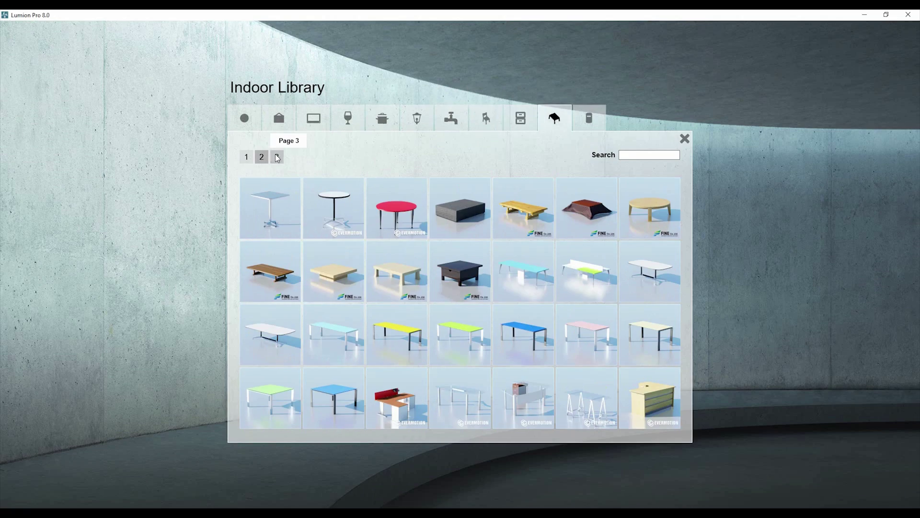
click(277, 157)
click(247, 157)
click(587, 335)
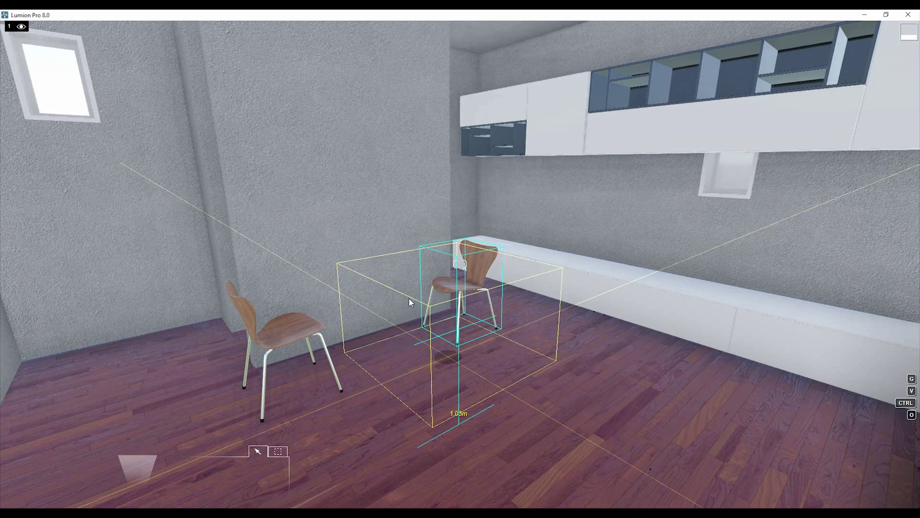
click(395, 351)
right_drag(524, 361, 406, 369)
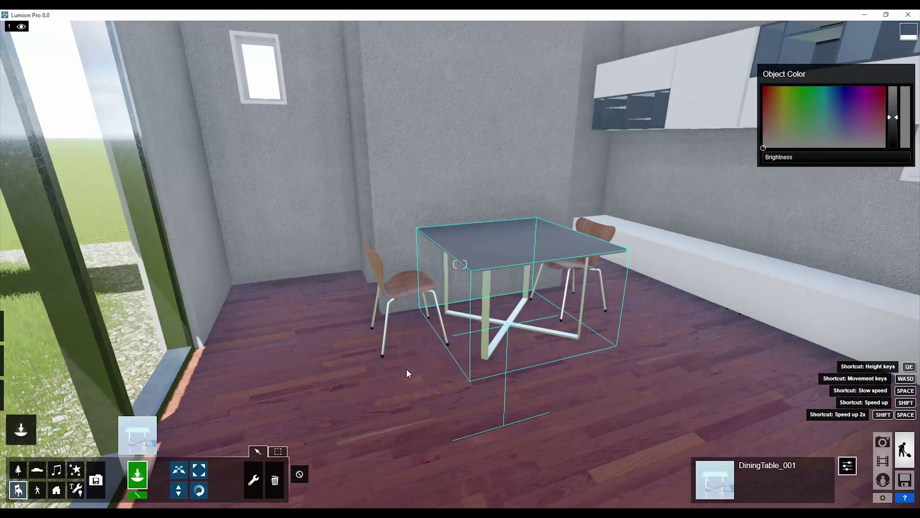
key(m)
click(395, 329)
- Place a washing machine from the Indoor Library in the corner beside the glazed wall and rotate its door toward the room
click(138, 435)
click(244, 118)
click(293, 158)
click(382, 118)
click(277, 158)
click(417, 118)
click(517, 118)
click(277, 157)
click(391, 120)
click(278, 158)
click(314, 117)
click(262, 156)
click(270, 271)
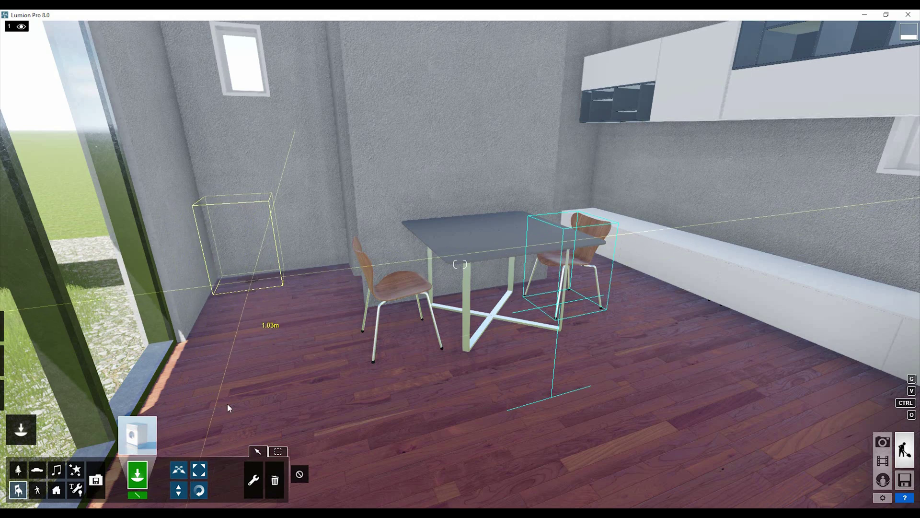
click(198, 490)
- Place OfficeCabinet_005 from the Indoor Library against the wall beside the washing machine
click(149, 435)
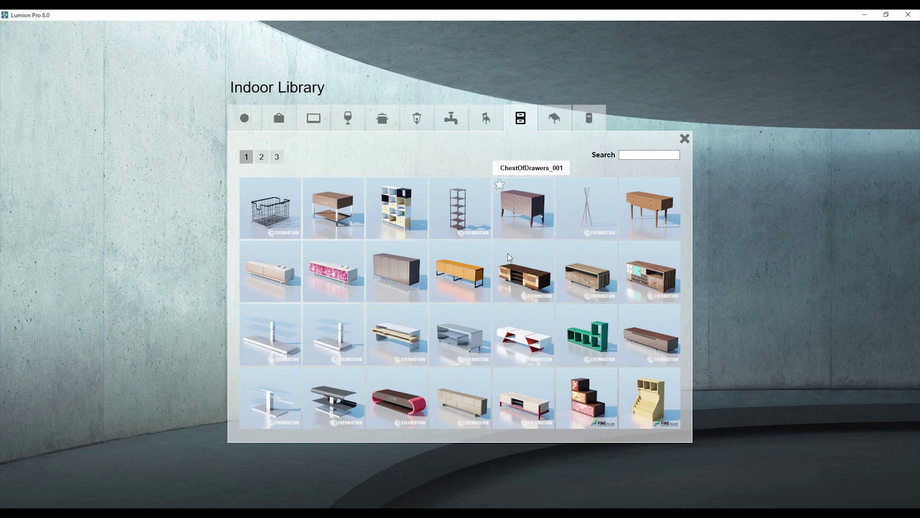
click(262, 158)
click(526, 211)
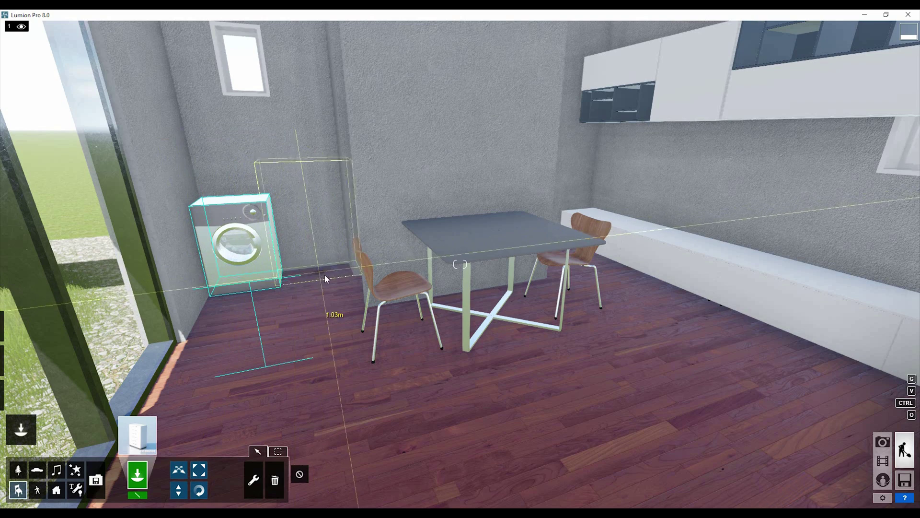
click(319, 276)
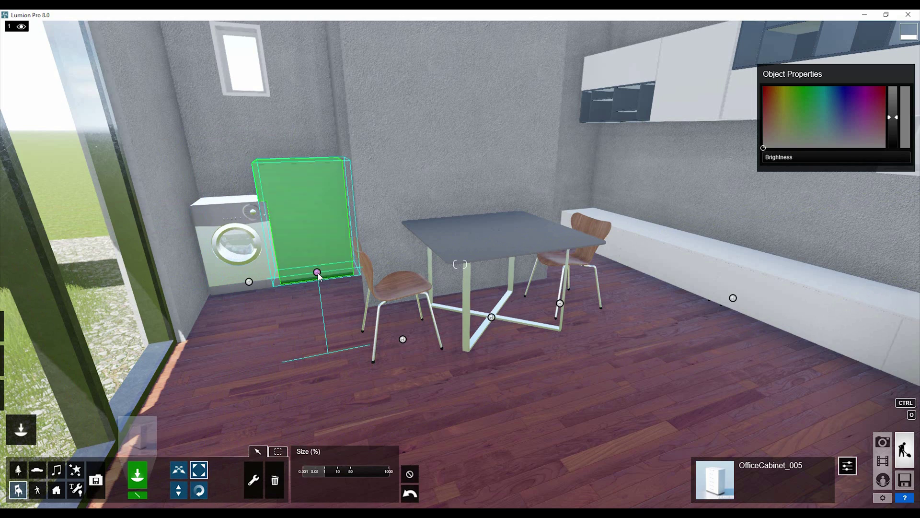
- Rotate the office cabinet so its drawers face the room, and switch to Photo mode
click(197, 491)
drag(317, 272, 327, 327)
right_drag(327, 327, 851, 442)
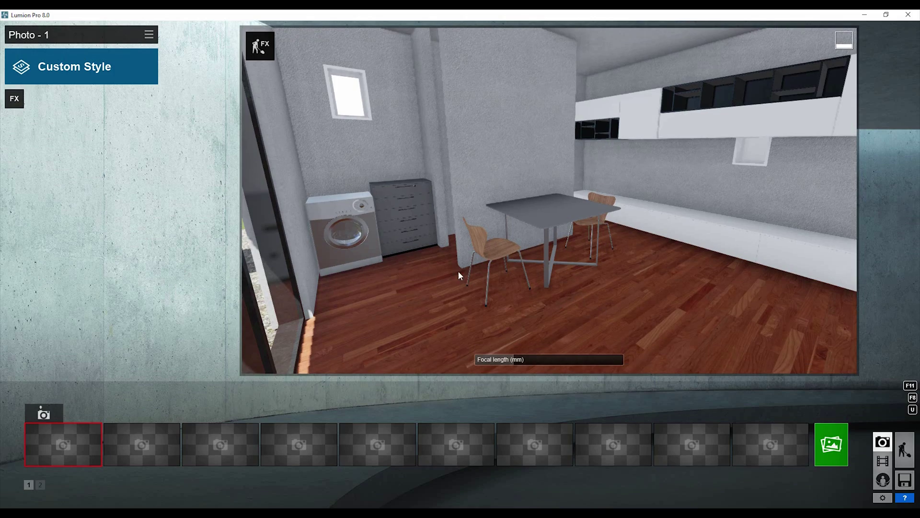
- Frame the dining table, washing machine, office cabinet and wall cabinets in the photo camera
right_drag(458, 271, 455, 213)
key(s)
mouse_move(549, 201)
right_down()
mouse_move(549, 264)
mouse_move(578, 264)
mouse_move(574, 205)
mouse_move(550, 198)
mouse_move(548, 185)
mouse_move(549, 207)
right_up()
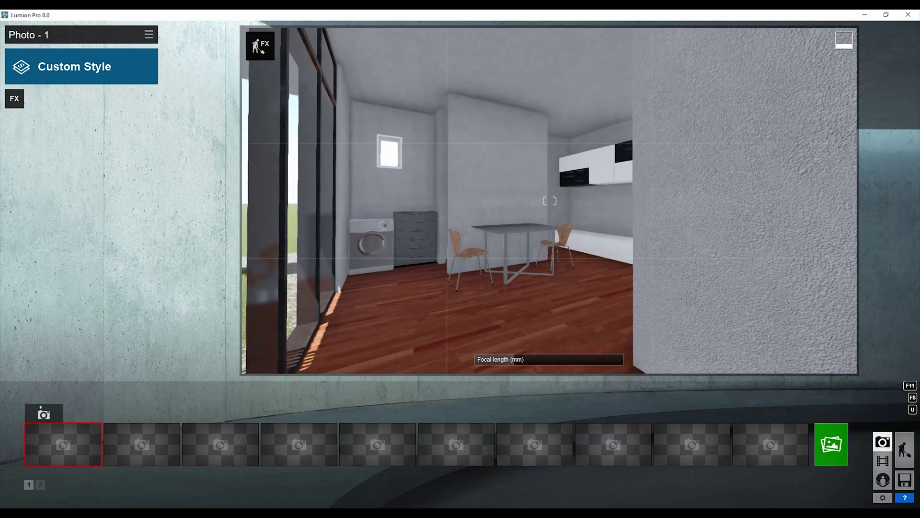
key(w)
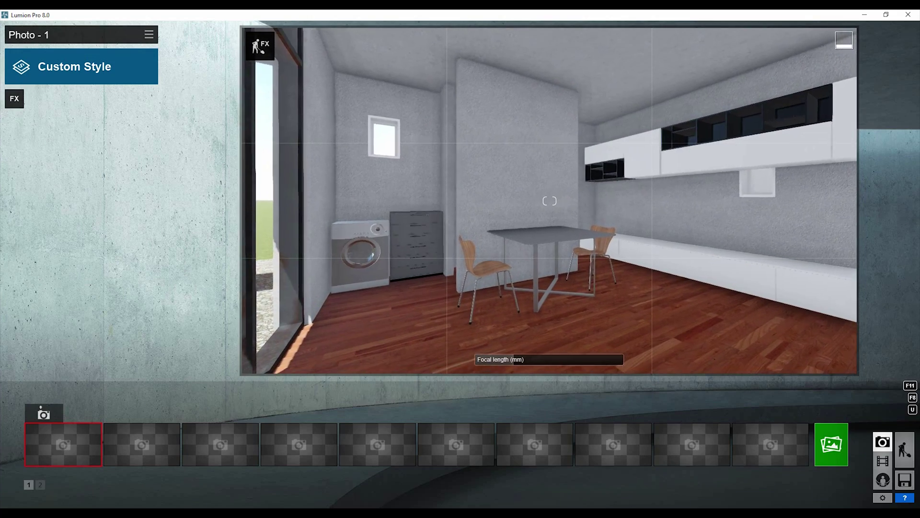
key(d)
key(s)
- Refine the photo camera with a focal length of 22.6 mm and store the view in the first photo slot
drag(518, 360, 533, 357)
right_drag(520, 269, 484, 269)
key(s)
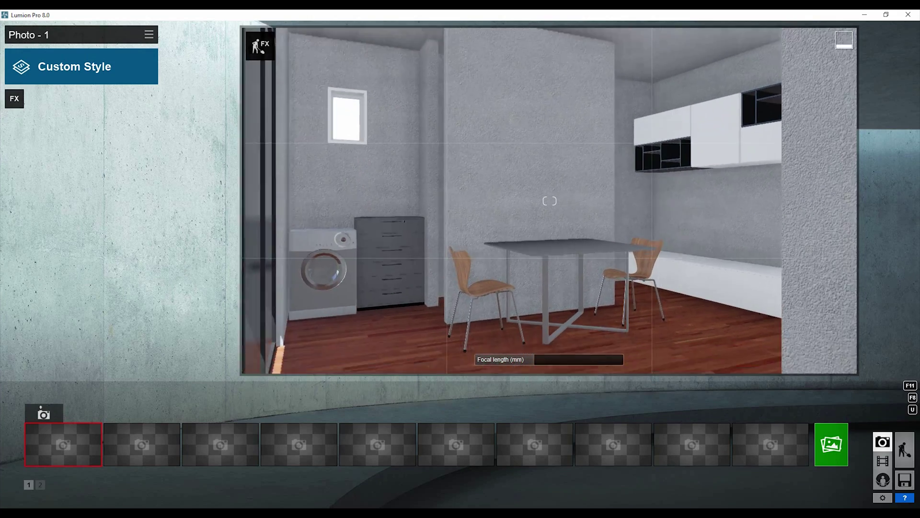
key(s)
key(w)
key(s)
key(w)
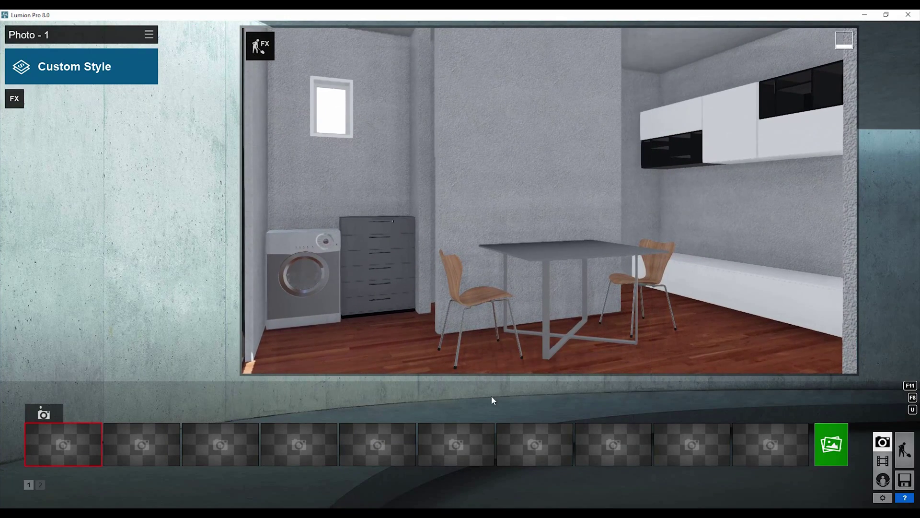
drag(530, 357, 527, 357)
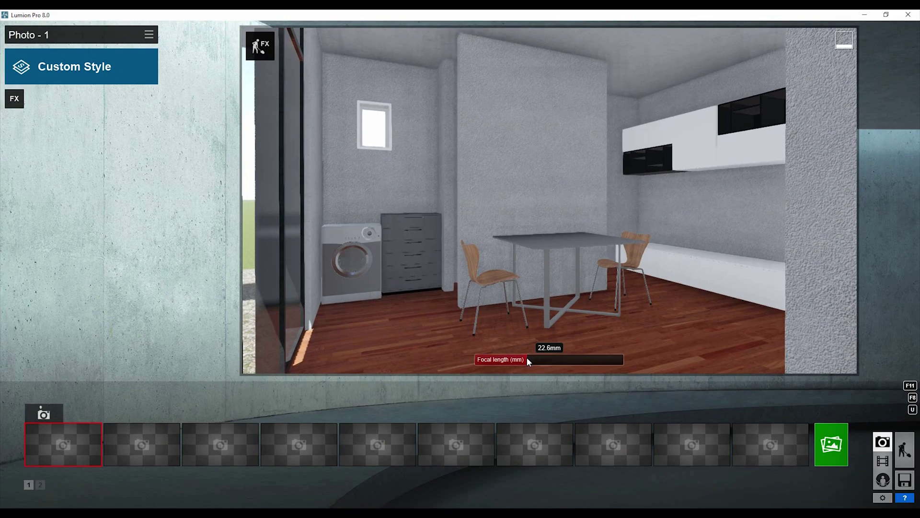
click(56, 413)
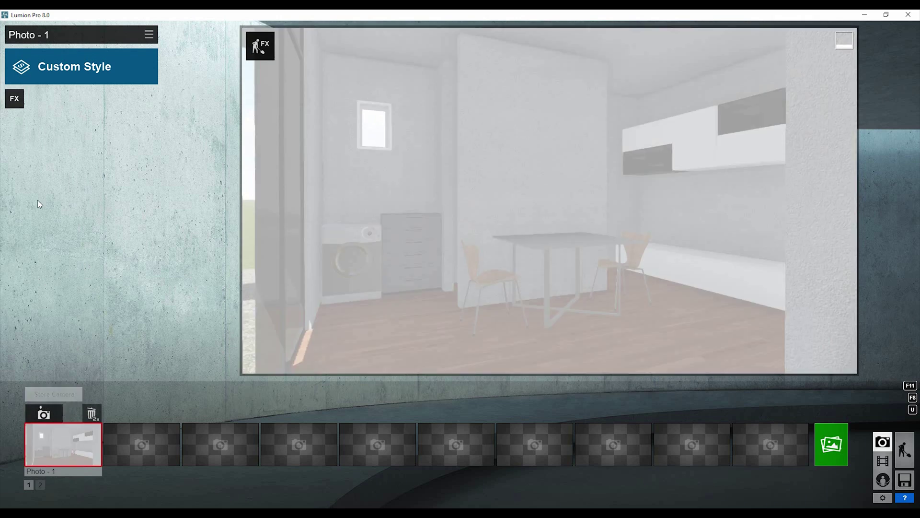
- Browse the photo effect categories and add the 2-Point Perspective effect to the first photo
click(14, 99)
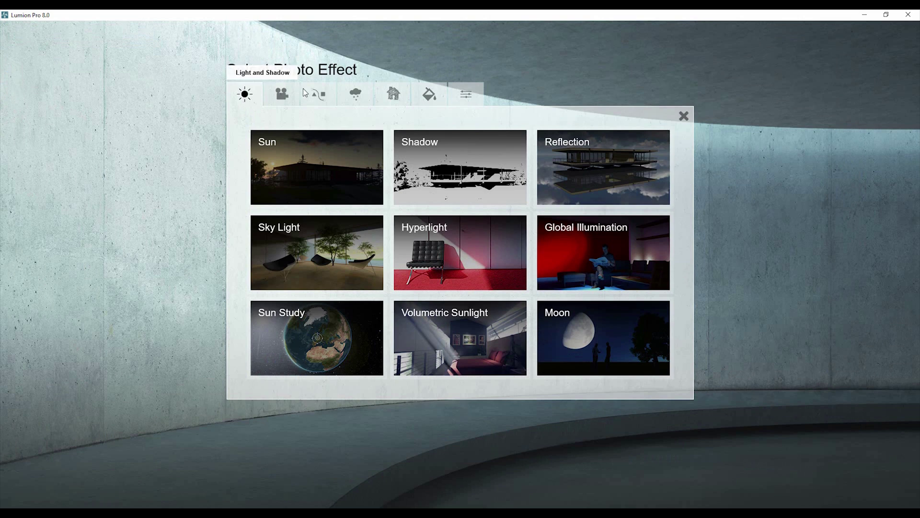
click(318, 95)
click(354, 94)
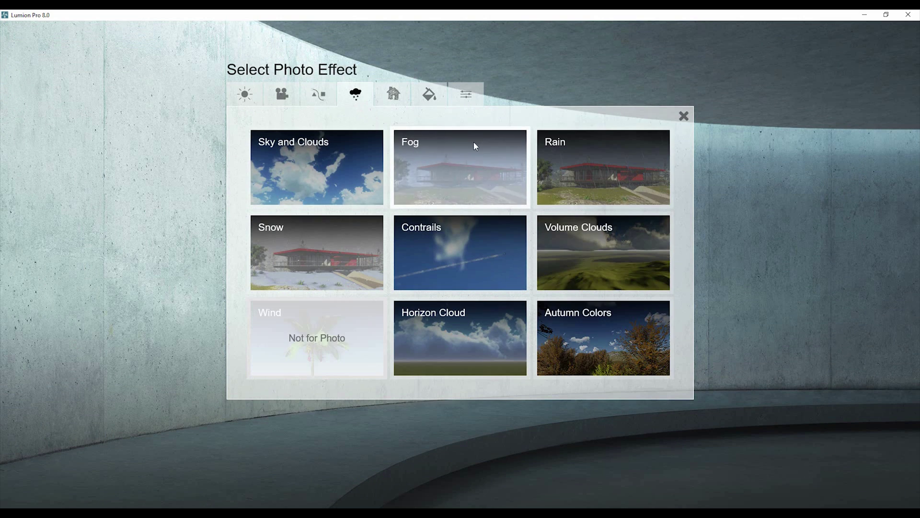
click(394, 94)
click(282, 94)
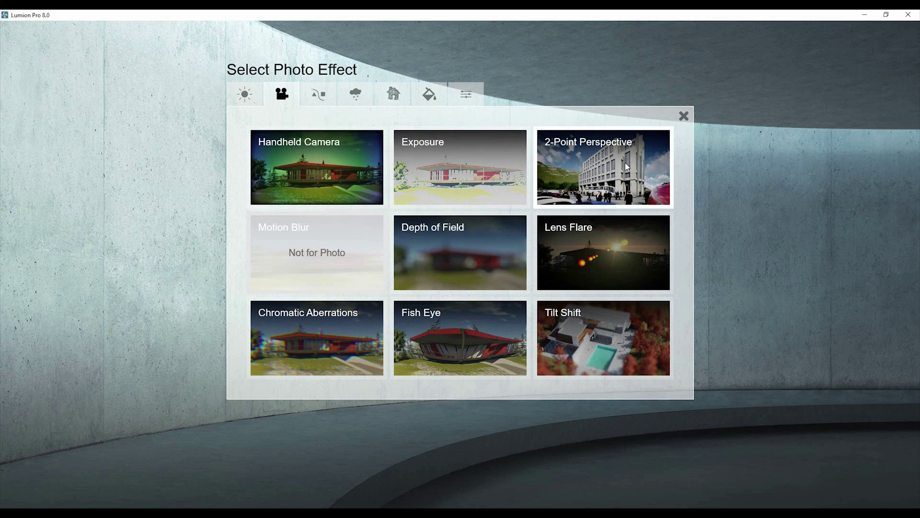
click(603, 168)
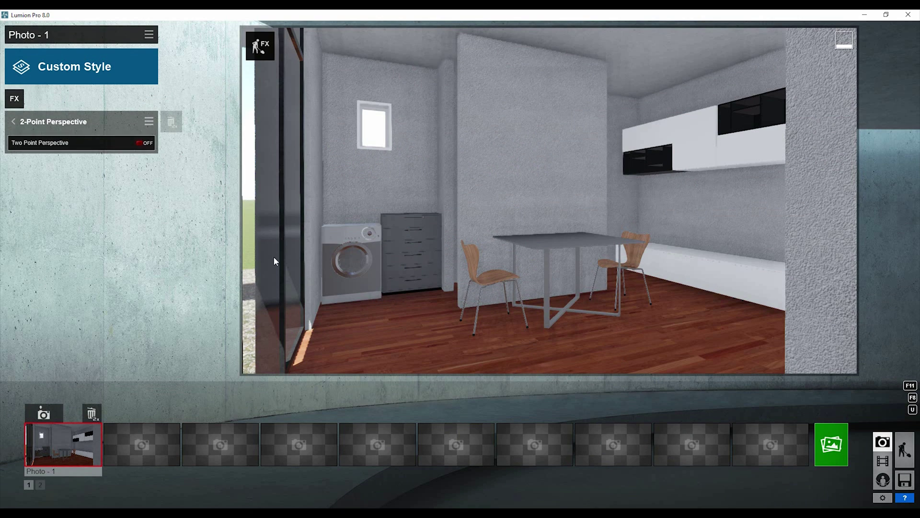
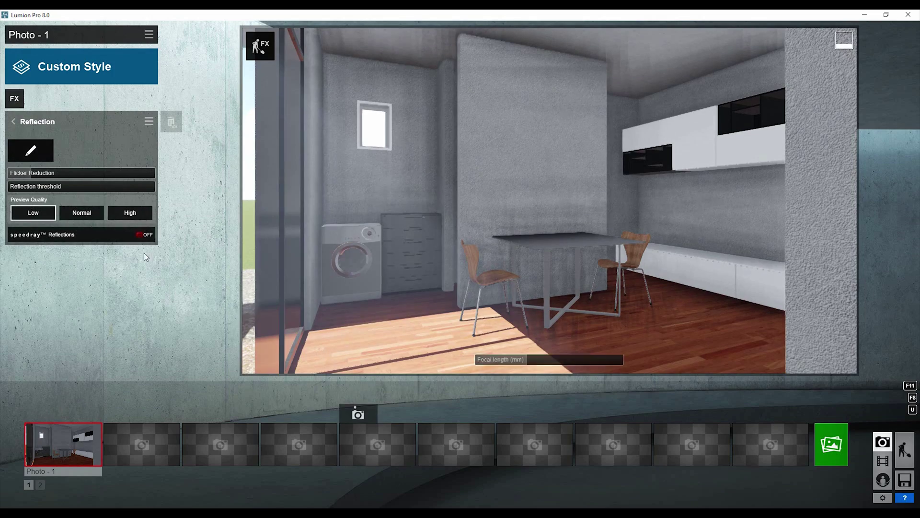
- Set the Reflection effect's preview quality to High and turn on Speedray Reflections
click(91, 213)
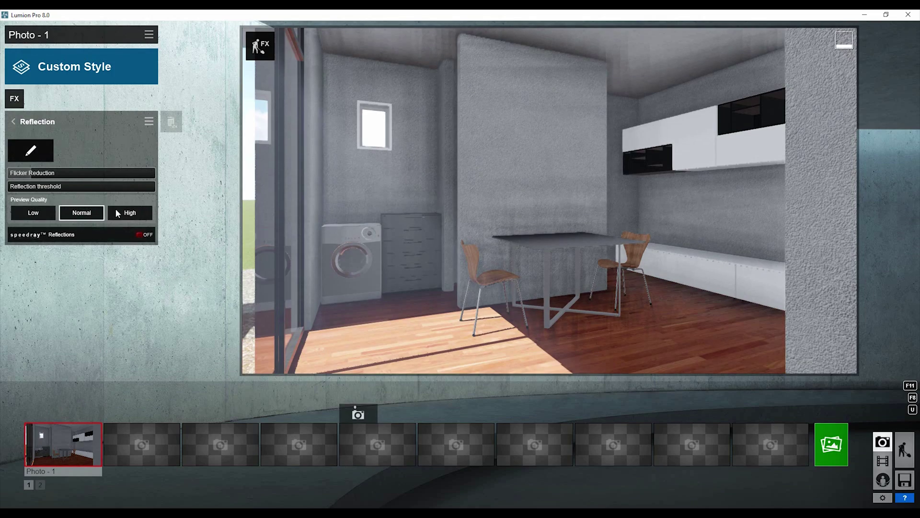
click(147, 235)
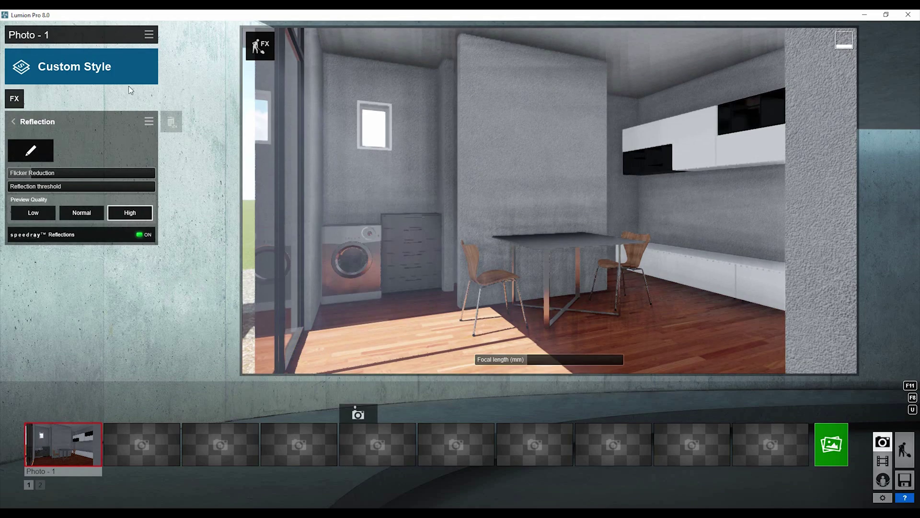
- Add the Sky Light effect with planar and projected reflections turned on and High render quality
click(15, 99)
click(318, 94)
click(430, 94)
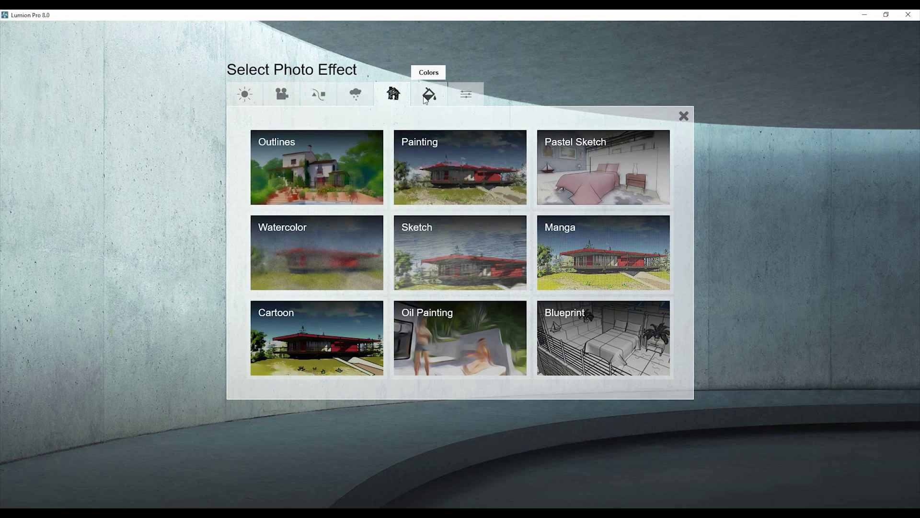
click(466, 94)
click(243, 105)
click(343, 234)
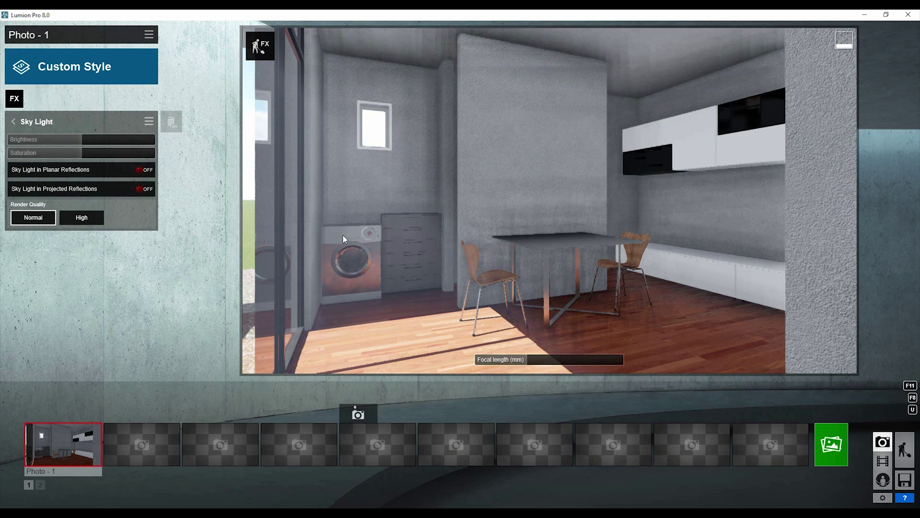
click(142, 173)
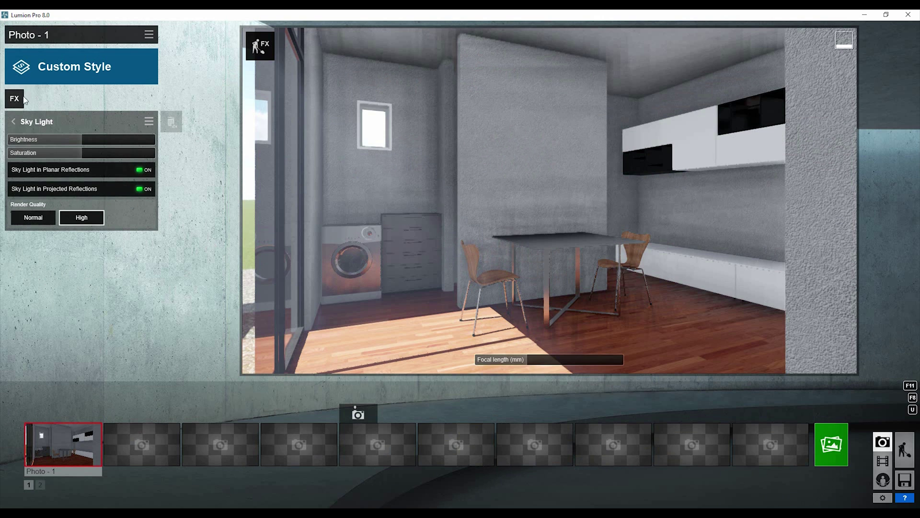
- Copy the photo's effects and record a camera clip of the same view in the first Movie mode slot
click(152, 38)
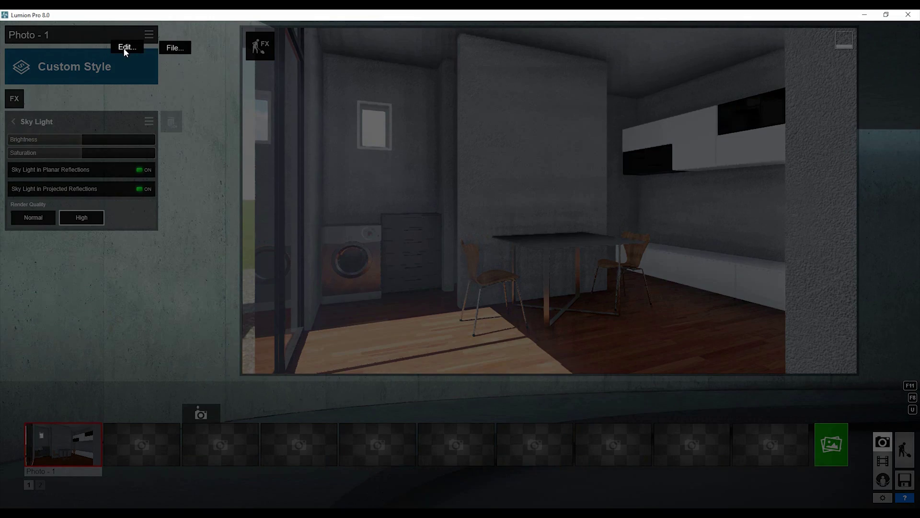
click(88, 47)
click(882, 461)
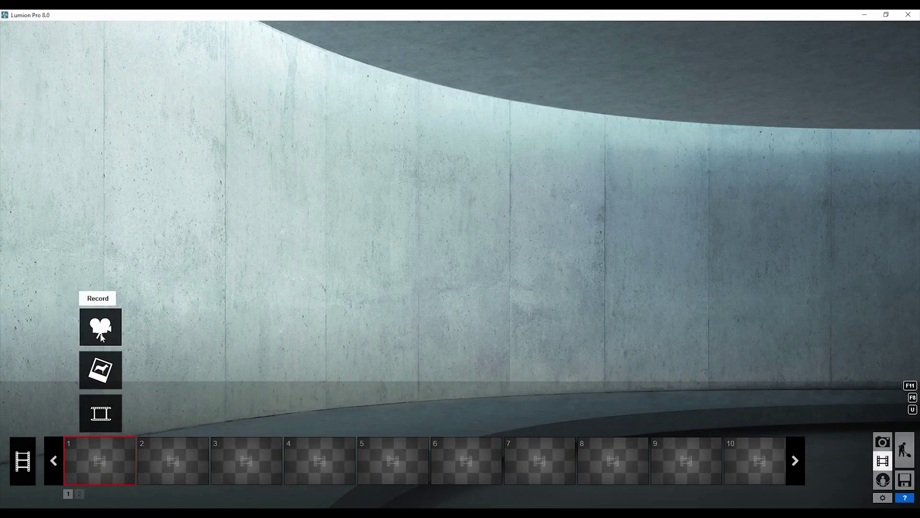
click(100, 331)
click(451, 428)
click(875, 485)
- Paste the copied photo effects into the new flythrough clip
click(149, 35)
click(144, 39)
click(180, 58)
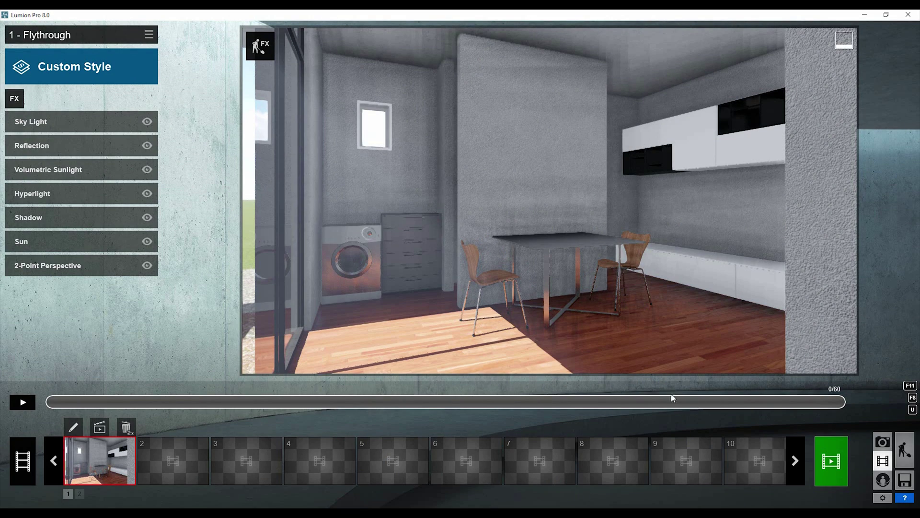
- Add the Near Clip Plane effect to the clip and raise its value until the foreground wall is cut away
click(15, 100)
click(318, 93)
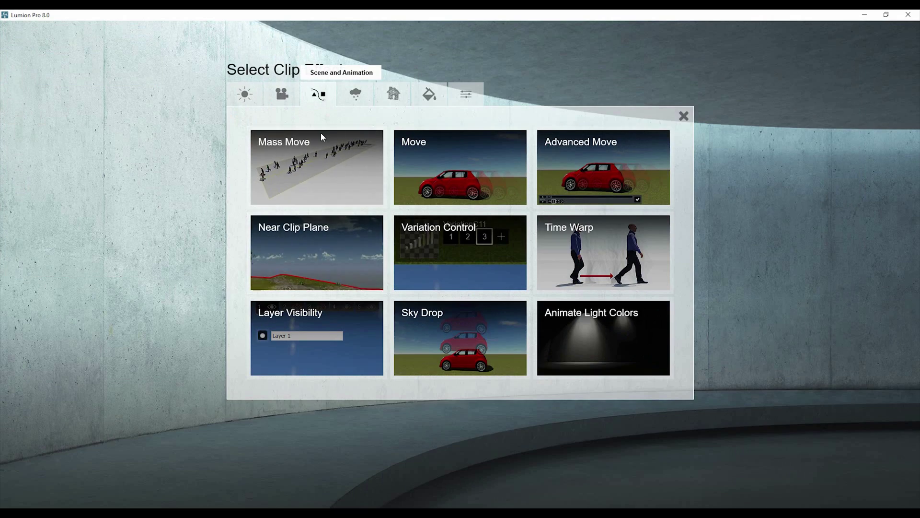
click(314, 251)
mouse_move(96, 139)
mouse_down()
mouse_move(131, 139)
mouse_move(90, 130)
mouse_move(105, 129)
mouse_up()
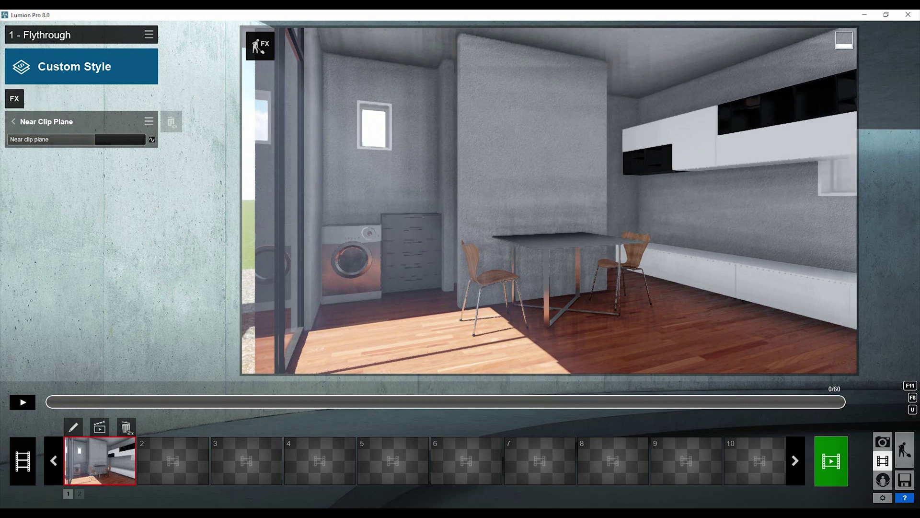
- Edit the flythrough clip's camera to adjust the focal length and framing of the room, and save the edited clip
click(100, 425)
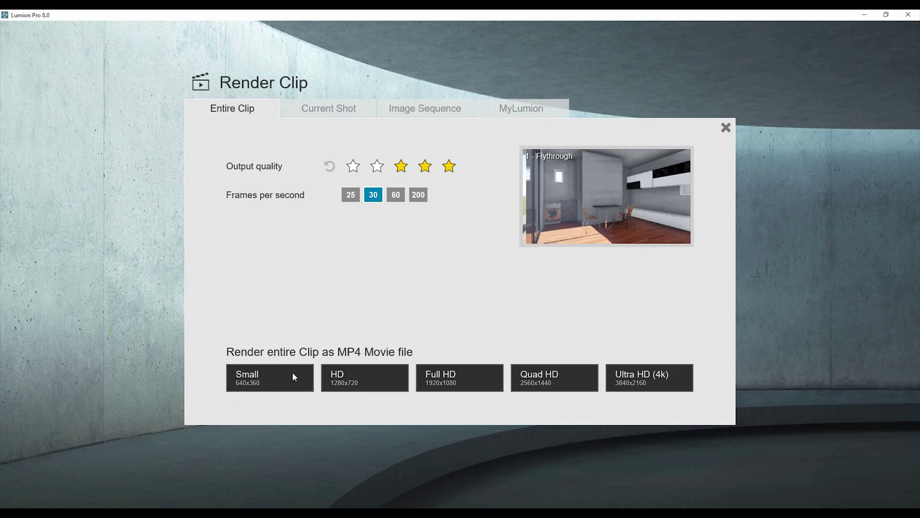
click(726, 128)
click(77, 426)
scroll(469, 301, up, 2)
scroll(472, 294, down, 2)
scroll(473, 293, up, 2)
drag(437, 392, 437, 392)
drag(357, 381, 147, 381)
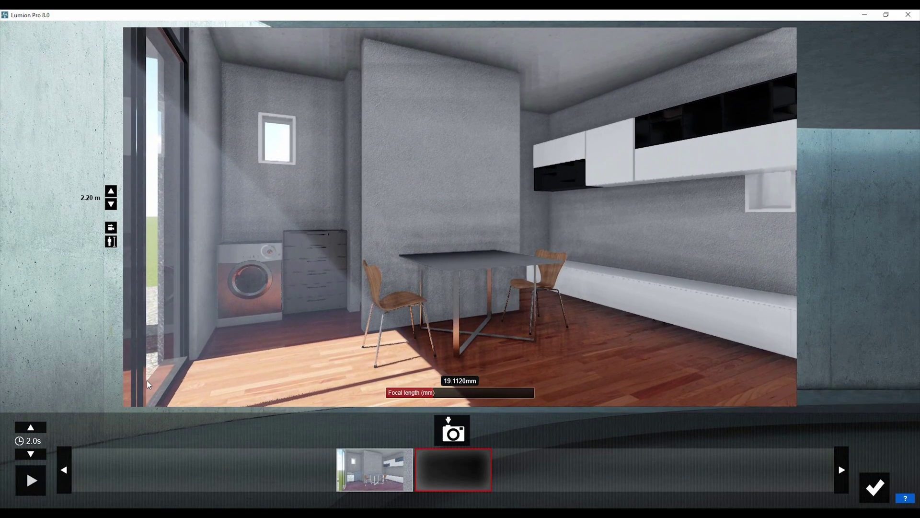
click(380, 472)
drag(430, 396, 524, 389)
click(874, 487)
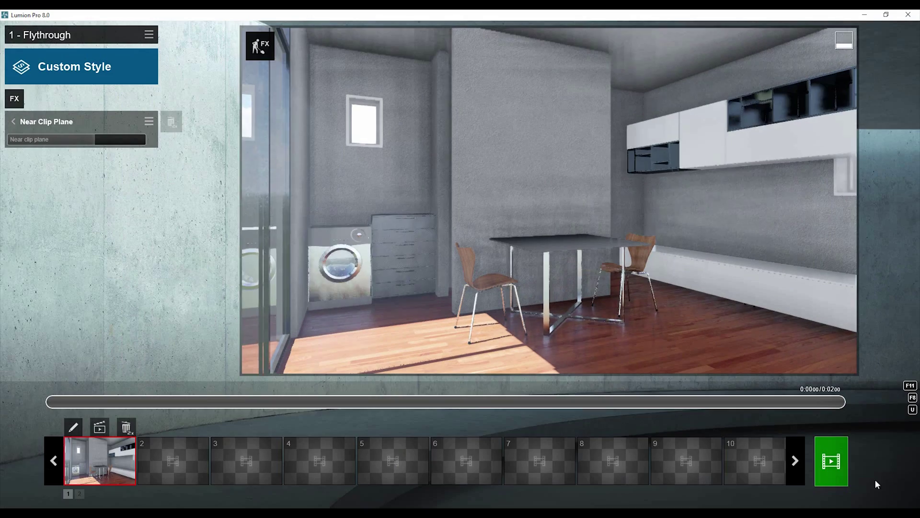
- Render the clip's current shot as Test 1.jpg at Print 3840x2160 with depth, lighting, sky alpha and material ID maps
click(100, 427)
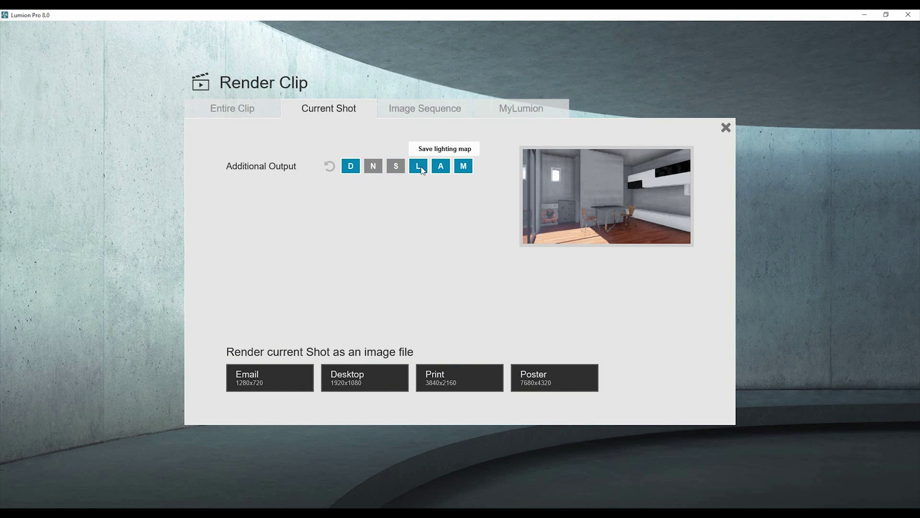
click(474, 389)
click(214, 43)
double_click(200, 97)
click(376, 264)
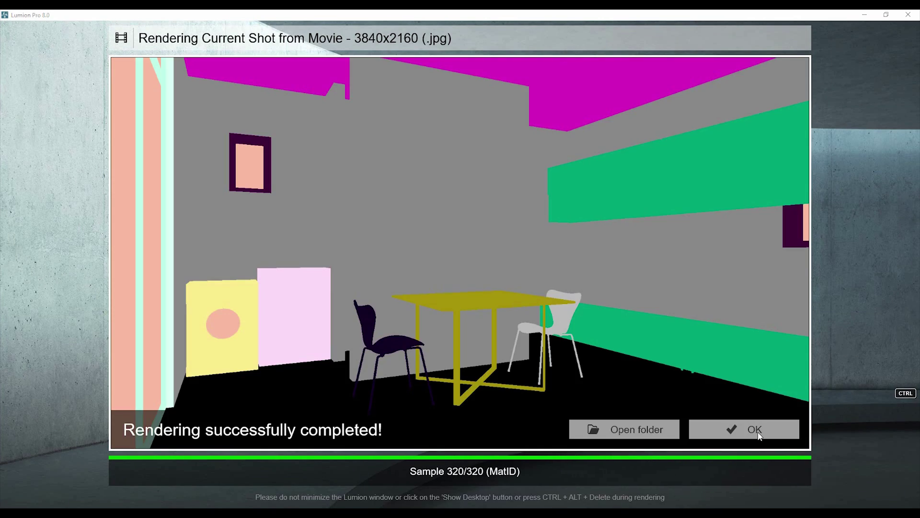
click(757, 431)
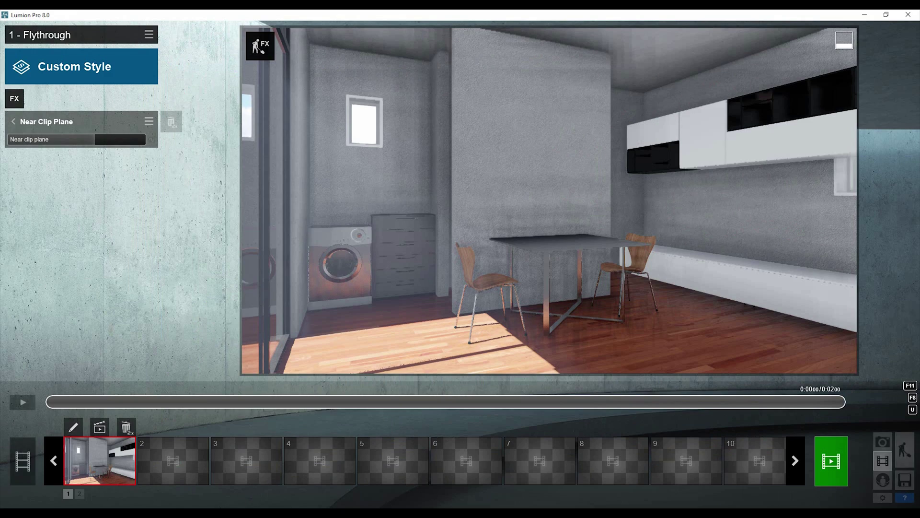
- Open the rendered Test 1.jpg from the 4-Renders folder of the Complite house project in File Explorer
key(super+e)
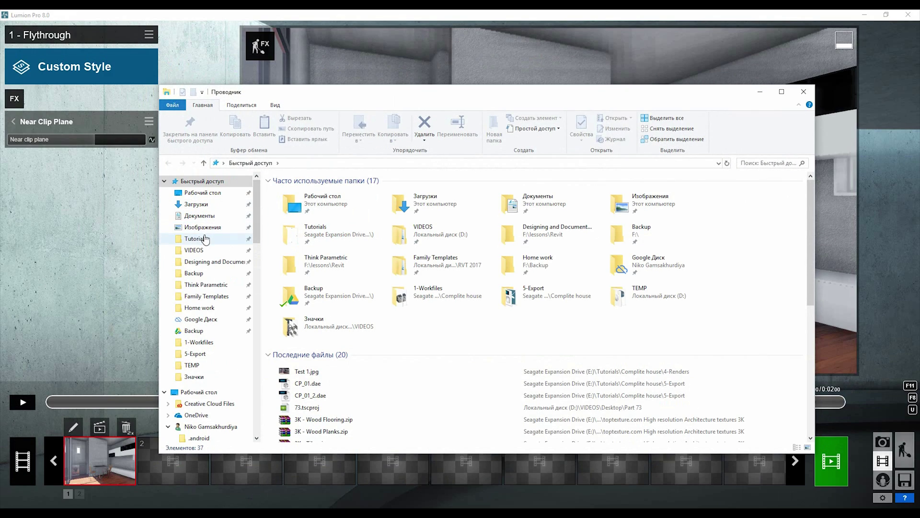
click(205, 237)
double_click(307, 212)
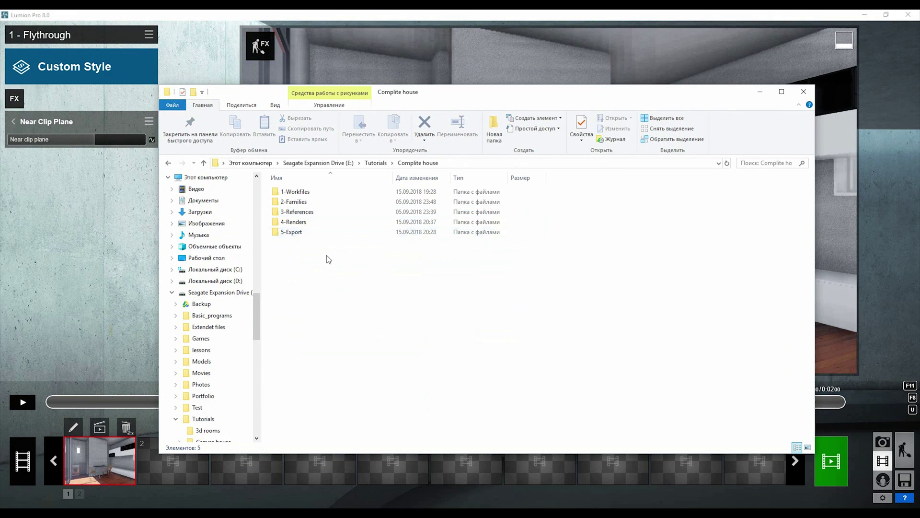
double_click(302, 221)
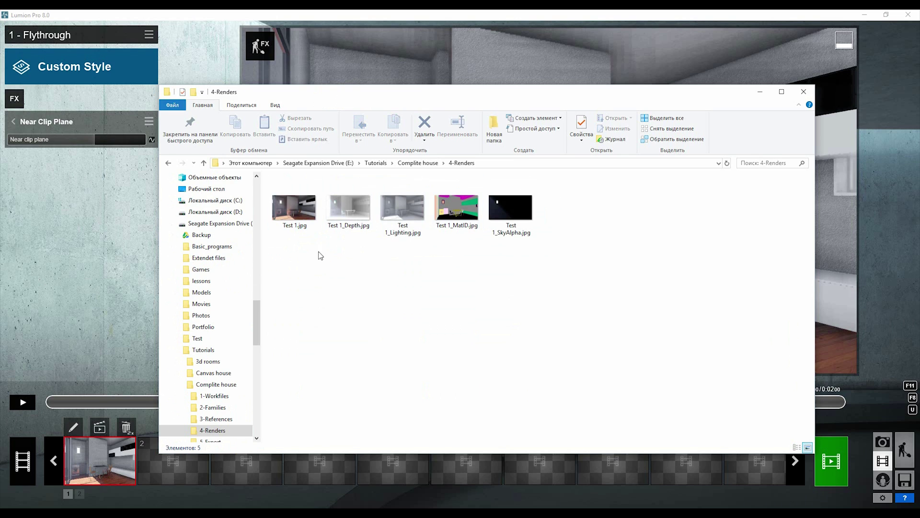
double_click(302, 213)
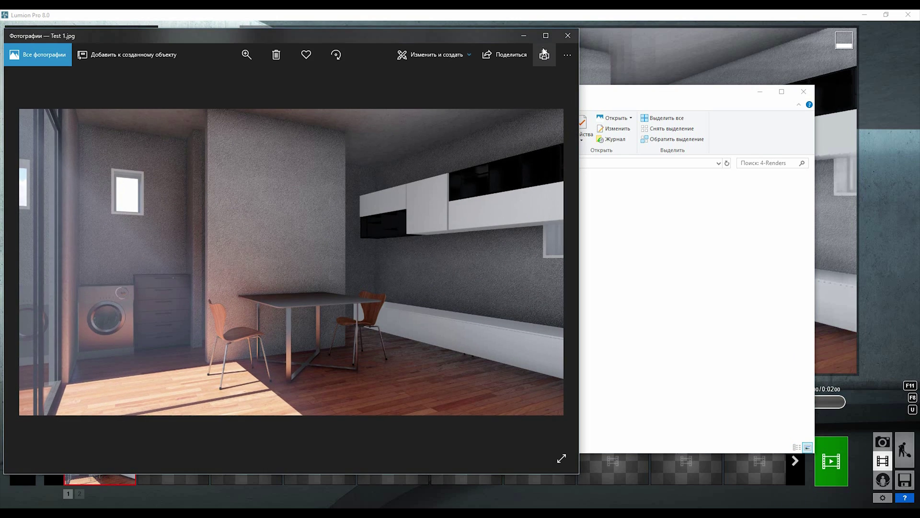
- Examine the rendered interior image in a maximized window, close it and return to Lumion
click(546, 48)
click(408, 28)
click(545, 36)
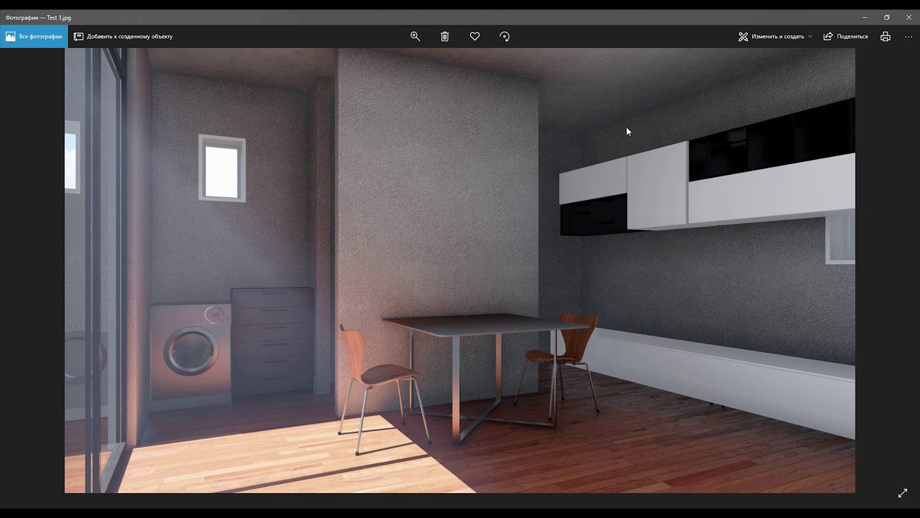
click(909, 17)
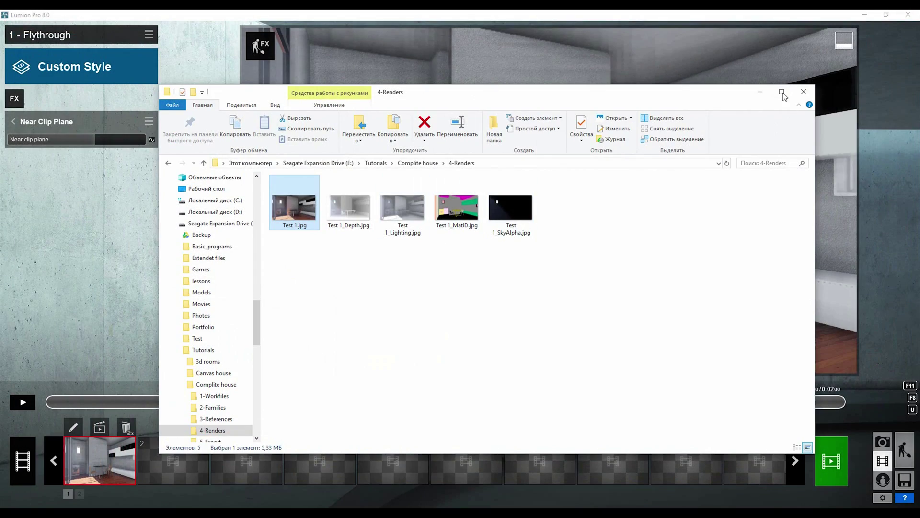
click(754, 95)
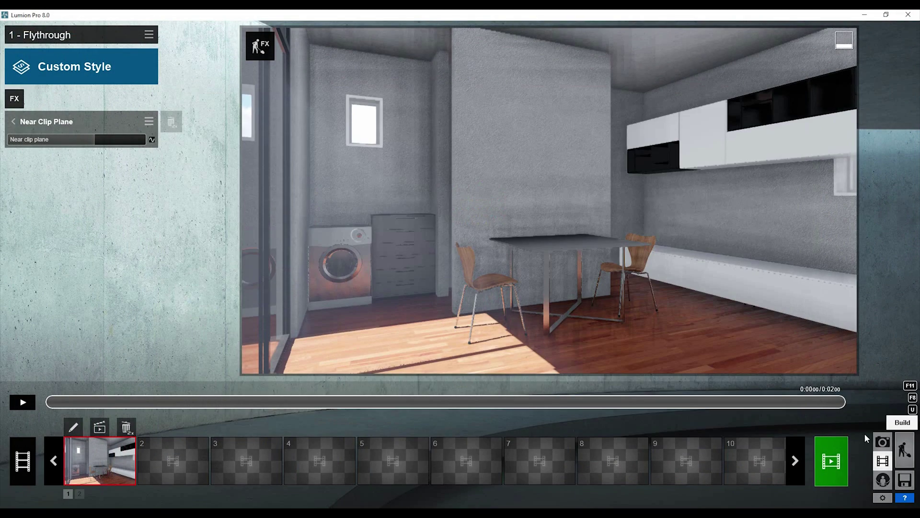
- Return to Build mode, edit the house's materials and apply a beige indoor plaster to the Clad - White interior walls
click(904, 451)
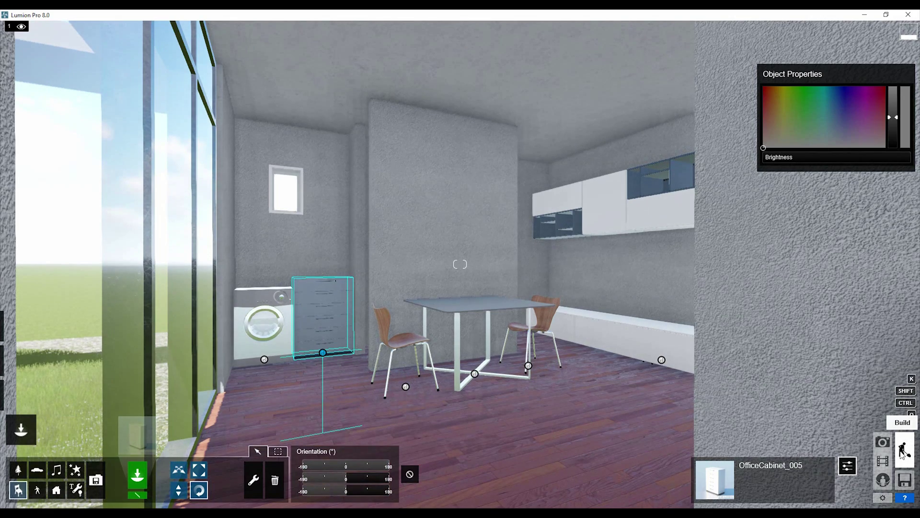
click(22, 395)
click(432, 288)
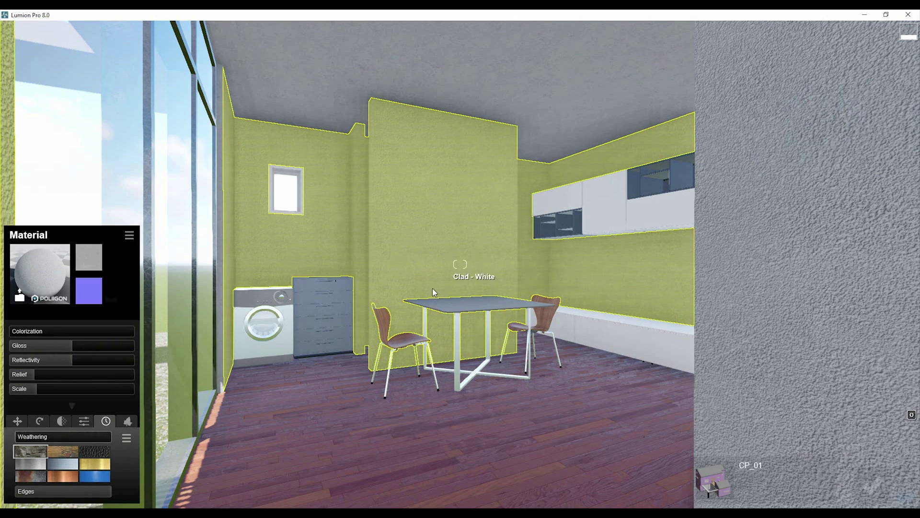
click(53, 272)
click(133, 337)
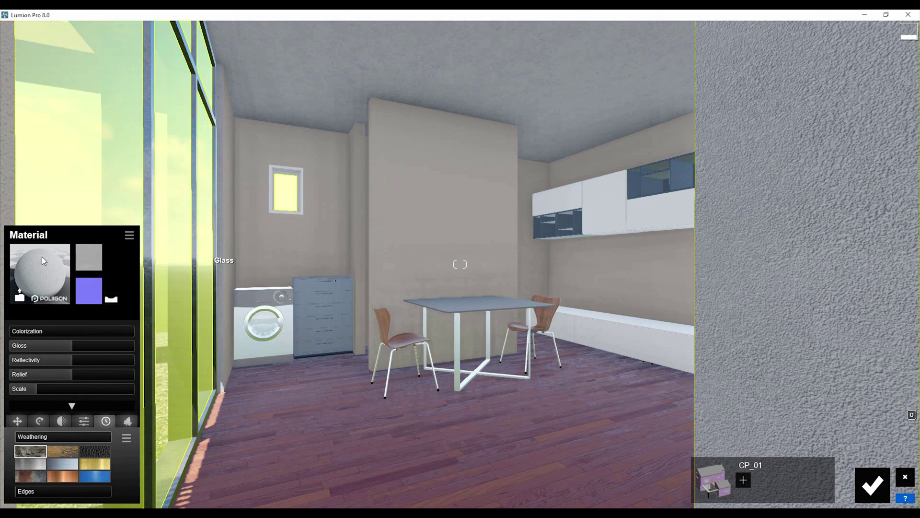
- Try several indoor plaster and Poliigon stucco materials on the large foreground plaster wall
click(42, 259)
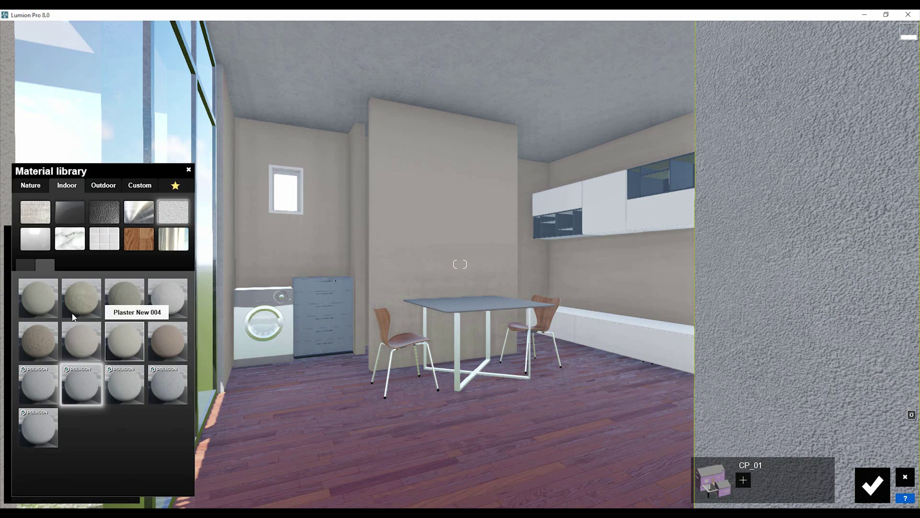
click(87, 337)
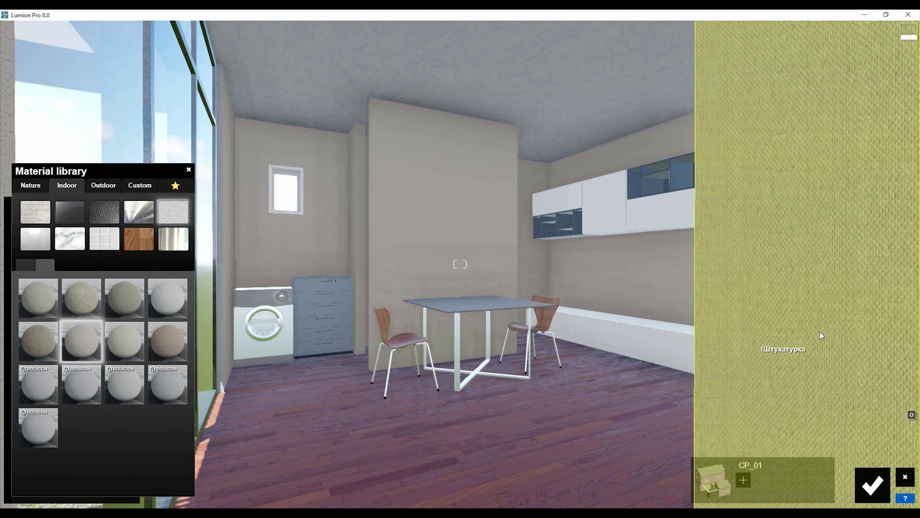
click(43, 291)
click(167, 298)
click(124, 384)
click(167, 383)
- Try an outdoor plaster and a grey indoor concrete-like plaster on the foreground wall
click(26, 266)
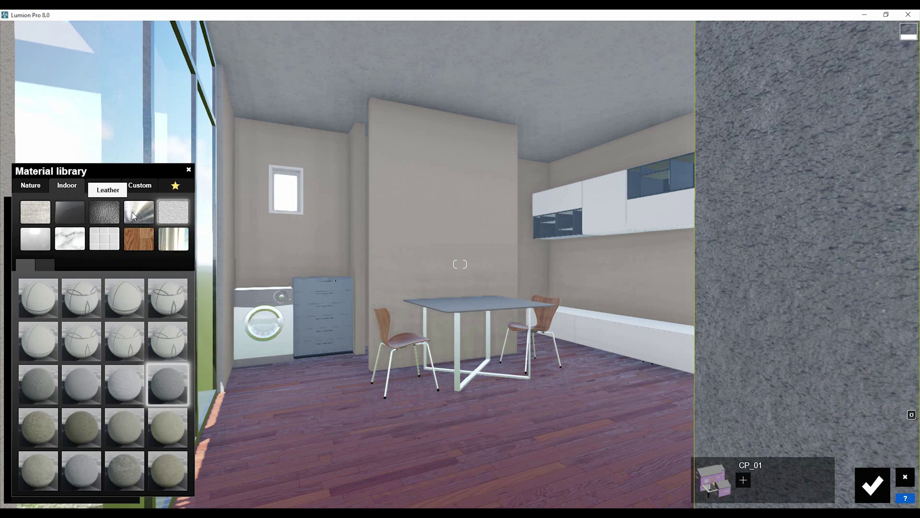
click(98, 185)
click(173, 212)
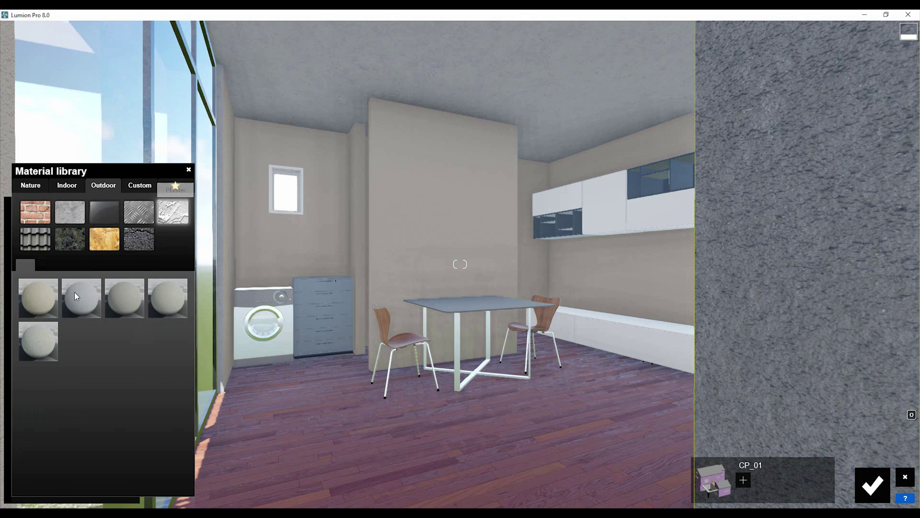
click(38, 297)
click(67, 185)
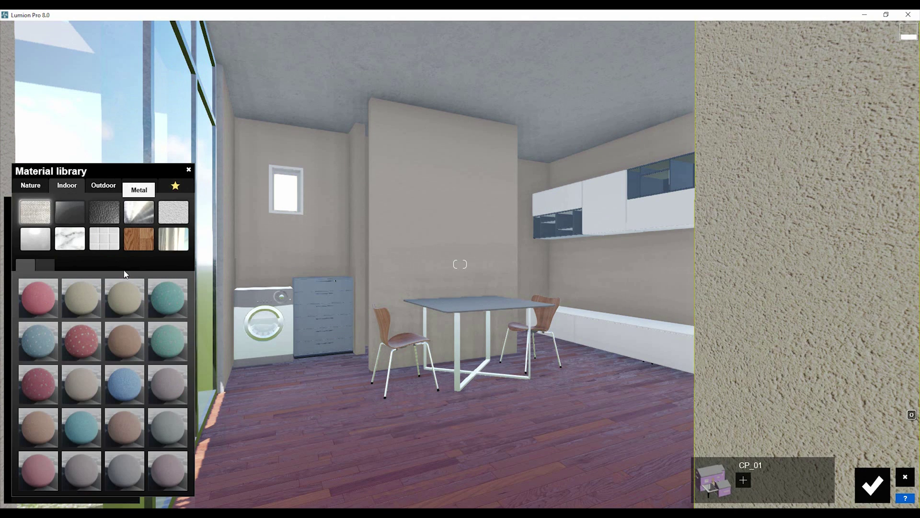
click(161, 210)
click(73, 470)
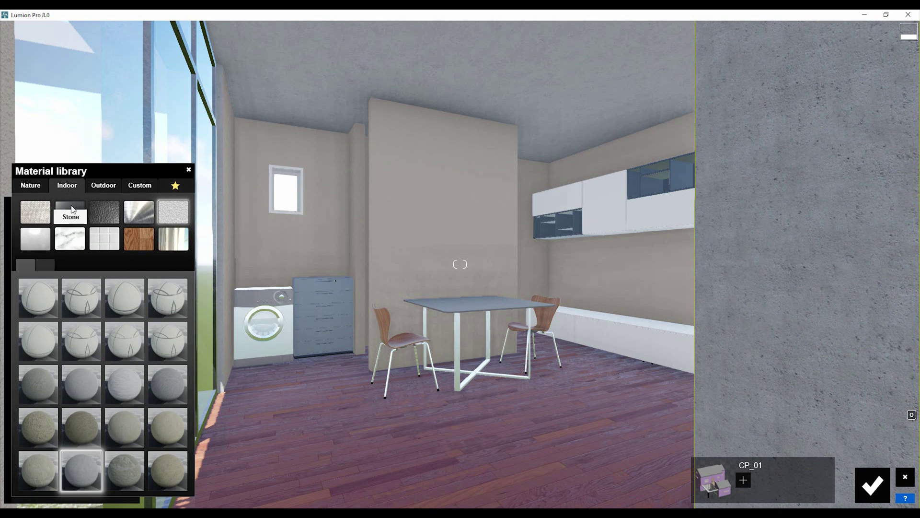
- Apply the same grey Poliigon stucco to the foreground wall and the Clad - White walls, and save the material changes
click(45, 265)
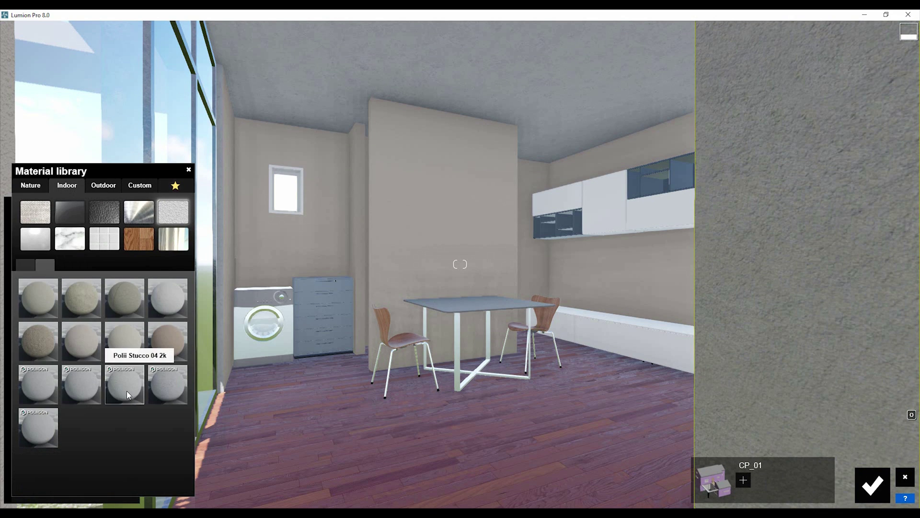
click(167, 384)
click(52, 379)
click(403, 247)
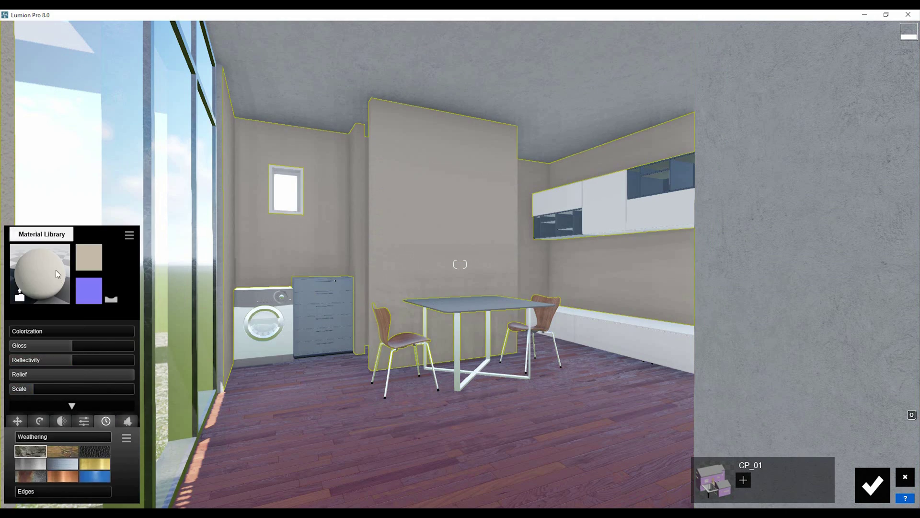
click(38, 273)
click(39, 383)
right_drag(337, 450, 865, 490)
key(w)
click(871, 485)
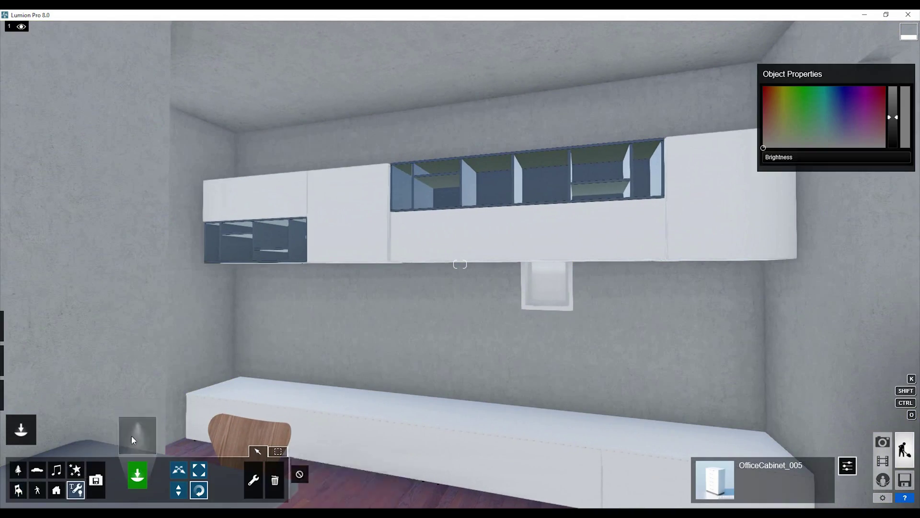
- Place five Lamp13 spotlights in a row beneath the white wall cabinets
click(262, 157)
click(247, 156)
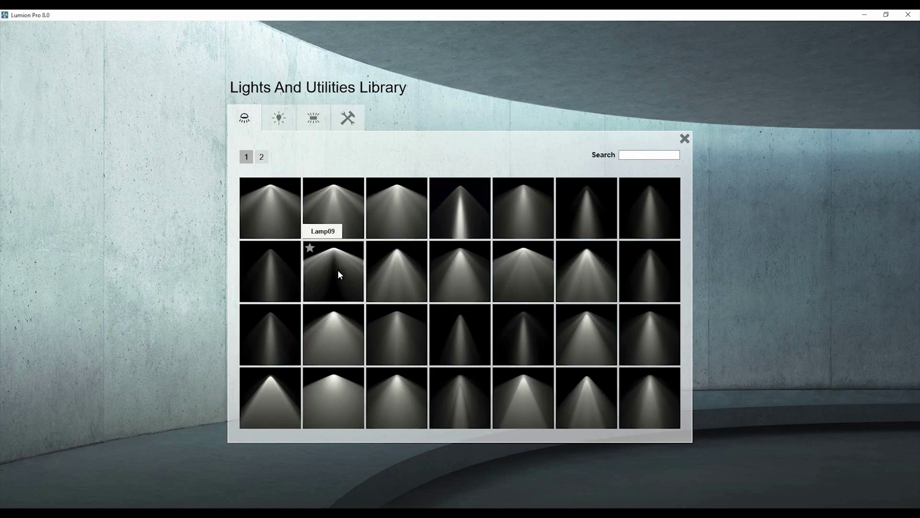
click(594, 257)
right_drag(335, 335, 340, 174)
click(235, 168)
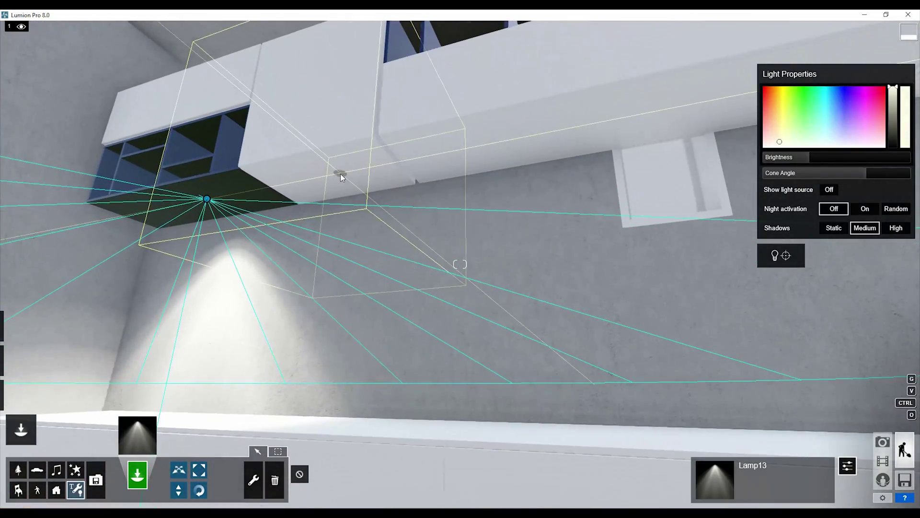
click(341, 173)
click(523, 148)
right_drag(522, 149, 690, 153)
click(434, 210)
click(537, 244)
- Place another Lamp13 spotlight on the ceiling near the dining table
right_drag(450, 275, 681, 283)
key(s)
click(562, 219)
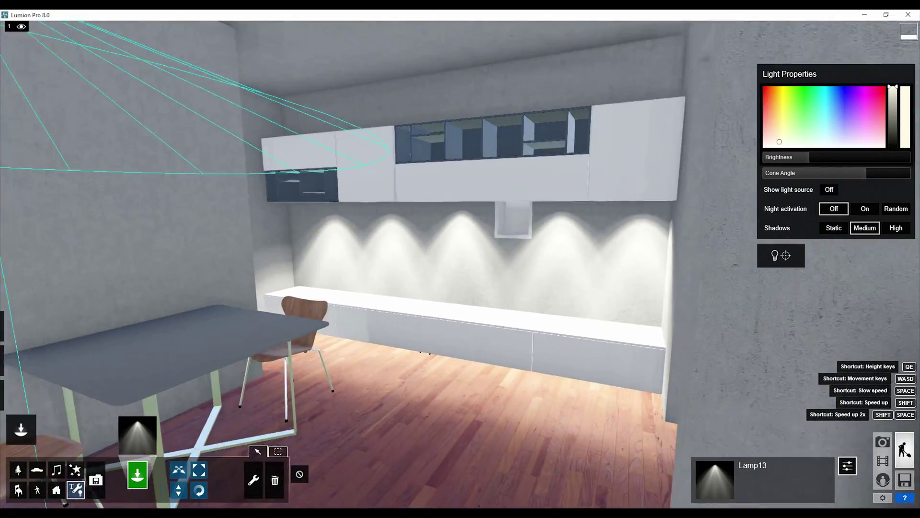
- Select all six spotlights, lower their brightness and cone angle, and set their shadows to High
right_drag(282, 383, 282, 418)
click(277, 450)
ctrl+drag(293, 149, 666, 178)
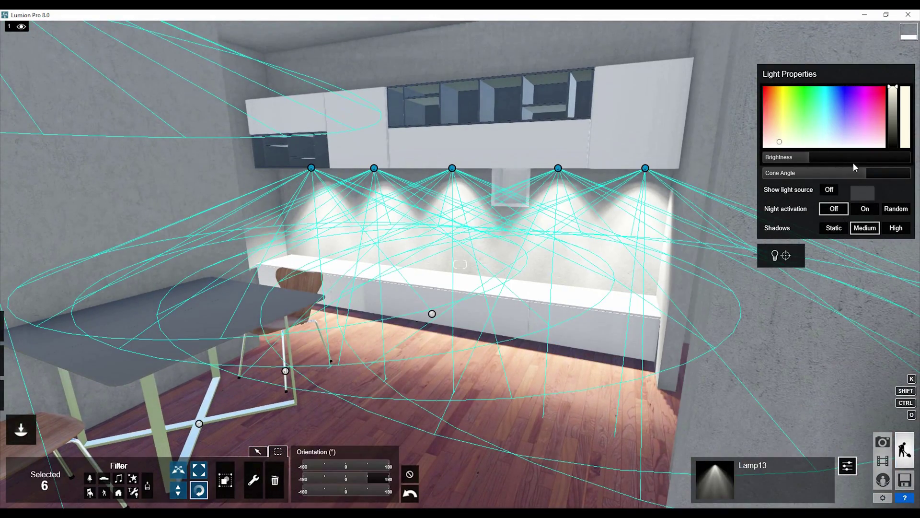
drag(804, 159, 792, 158)
drag(868, 173, 838, 187)
- Select only the ceiling spotlight near the table, narrow its cone angle and adjust its brightness
right_drag(850, 257, 223, 90)
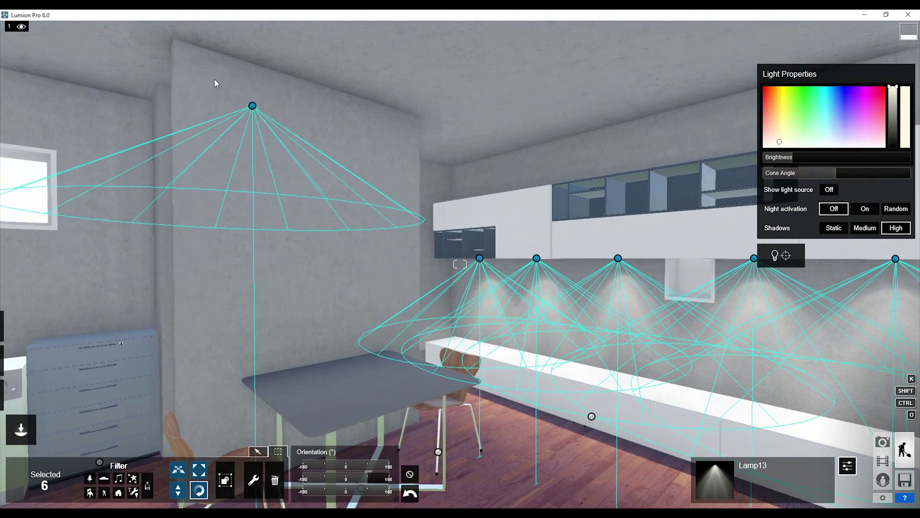
click(406, 474)
click(252, 106)
mouse_move(833, 173)
mouse_down()
mouse_move(812, 183)
mouse_move(824, 177)
mouse_up()
drag(797, 158, 808, 165)
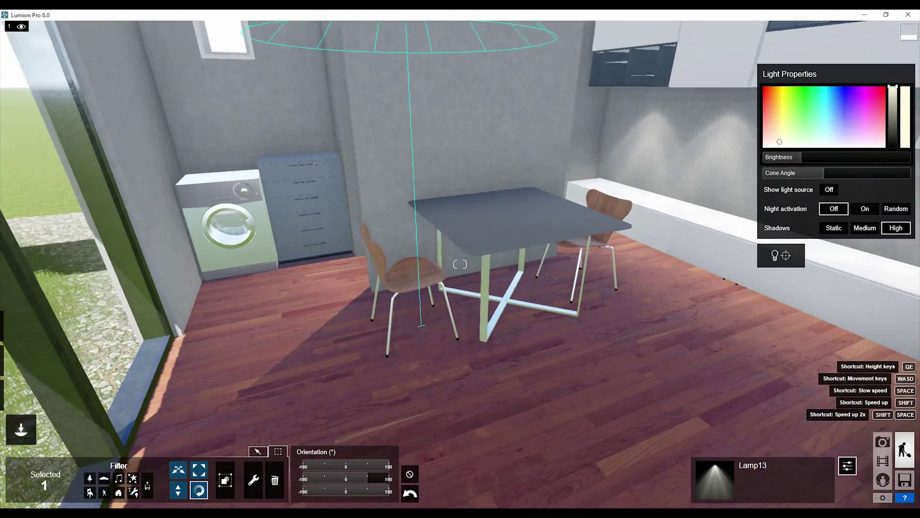
drag(802, 158, 799, 173)
- Place a Lamp09 light in the ceiling recess, increase its brightness and check the lighting in the flythrough clip
right_drag(460, 264, 208, 498)
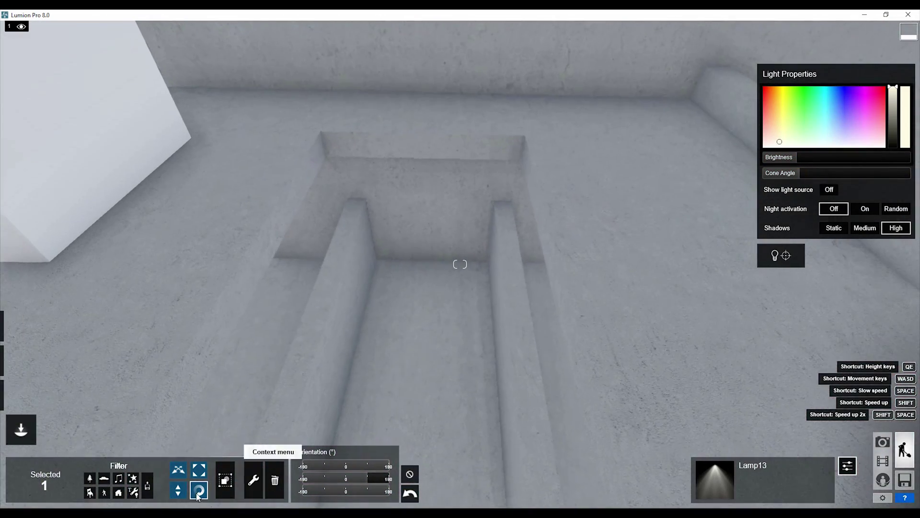
click(257, 450)
click(137, 433)
click(324, 279)
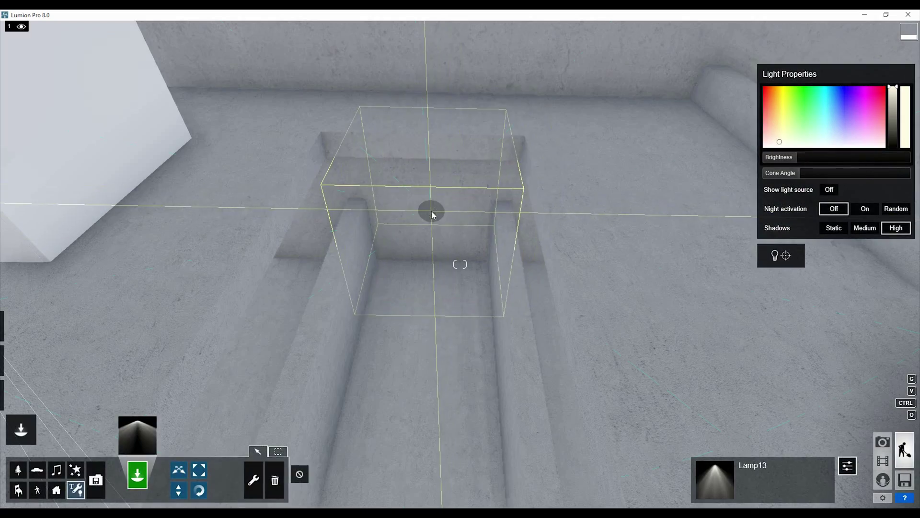
click(431, 214)
click(813, 160)
right_drag(460, 263, 312, 424)
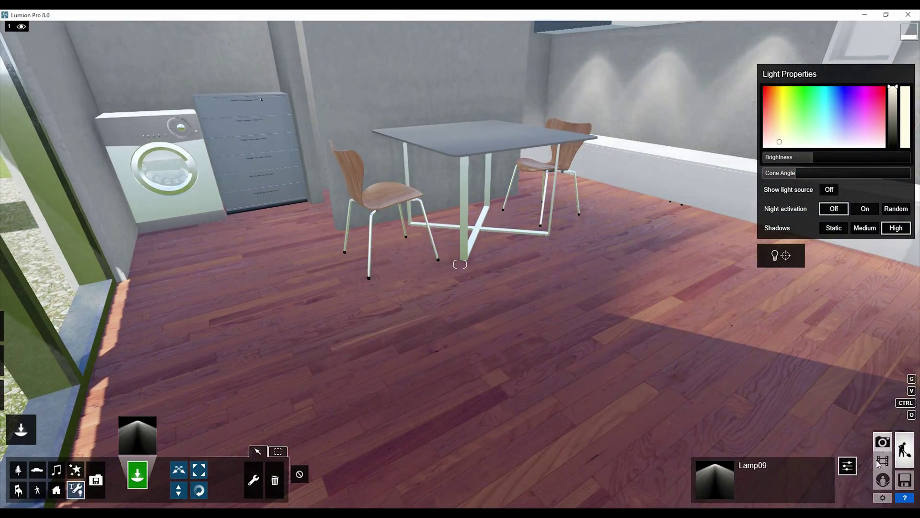
click(882, 459)
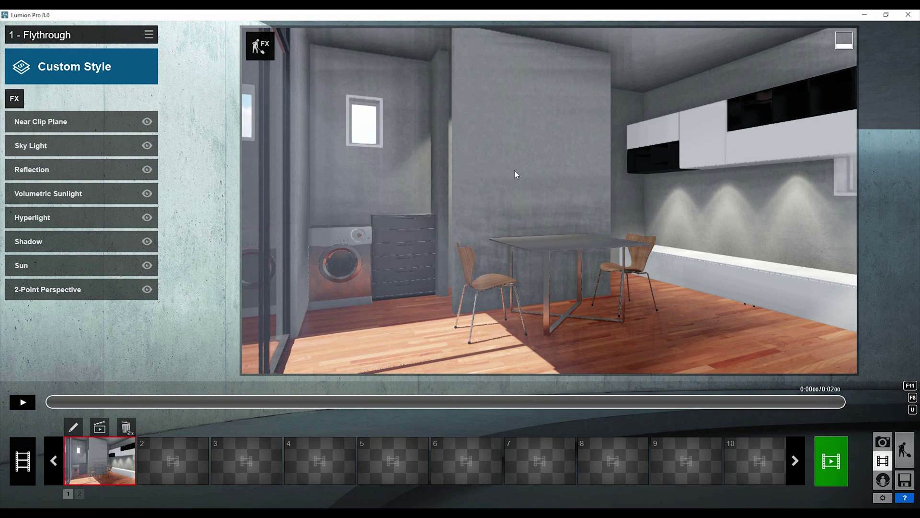
- Place the Canvas_005 picture from the indoor library on the projecting wall behind the table and rotate it flush with the wall
click(909, 447)
click(17, 489)
click(144, 437)
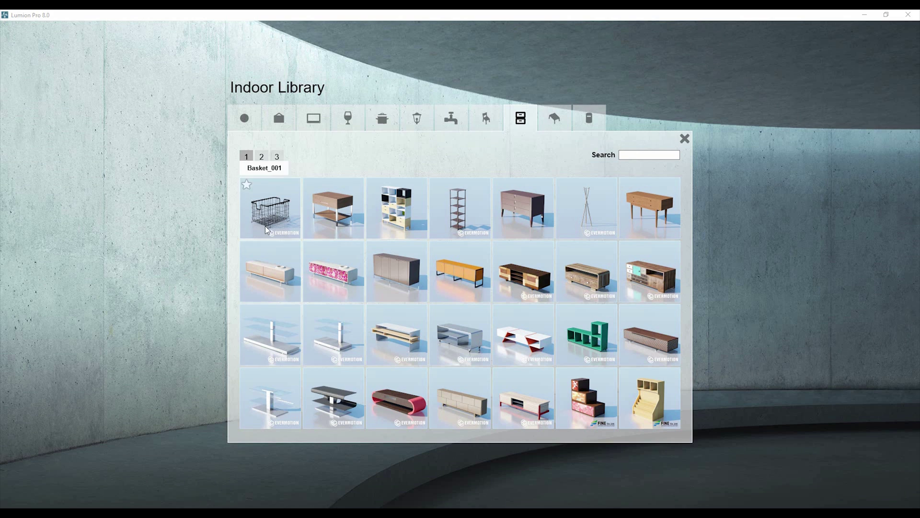
click(271, 123)
click(470, 157)
click(471, 157)
click(470, 157)
click(470, 157)
click(470, 157)
click(470, 157)
click(249, 157)
click(457, 273)
click(455, 249)
click(199, 490)
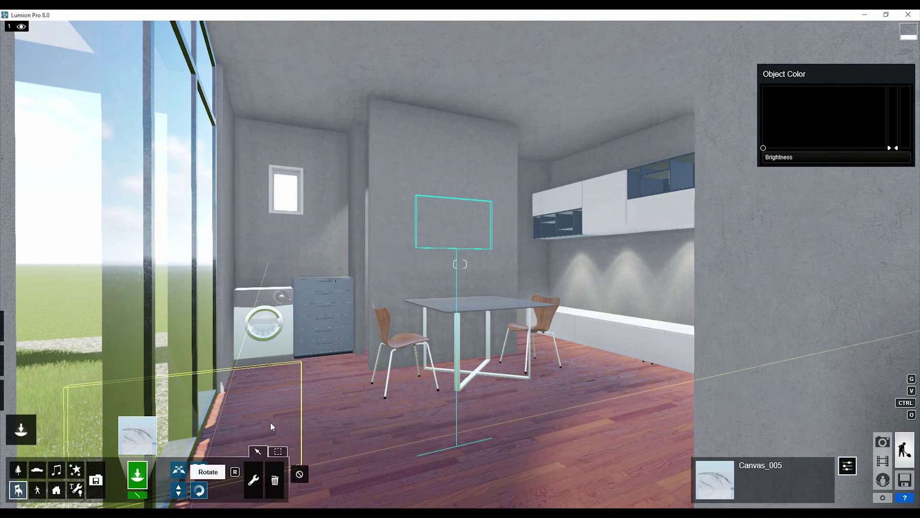
drag(456, 249, 502, 252)
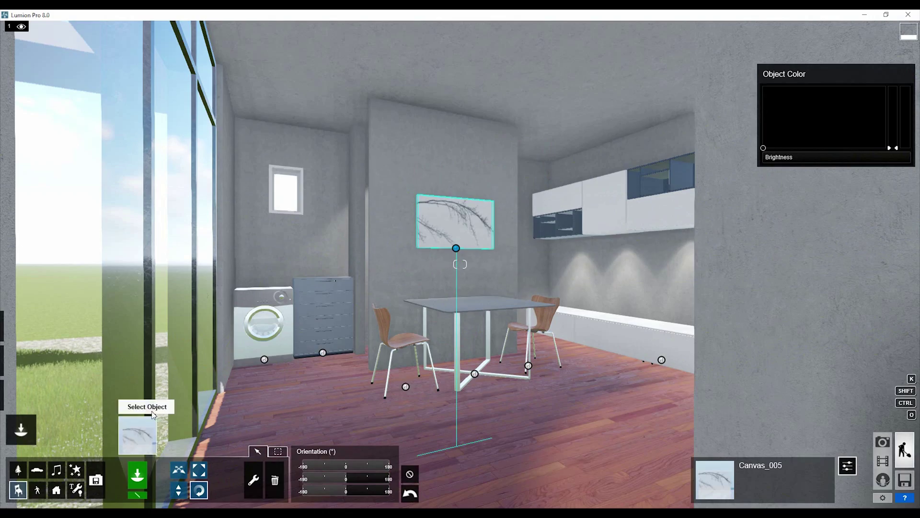
- Place a tall drink glass from the indoor library on the dining table
click(136, 433)
click(348, 118)
click(333, 334)
click(599, 368)
mouse_move(599, 368)
right_down()
mouse_move(599, 455)
mouse_move(599, 368)
right_up()
click(151, 436)
click(649, 273)
- Place further tableware from the indoor library, including a brown teapot, on the dining table and rotate the last piece
click(138, 434)
click(382, 119)
click(460, 334)
click(137, 434)
click(261, 157)
click(460, 271)
click(138, 434)
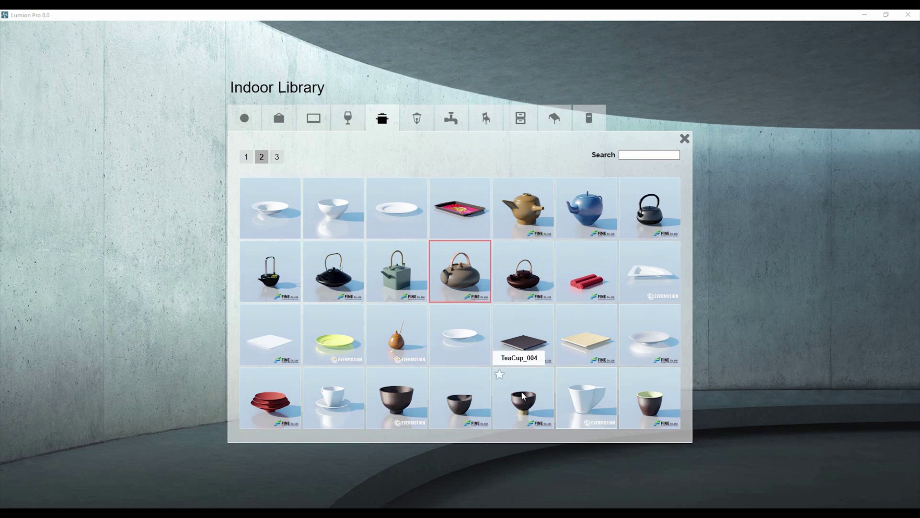
click(270, 398)
click(446, 276)
click(200, 489)
drag(498, 271, 502, 329)
- Show the furnished room in the flythrough clip and save the scene by overwriting its existing file
click(883, 460)
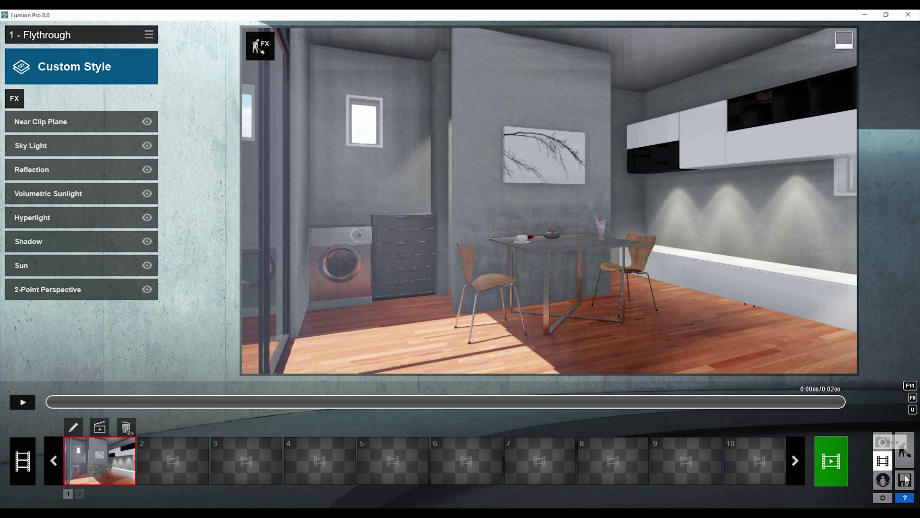
click(905, 477)
click(297, 211)
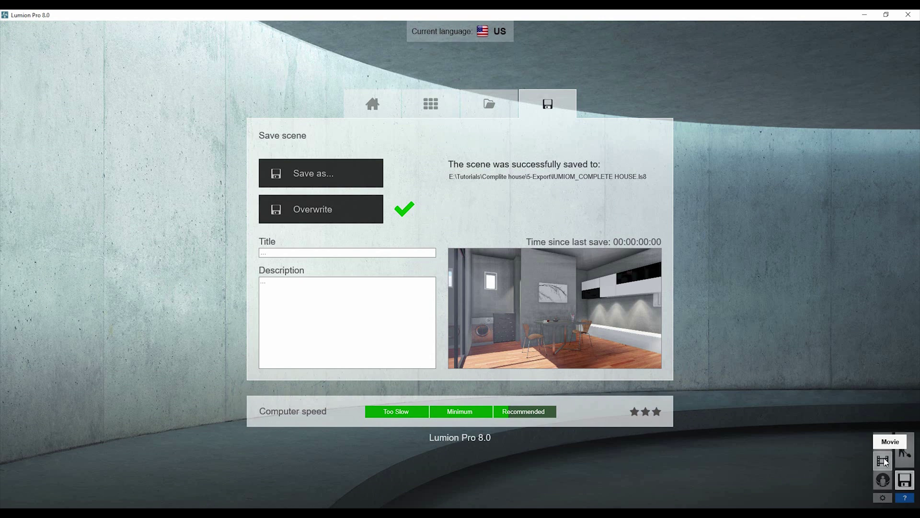
- Render the clip's current shot as Test 2.jpg at Print 3840x2160 with depth, lighting, sky alpha and material ID maps, and close the opened image
click(883, 461)
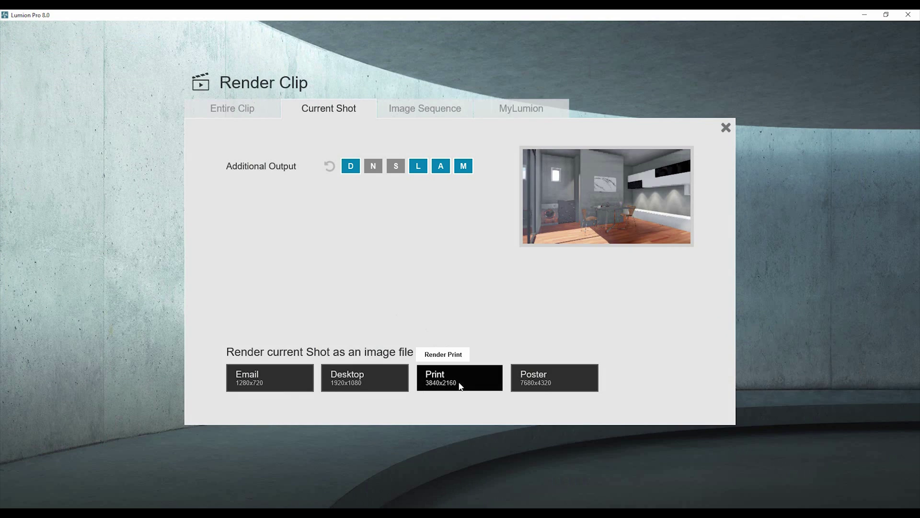
click(461, 384)
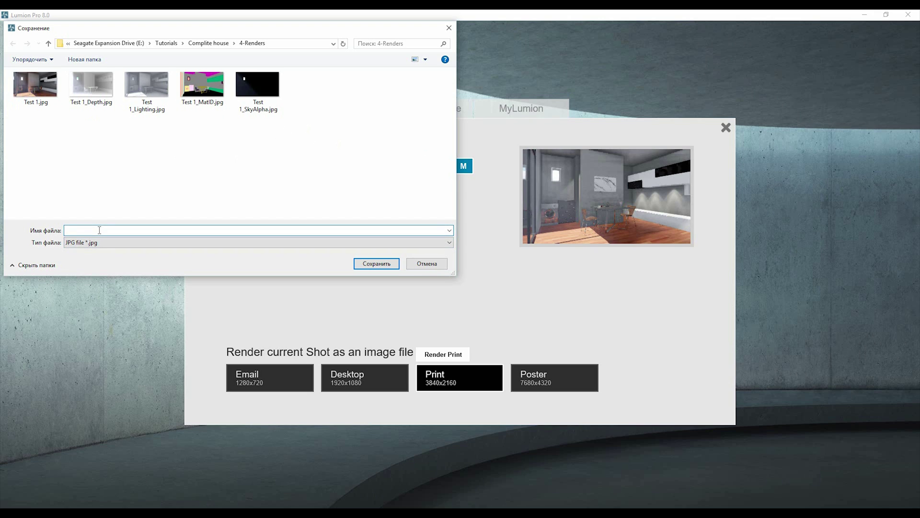
text(Te)
text(2)
key(Return)
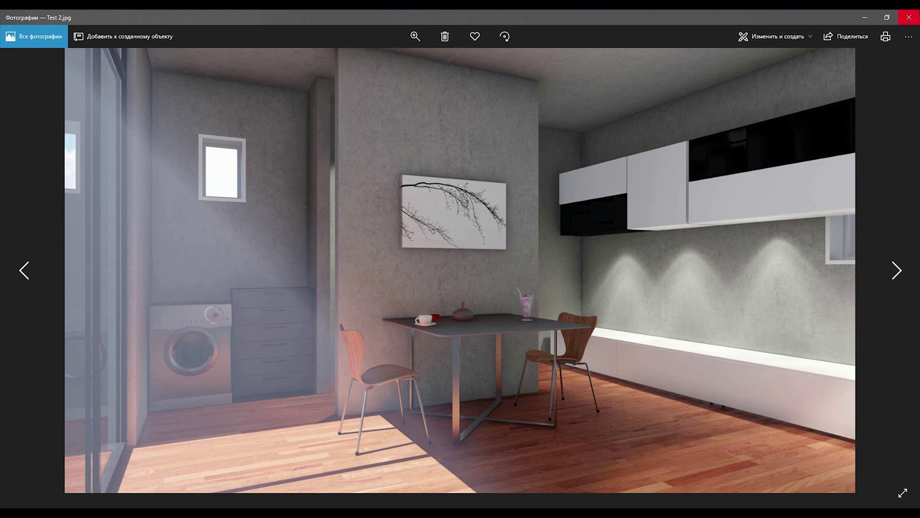
click(909, 17)
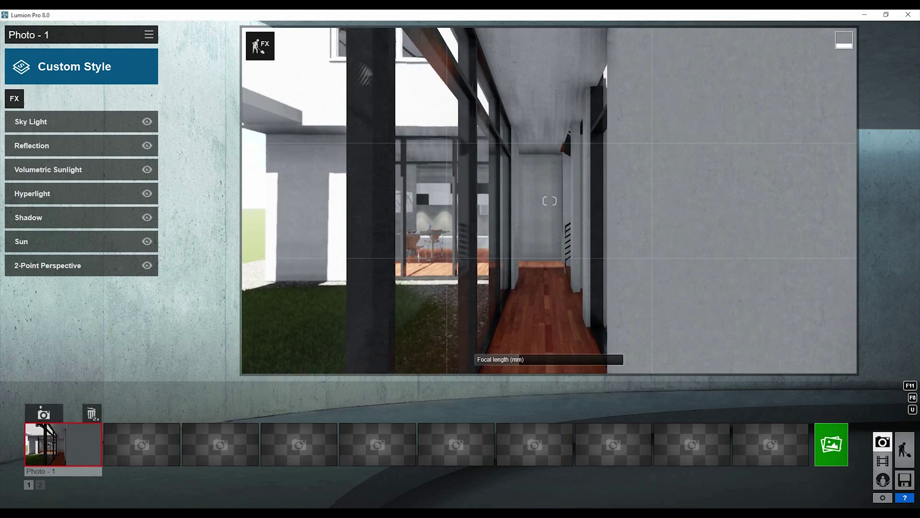
- Adjust the sun direction in Photo - 1 to light the corridor, and render it at Print 3840x2160 to the 4-Renders folder
click(76, 241)
drag(86, 152, 44, 164)
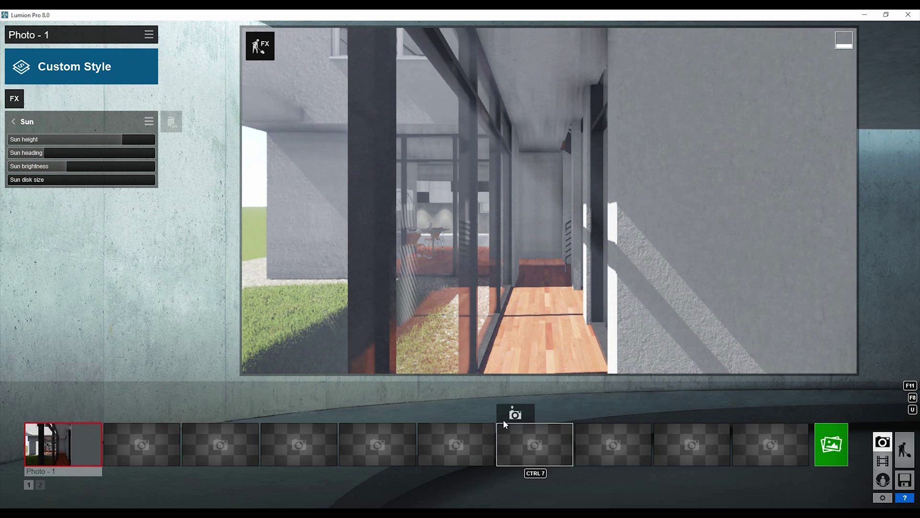
click(831, 444)
click(456, 387)
click(35, 84)
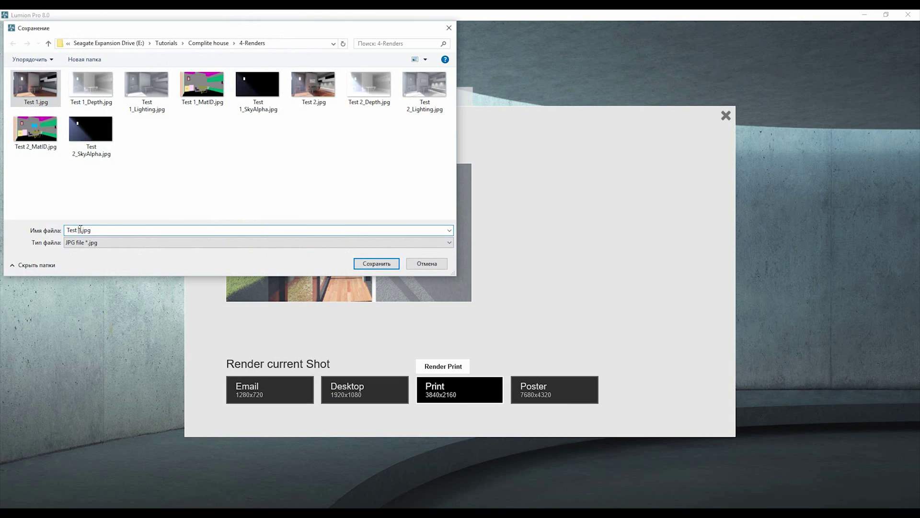
click(391, 263)
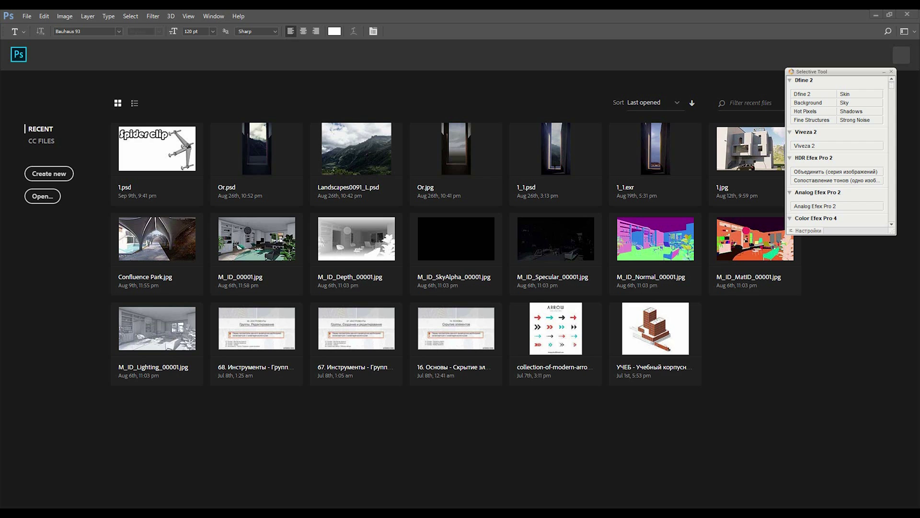
- Open the Test 3.jpg render from the 4-Renders folder in Photoshop as its own document
key(alt+Tab)
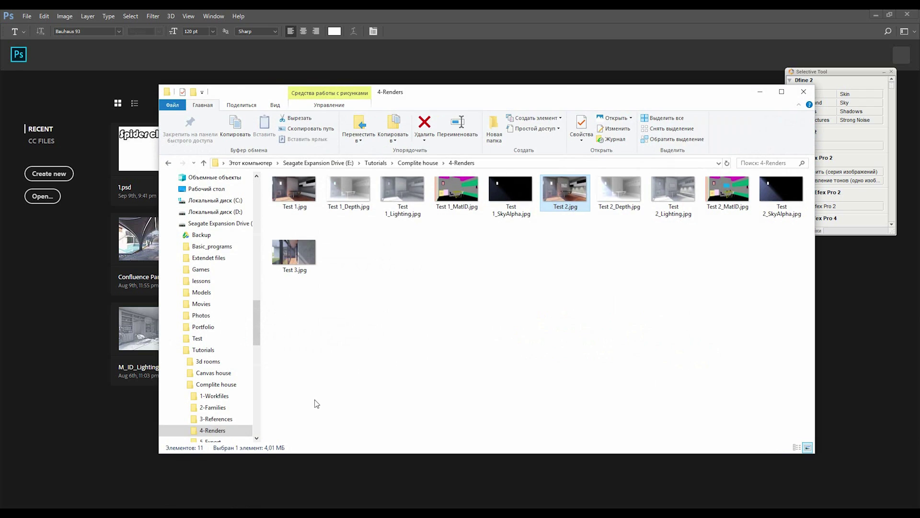
drag(294, 252, 81, 353)
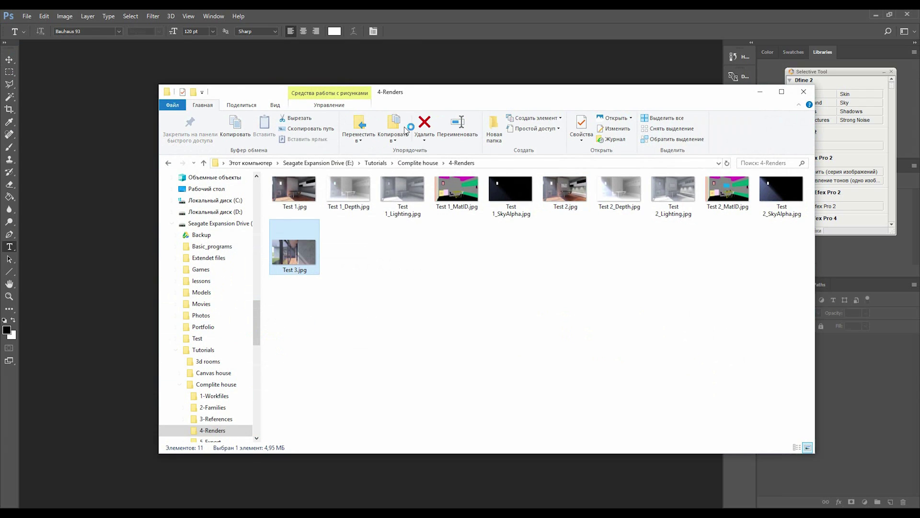
drag(420, 13, 423, 195)
drag(429, 48, 416, 10)
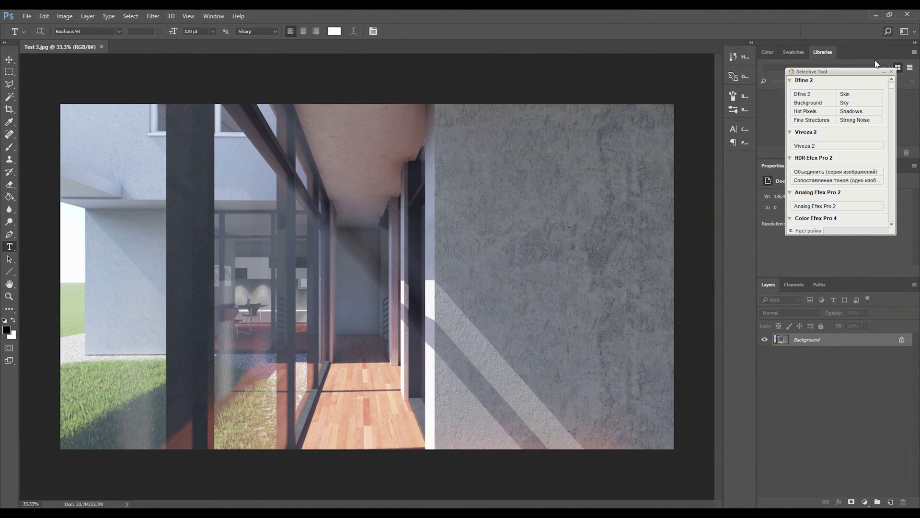
- Copy a full-height central section of the corridor render and paste it into a new document of matching size
click(9, 72)
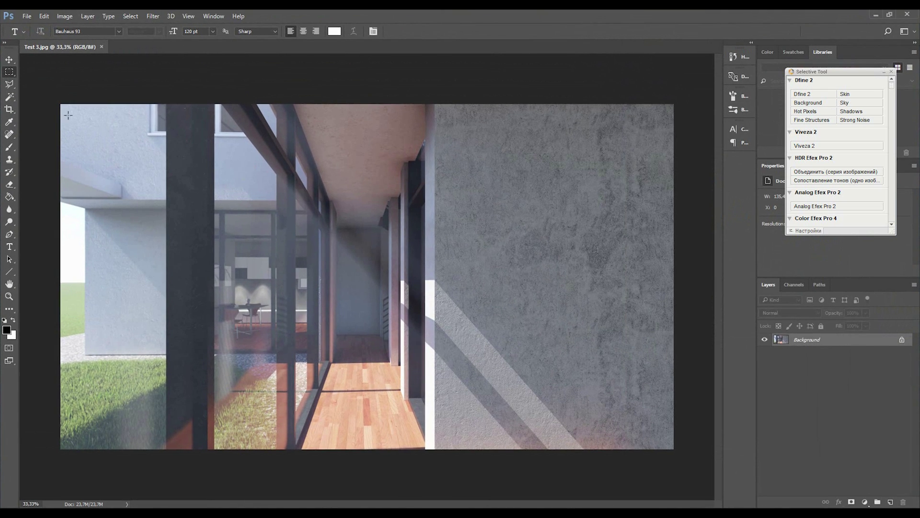
drag(159, 83, 509, 480)
click(26, 15)
click(43, 27)
key(ctrl+c)
key(ctrl+n)
key(Return)
key(ctrl+v)
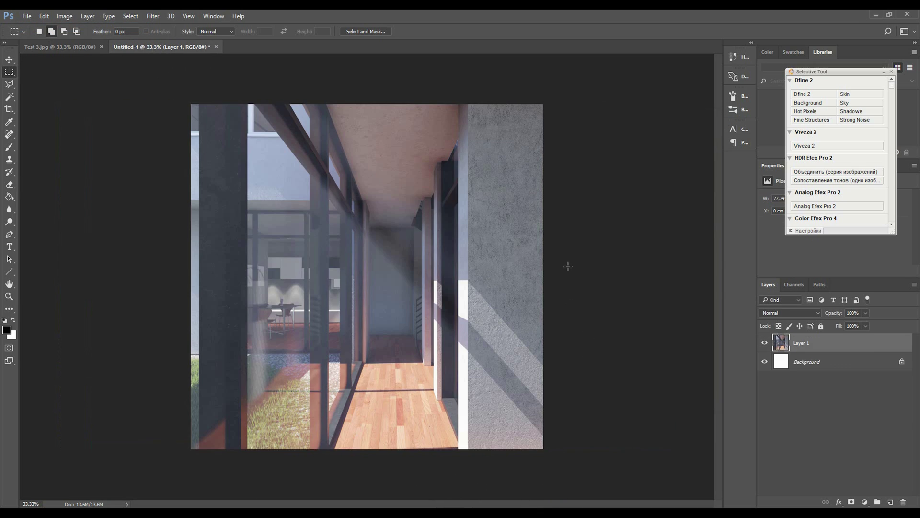
- Copy a narrower full-height portrait section around the corridor and paste it into another new document
drag(266, 76, 515, 481)
key(ctrl+c)
click(27, 16)
click(33, 27)
key(Return)
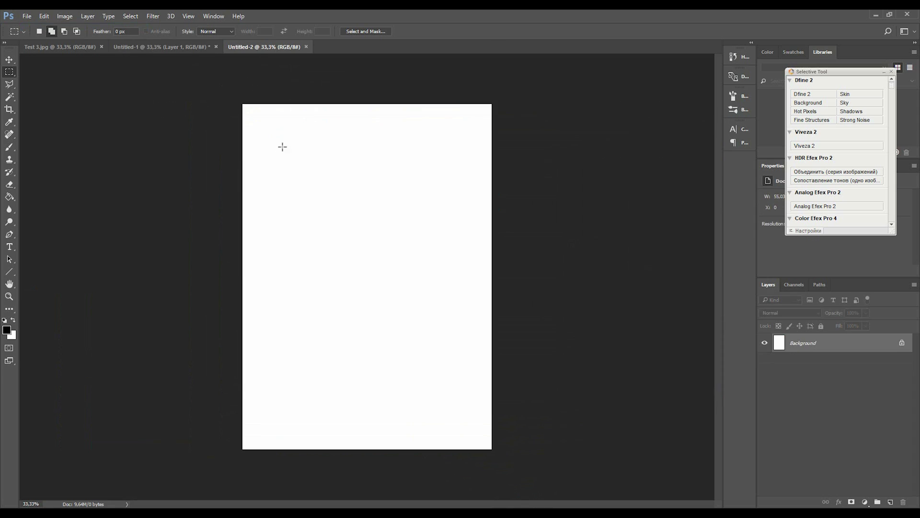
key(ctrl+v)
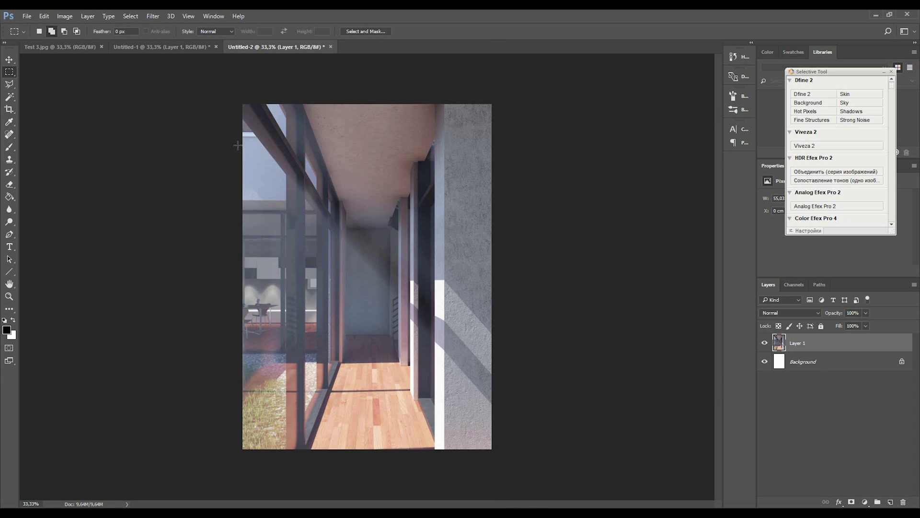
- Close the wider cropped document without saving, and close the original Test 3.jpg
click(217, 46)
click(462, 202)
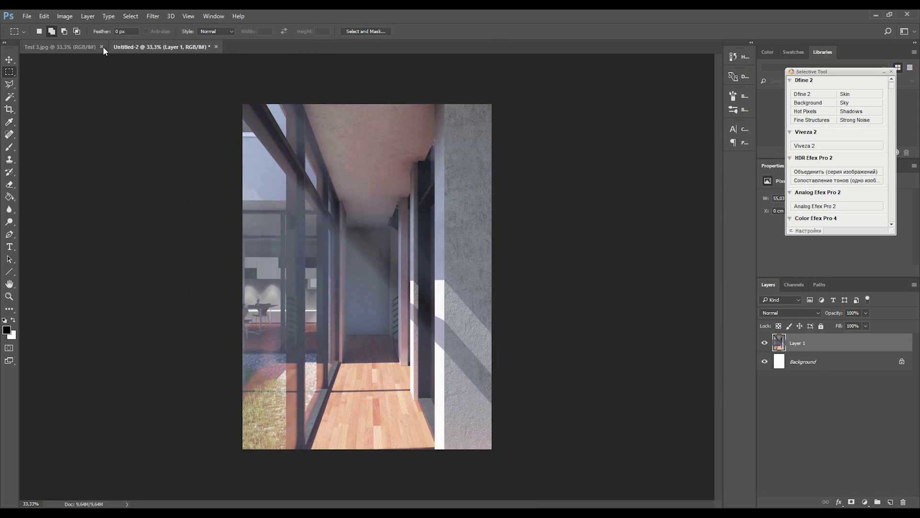
click(101, 46)
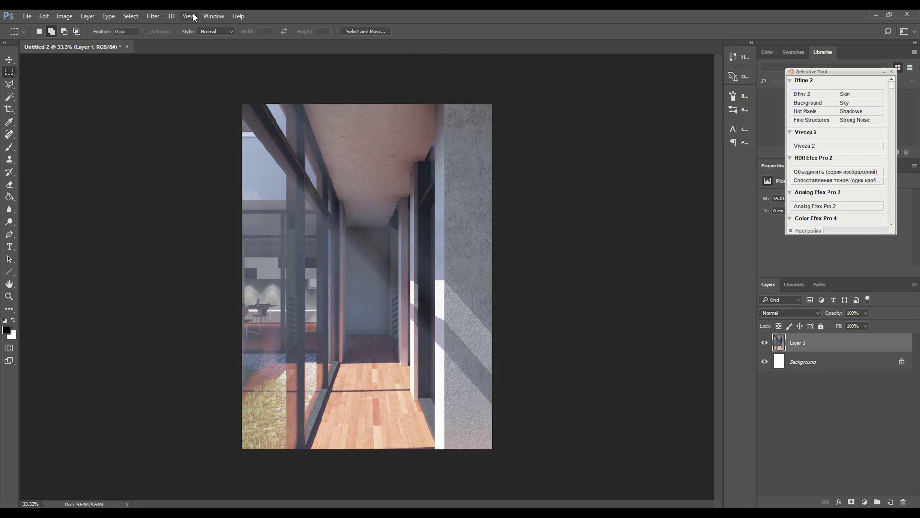
- Start the Color Efex Pro 4 filter from Nik Collection on the corridor layer and list its architecture (Архитектура) filters
click(160, 18)
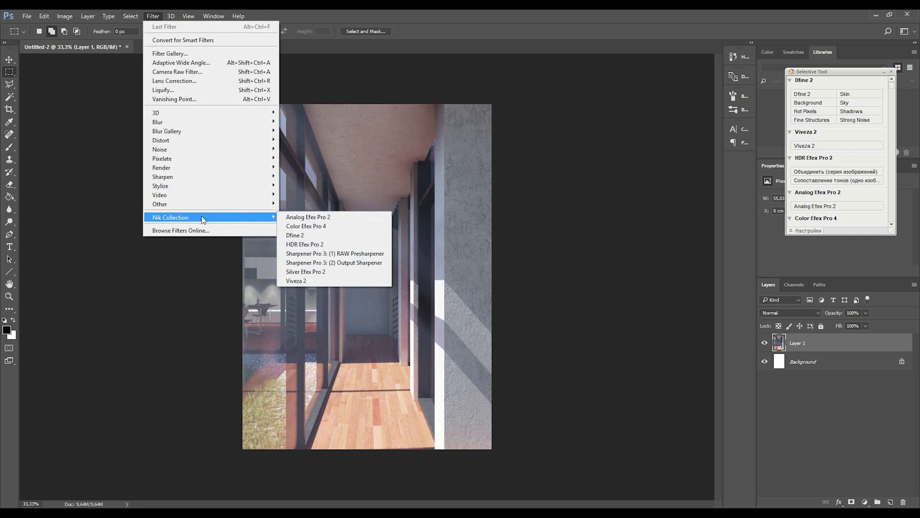
mouse_move(227, 221)
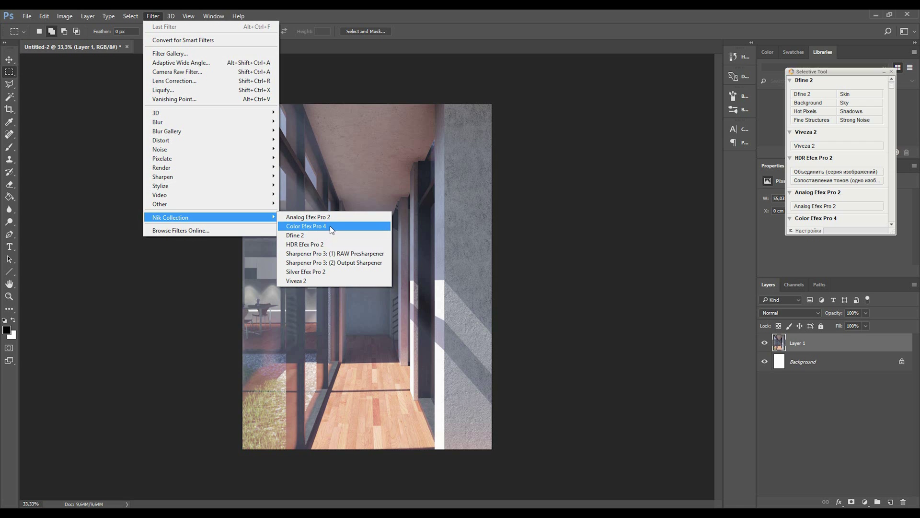
click(307, 226)
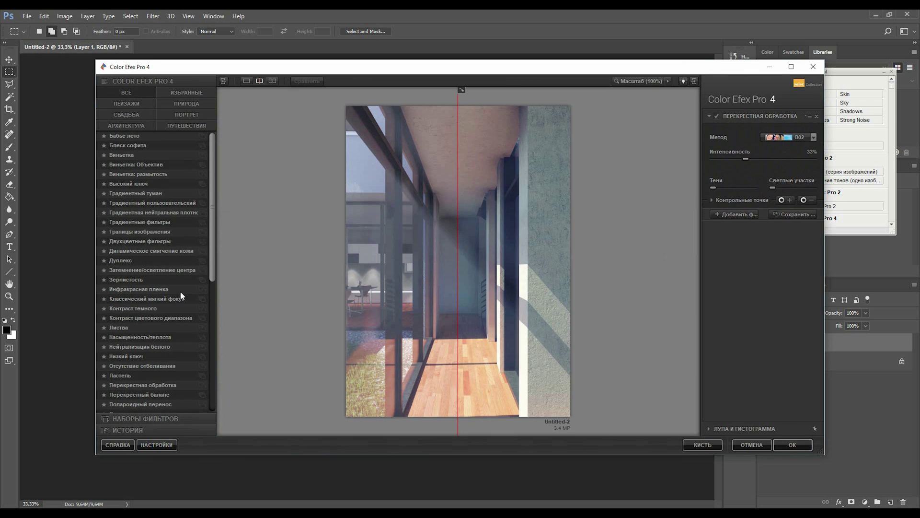
drag(457, 263, 437, 303)
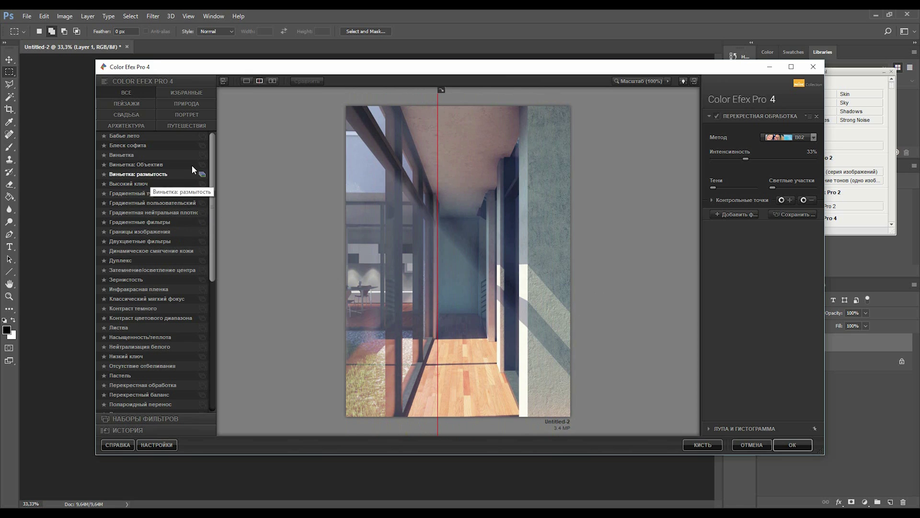
click(142, 126)
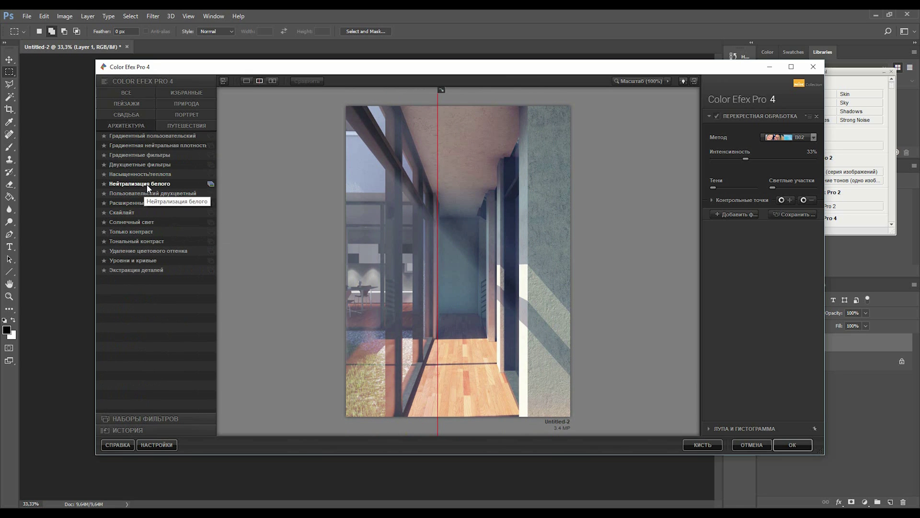
- Try architecture filters such as Насыщенность/теплота, Двухцветные фильтры and Только контраст on the corridor, comparing them in the split preview
click(152, 184)
click(157, 175)
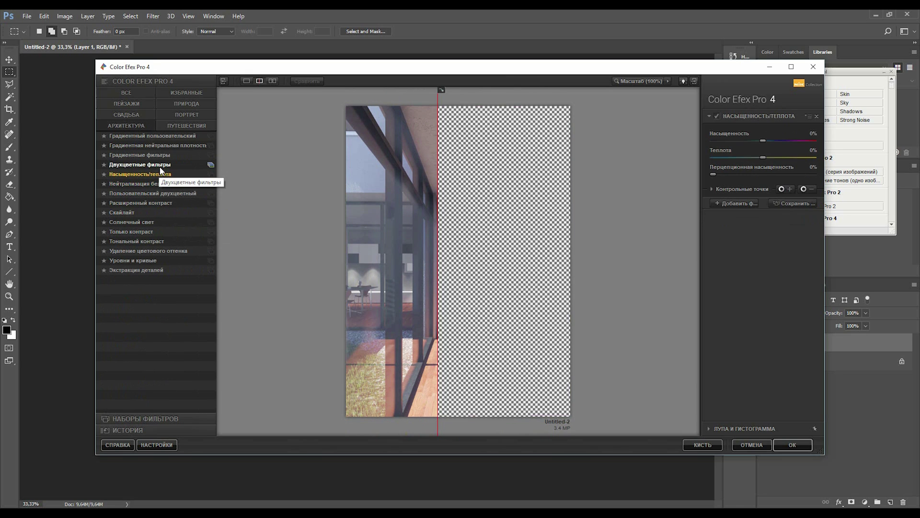
click(158, 166)
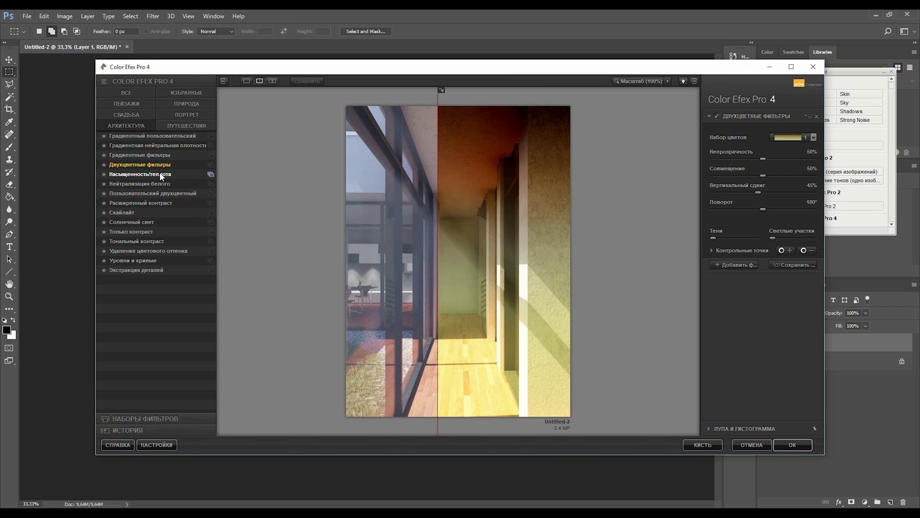
click(161, 174)
drag(447, 232, 479, 235)
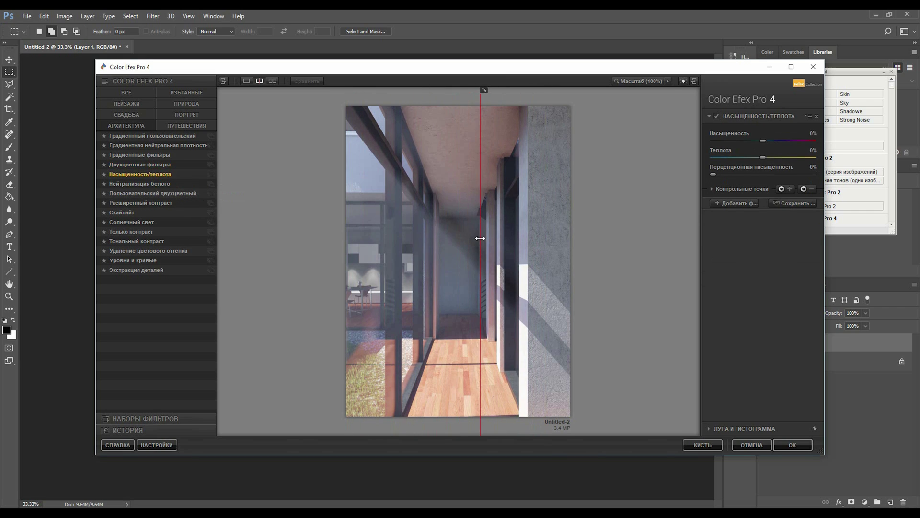
click(158, 136)
click(153, 232)
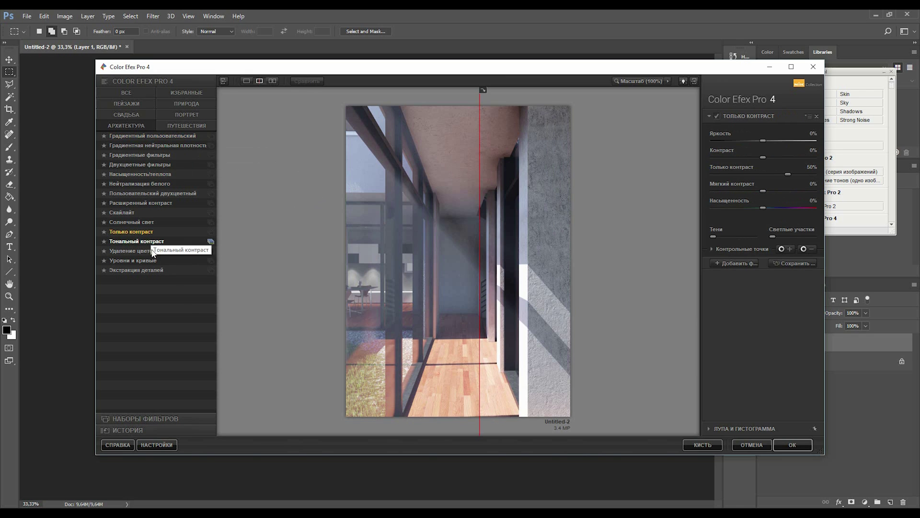
click(145, 261)
- Apply the Удаление цветового оттенка filter to the corridor image with an intensity of 33%
click(151, 252)
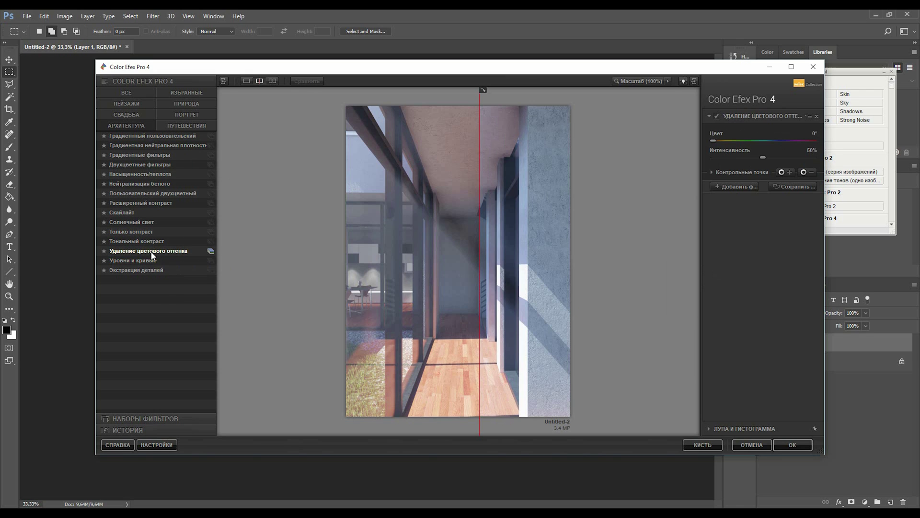
drag(481, 224, 467, 250)
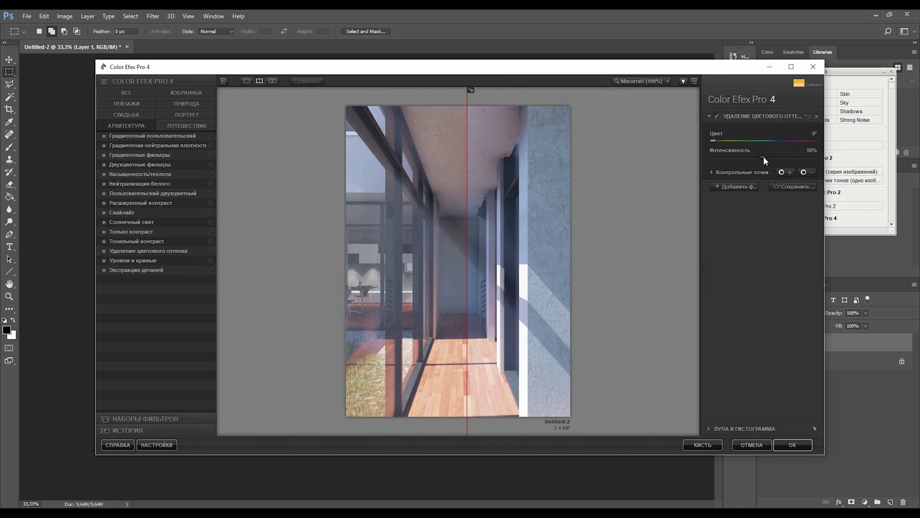
click(709, 172)
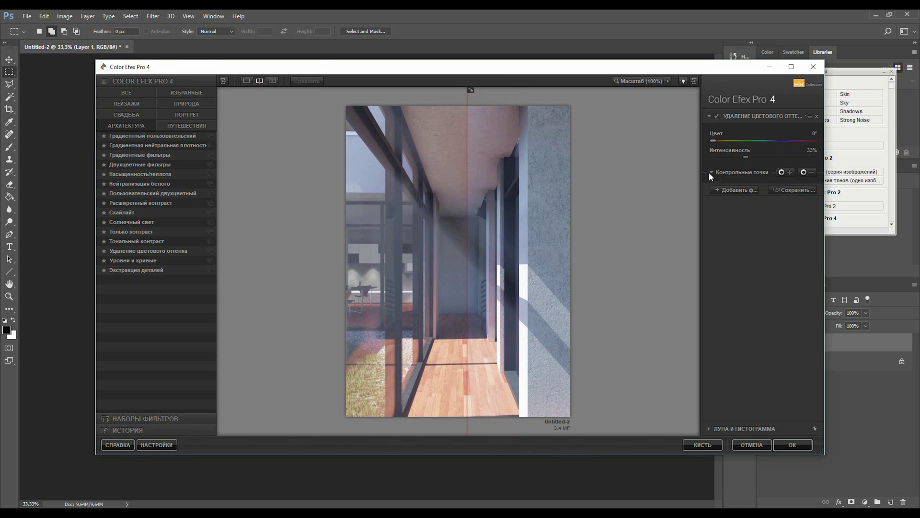
drag(468, 248, 470, 243)
click(792, 445)
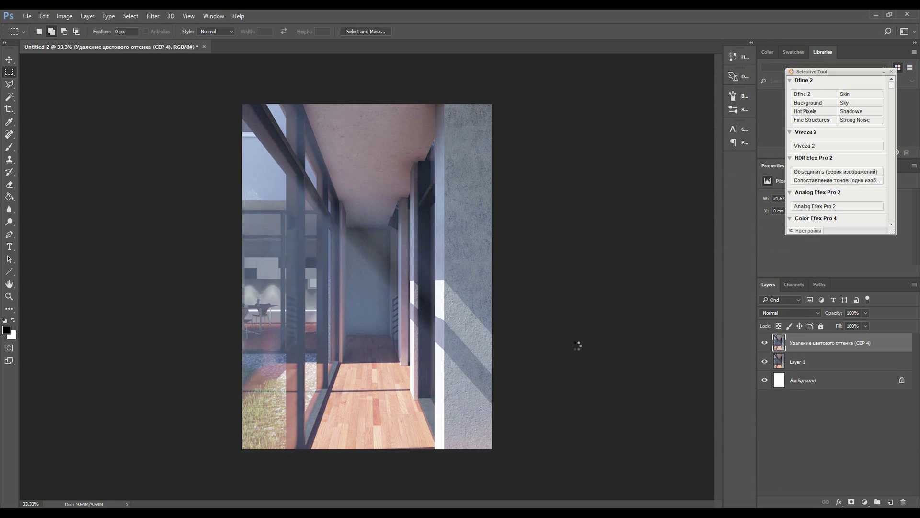
- Start saving the edited image under a new name and set E:\Tutorials\Complite house\4-Renders as the destination folder
click(27, 16)
click(53, 122)
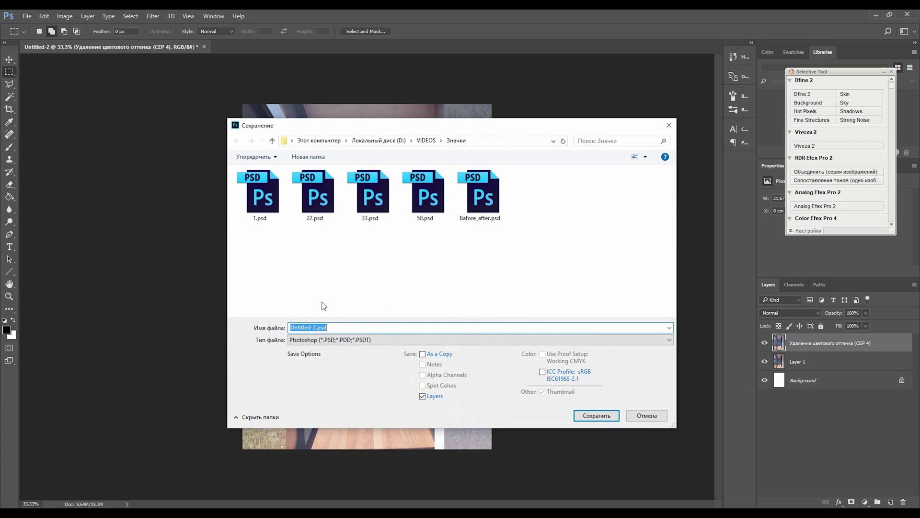
key(alt+Tab)
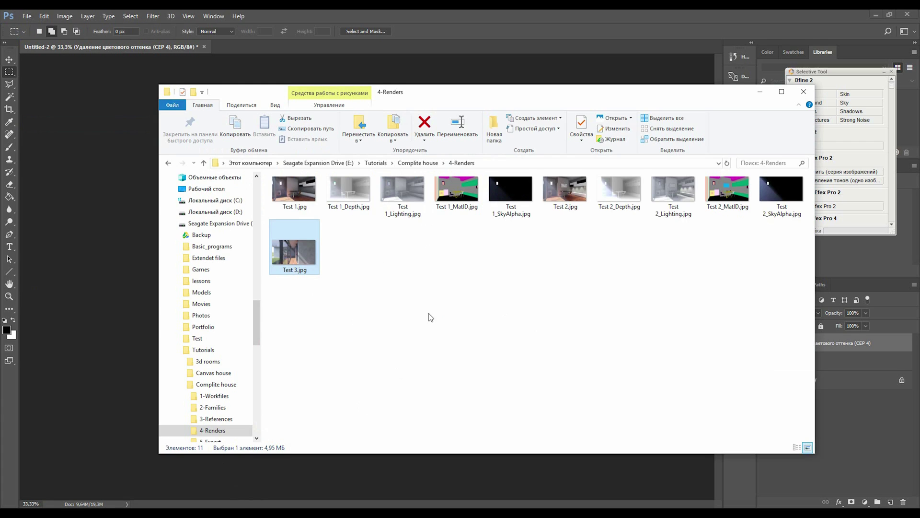
click(549, 163)
key(ctrl+c)
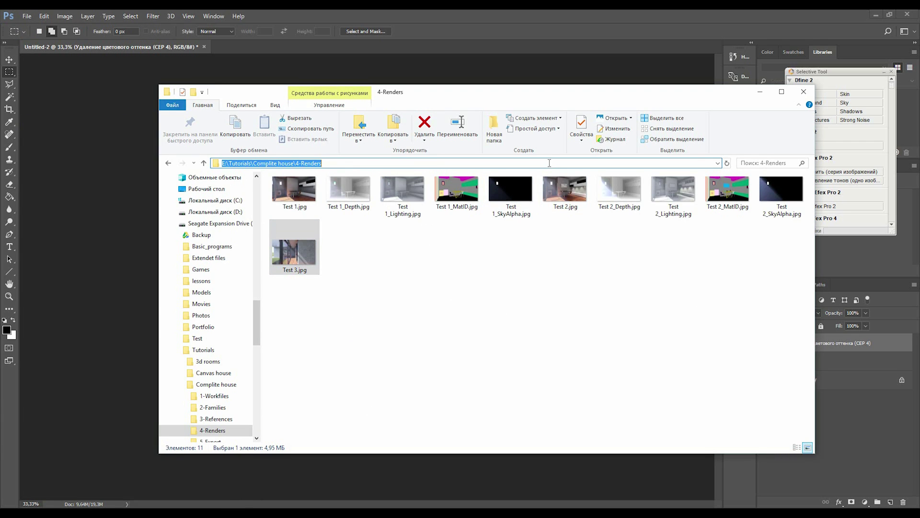
click(760, 91)
click(437, 327)
key(ctrl+v)
key(ctrl+a)
key(ctrl+v)
key(Return)
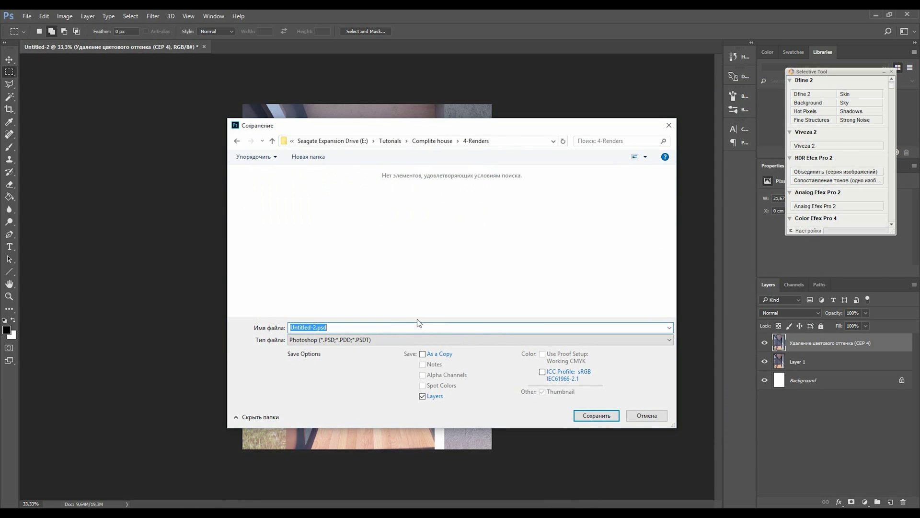
- Save the image as a JPEG named Text 4 with Maximum quality 12 and the Baseline Optimized format
click(371, 340)
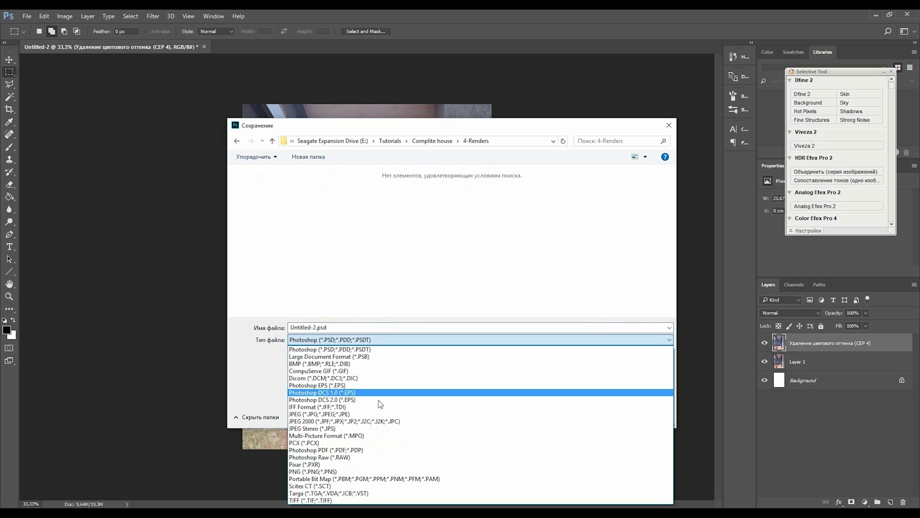
click(373, 411)
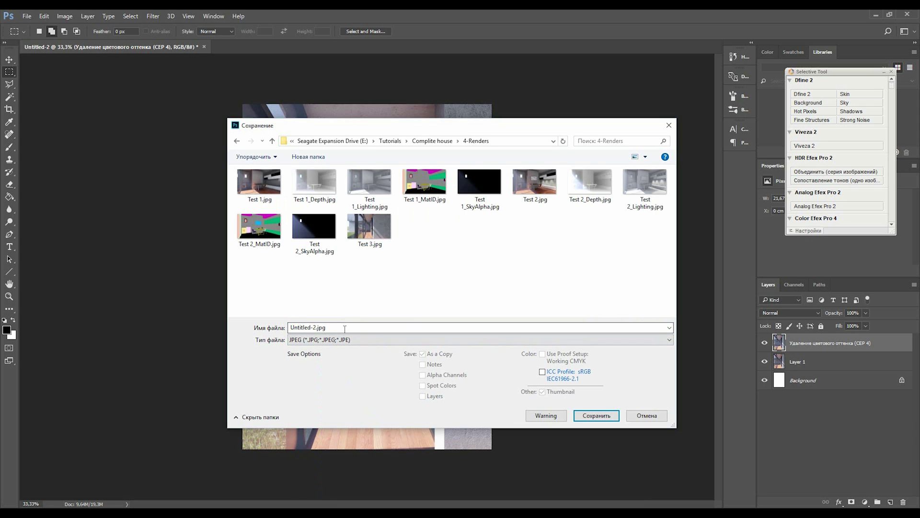
click(376, 240)
click(329, 328)
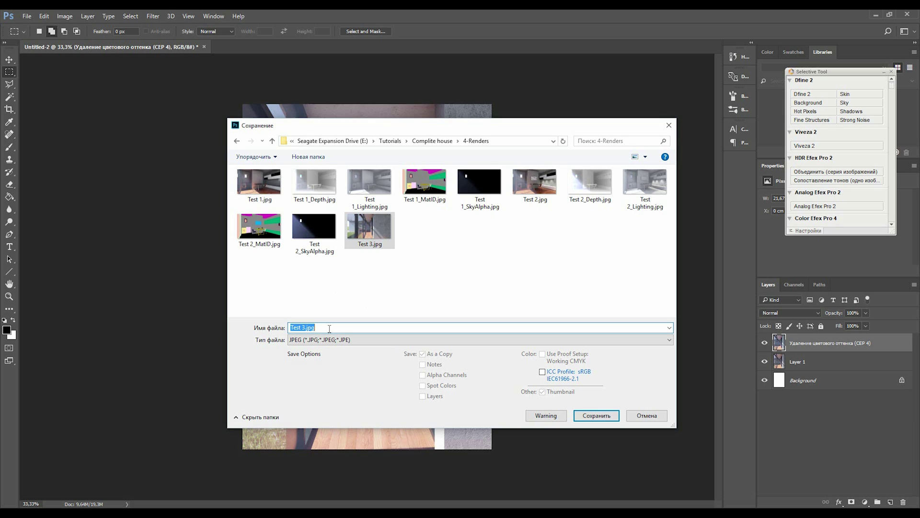
text(Text 4)
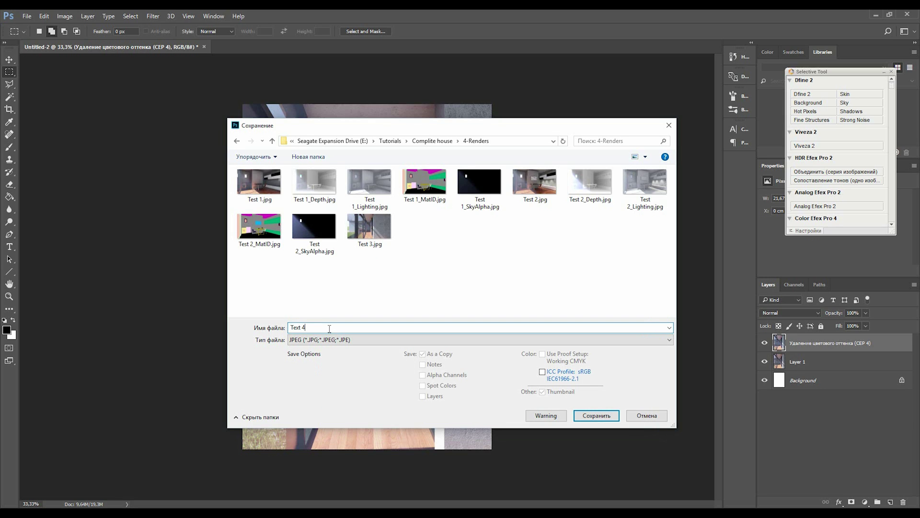
key(Return)
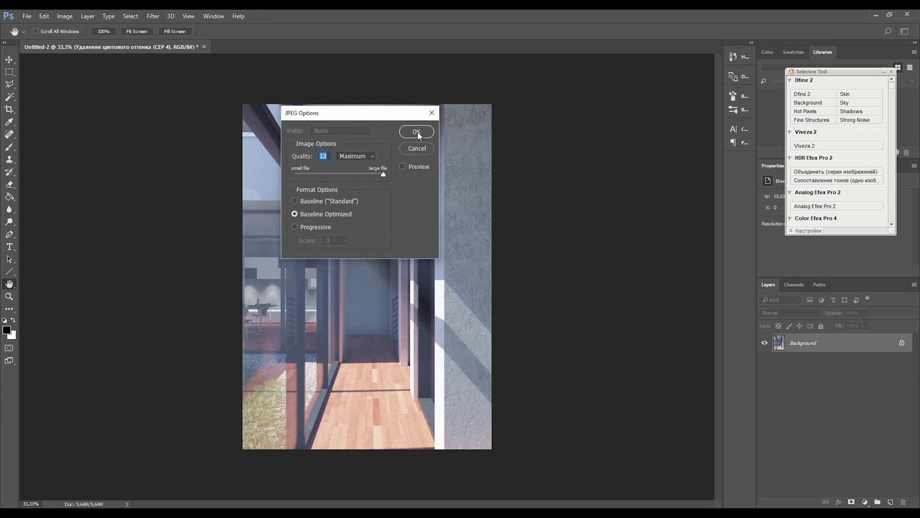
click(417, 132)
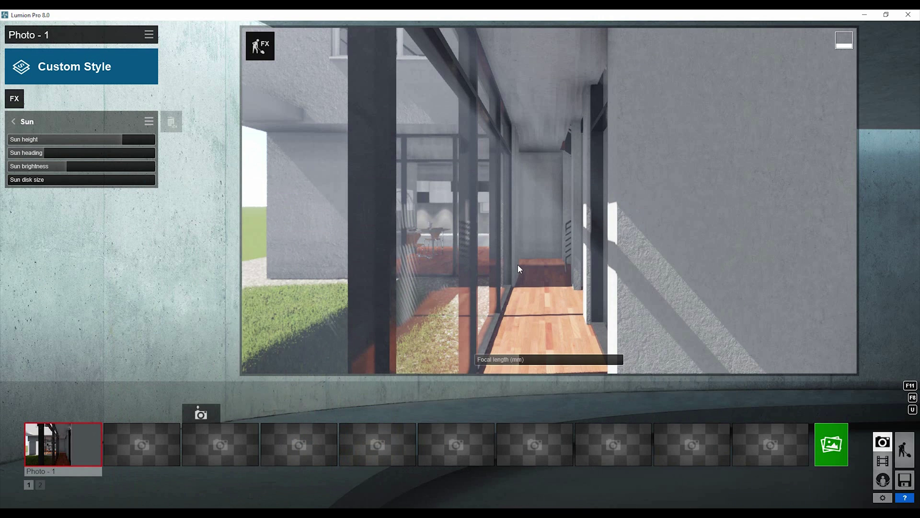